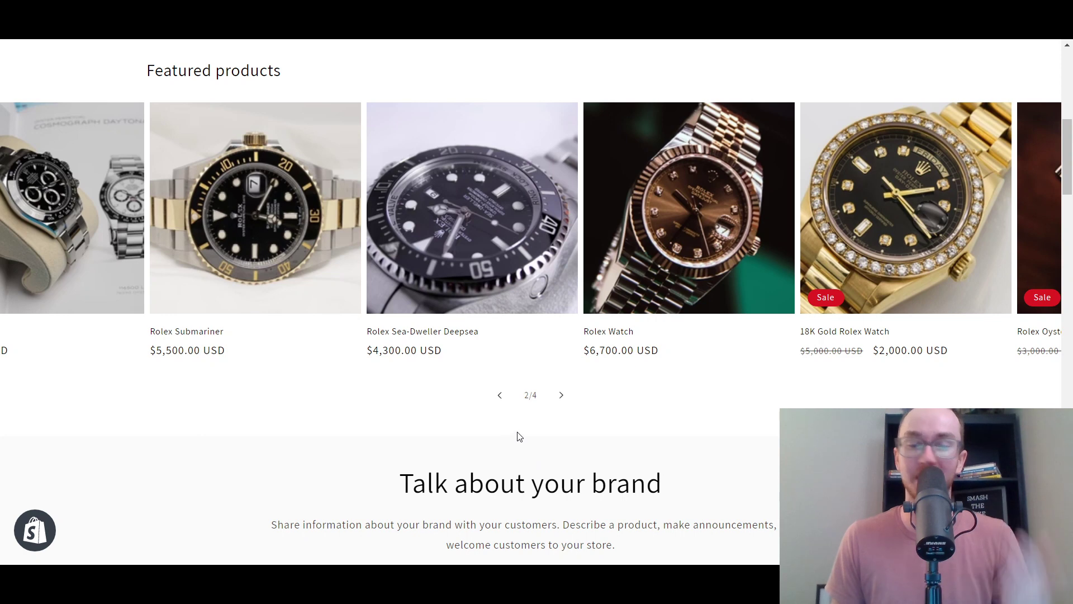
Step: Browse back and forth through the storefront's Featured products carousel to examine the watches on offer
{"action": "left_click", "coordinate": [562, 395]}
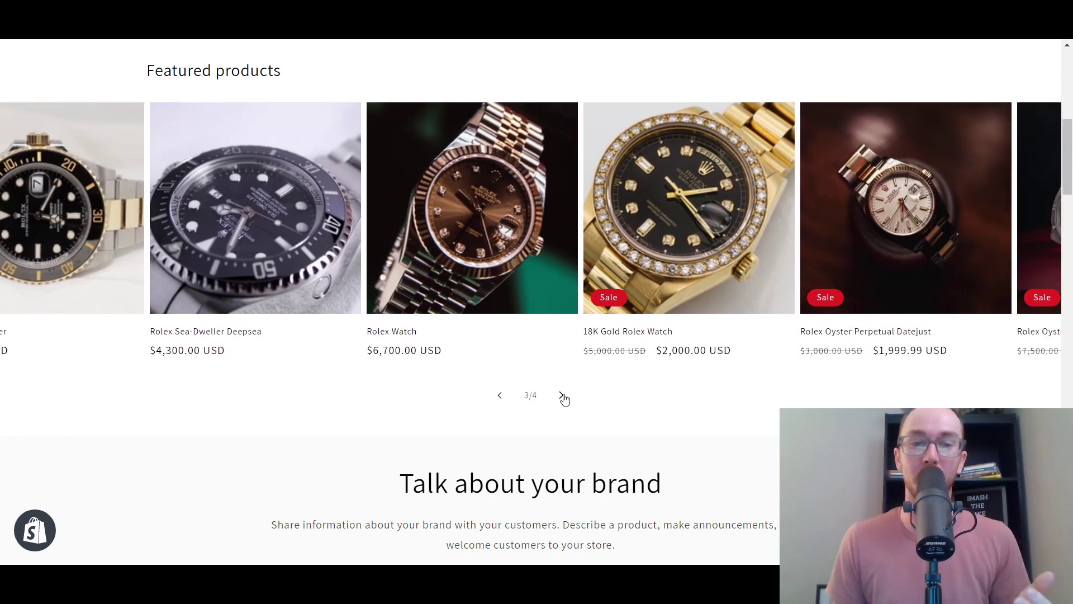
{"action": "left_click", "coordinate": [562, 396]}
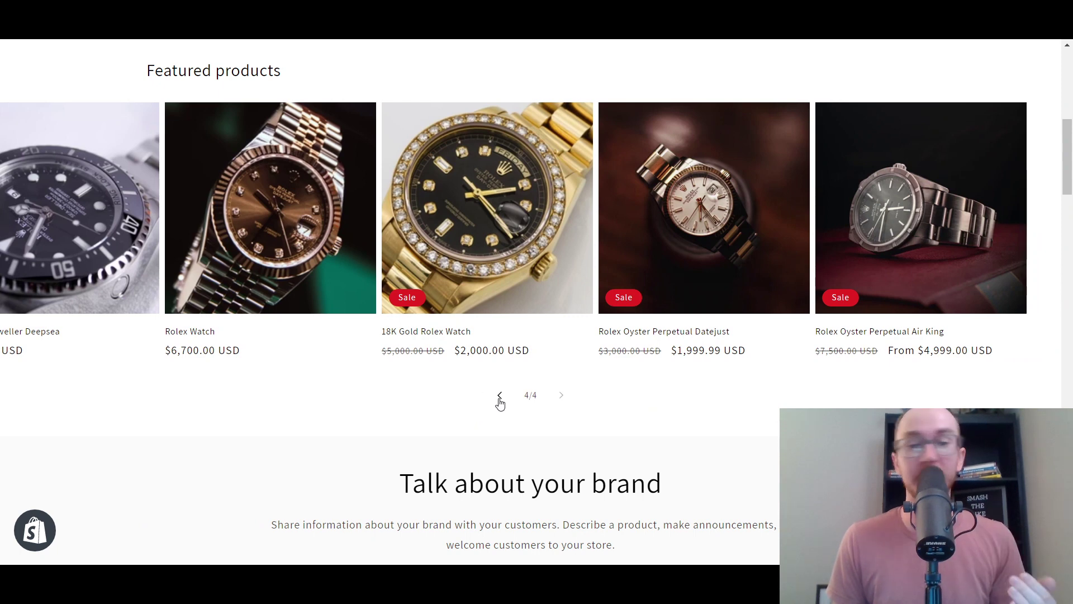
{"action": "left_click", "coordinate": [500, 398]}
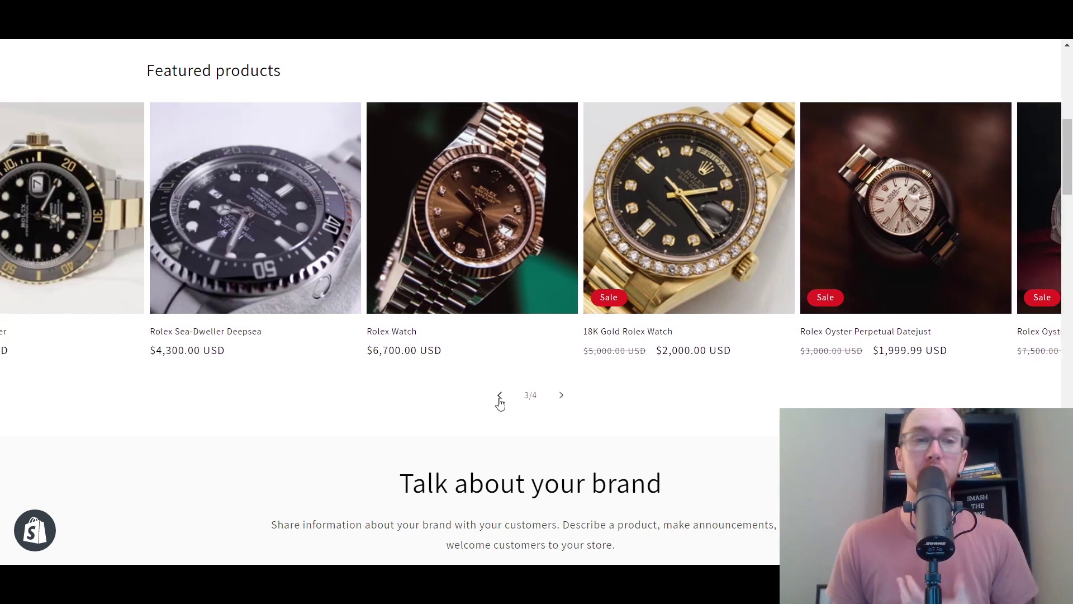
{"action": "left_click", "coordinate": [499, 398]}
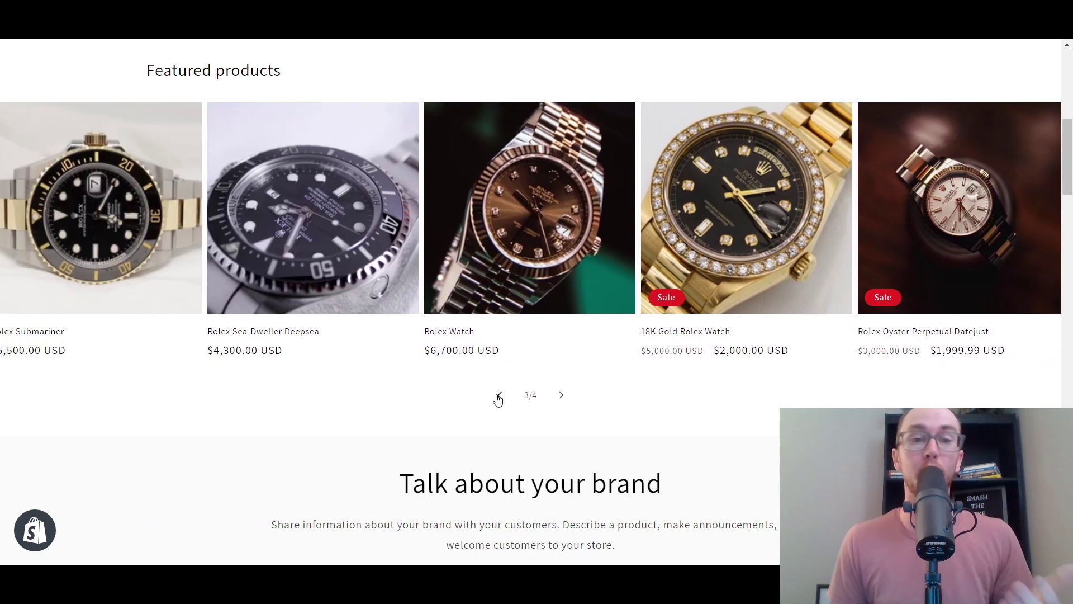
{"action": "left_click", "coordinate": [498, 397]}
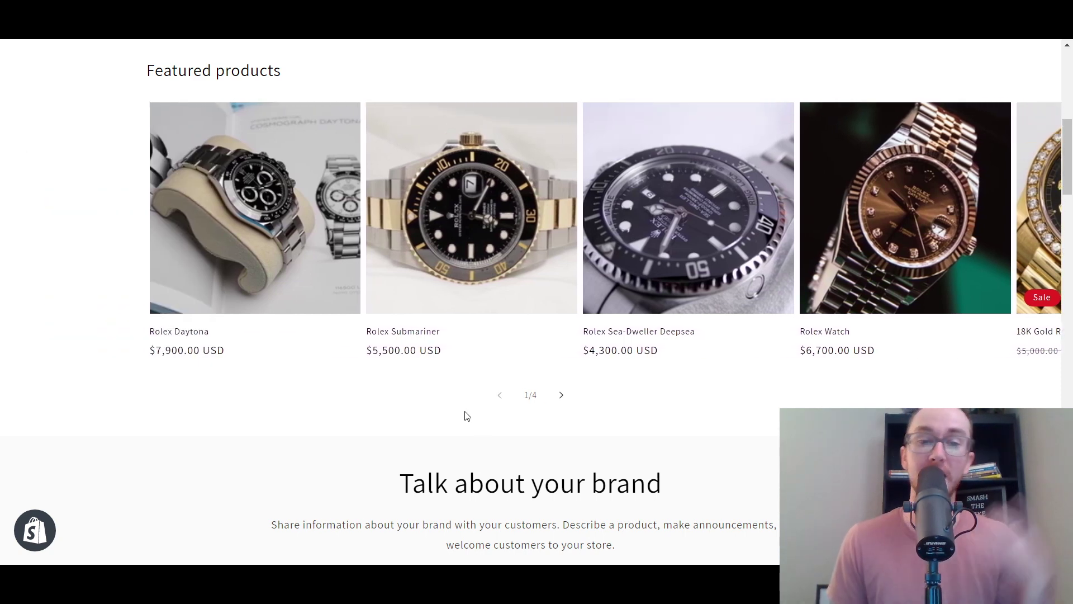
{"action": "left_click", "coordinate": [561, 398]}
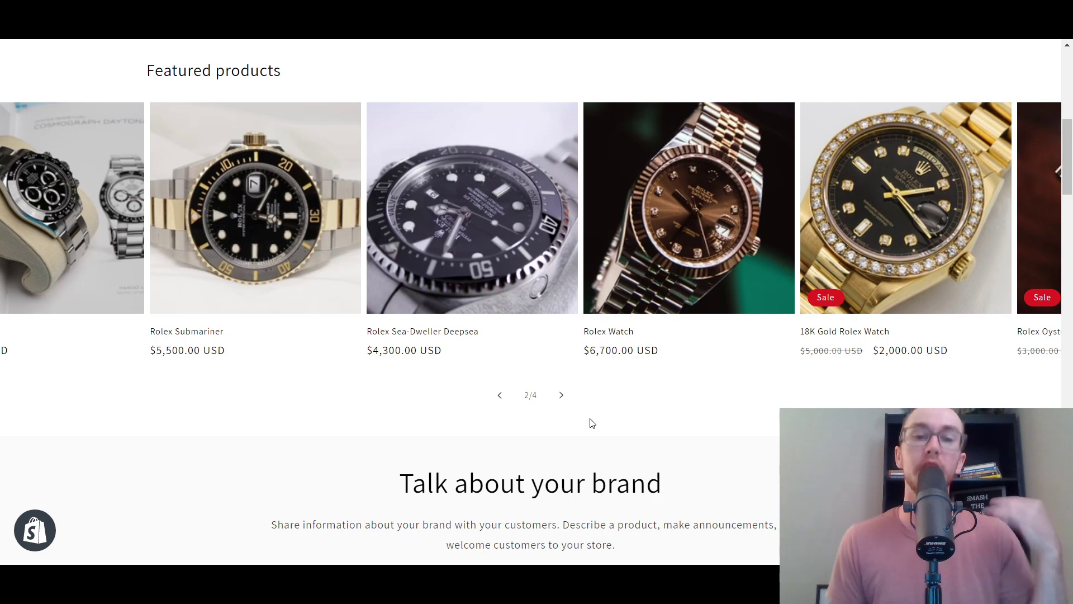
{"action": "left_click", "coordinate": [503, 400]}
{"action": "left_click", "coordinate": [561, 403]}
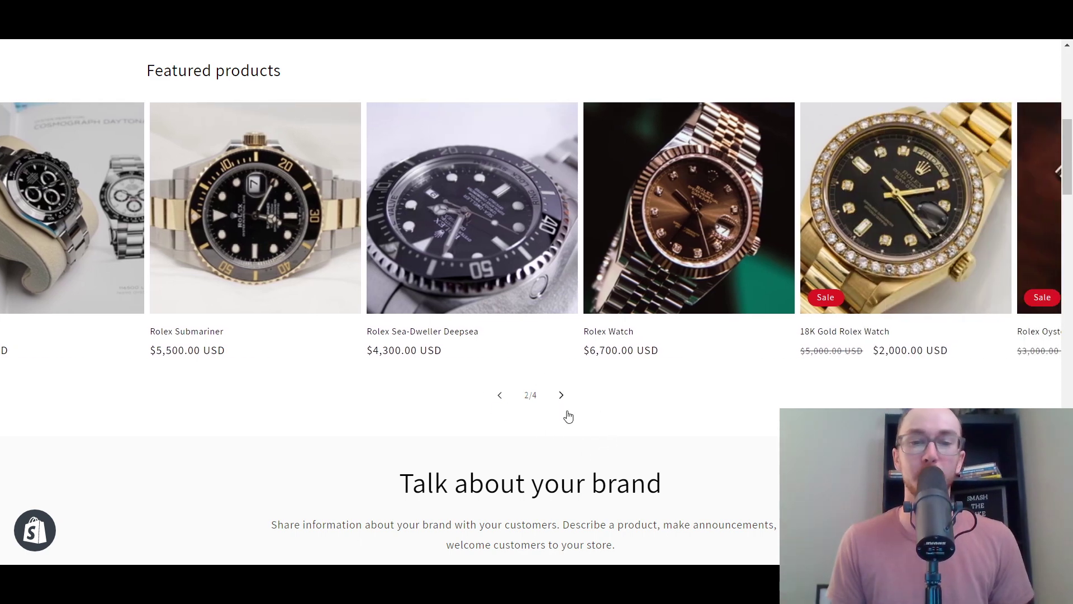
{"action": "left_click", "coordinate": [564, 404]}
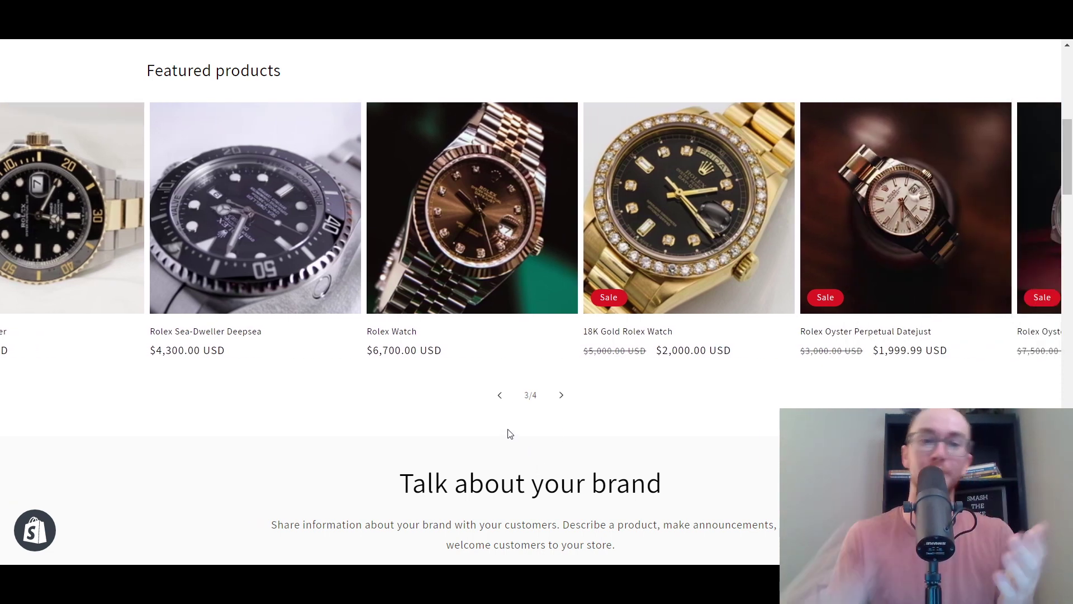
{"action": "left_click", "coordinate": [497, 395]}
{"action": "left_click", "coordinate": [497, 394]}
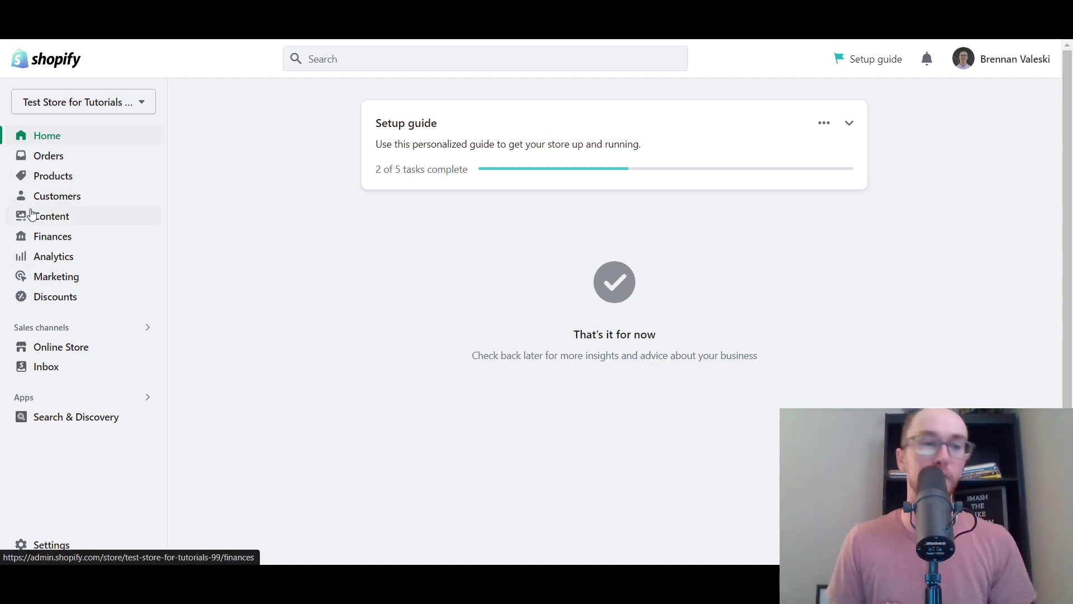
Step: Look through the full product list in the Shopify admin and open the store's collections
{"action": "left_click", "coordinate": [72, 182]}
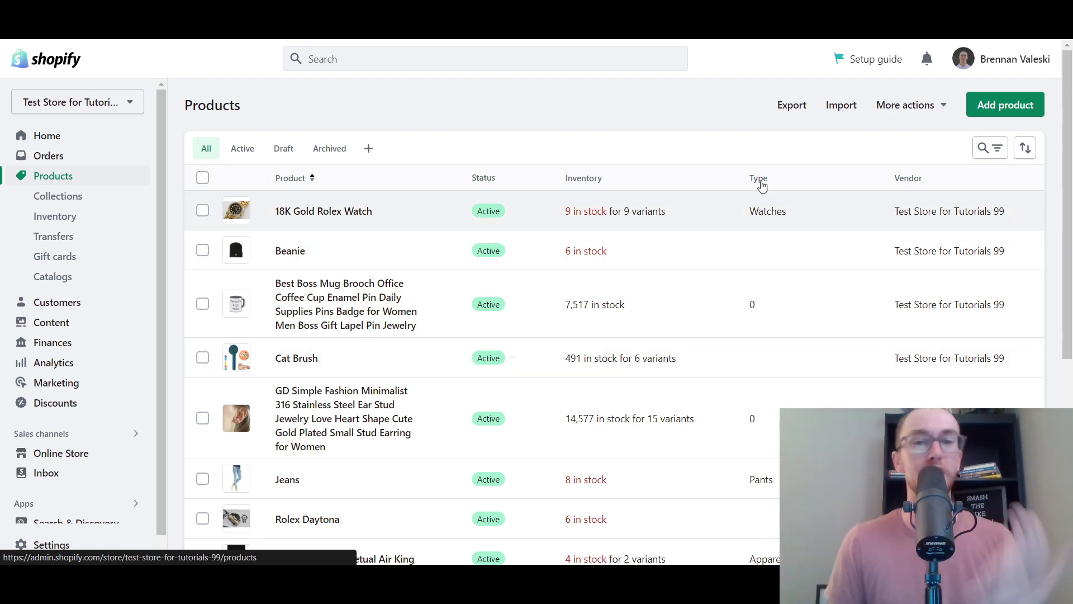
{"action": "scroll", "coordinate": [1071, 182], "scroll_direction": "down", "scroll_amount": 1}
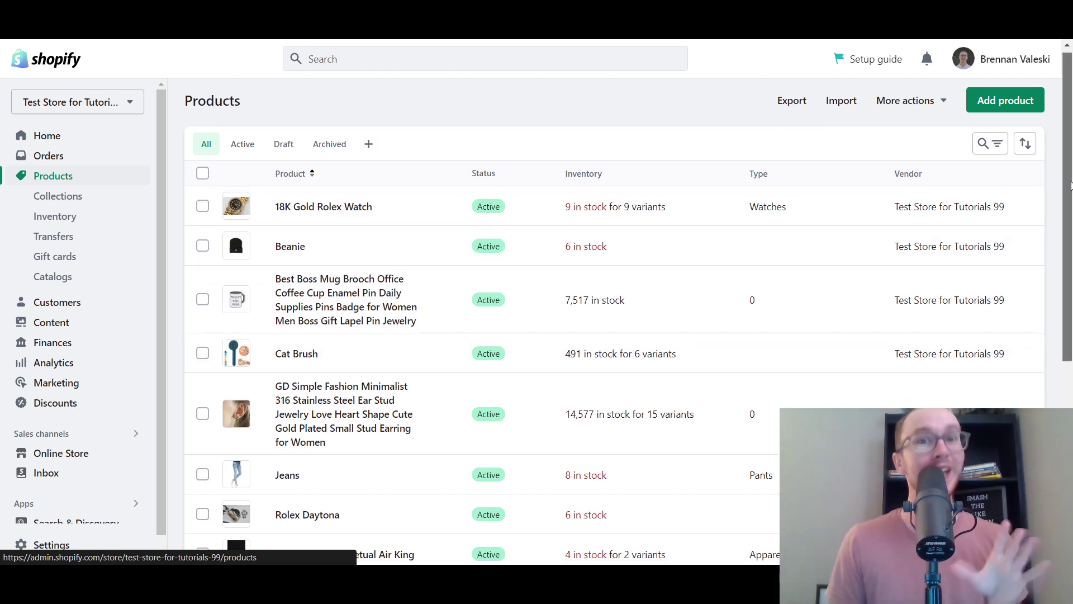
{"action": "mouse_move", "coordinate": [1072, 185]}
{"action": "left_mouse_down"}
{"action": "mouse_move", "coordinate": [1070, 370]}
{"action": "mouse_move", "coordinate": [1069, 198]}
{"action": "left_mouse_up"}
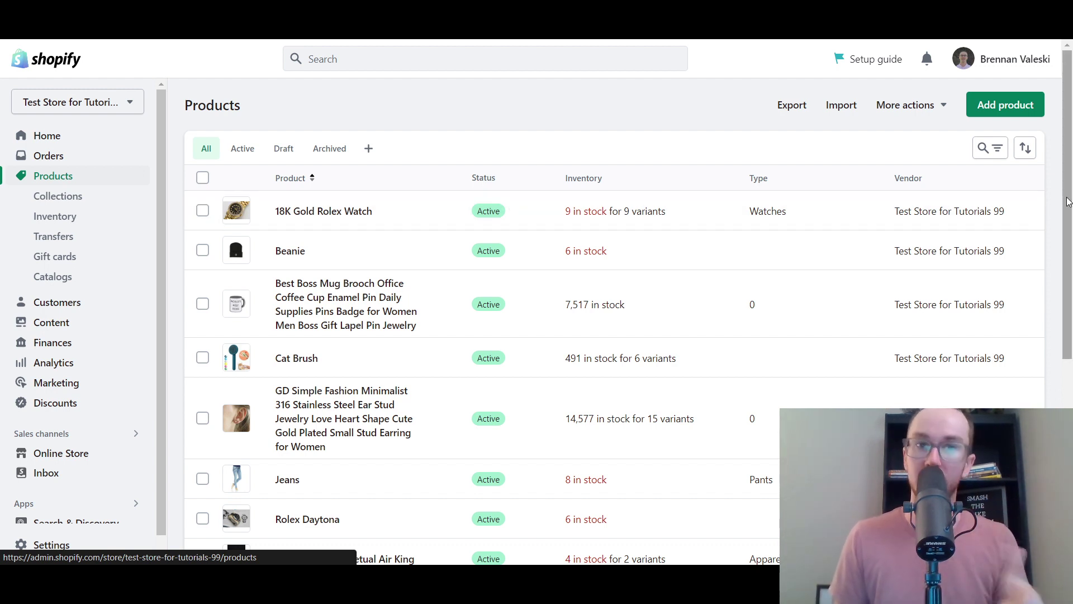
{"action": "scroll", "coordinate": [1068, 201], "scroll_direction": "down", "scroll_amount": 1}
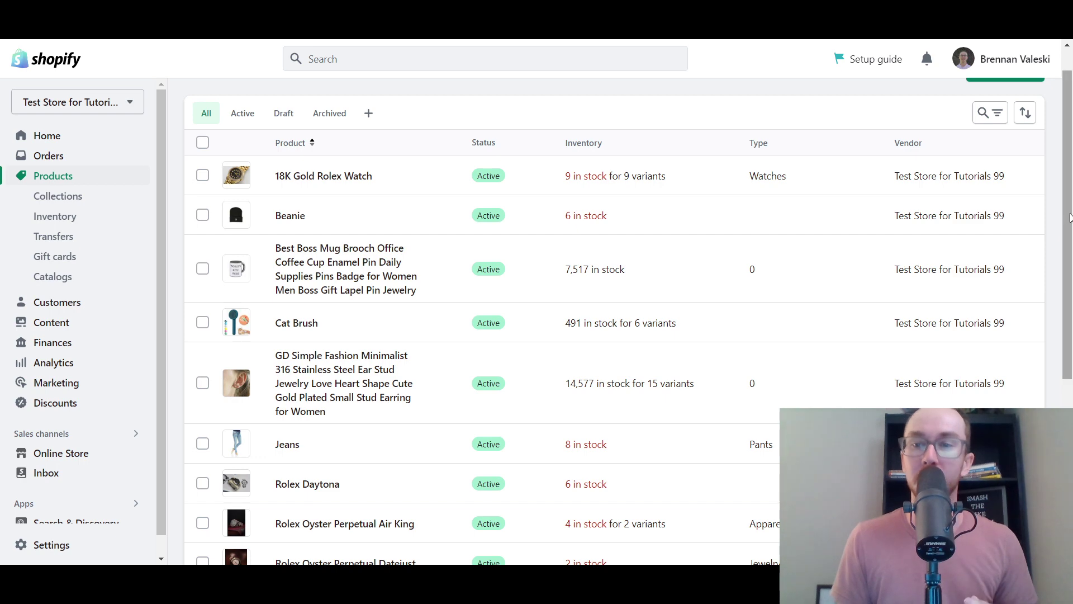
{"action": "scroll", "coordinate": [1068, 237], "scroll_direction": "down", "scroll_amount": 1}
{"action": "scroll", "coordinate": [1069, 237], "scroll_direction": "down", "scroll_amount": 1}
{"action": "scroll", "coordinate": [1062, 314], "scroll_direction": "down", "scroll_amount": 2}
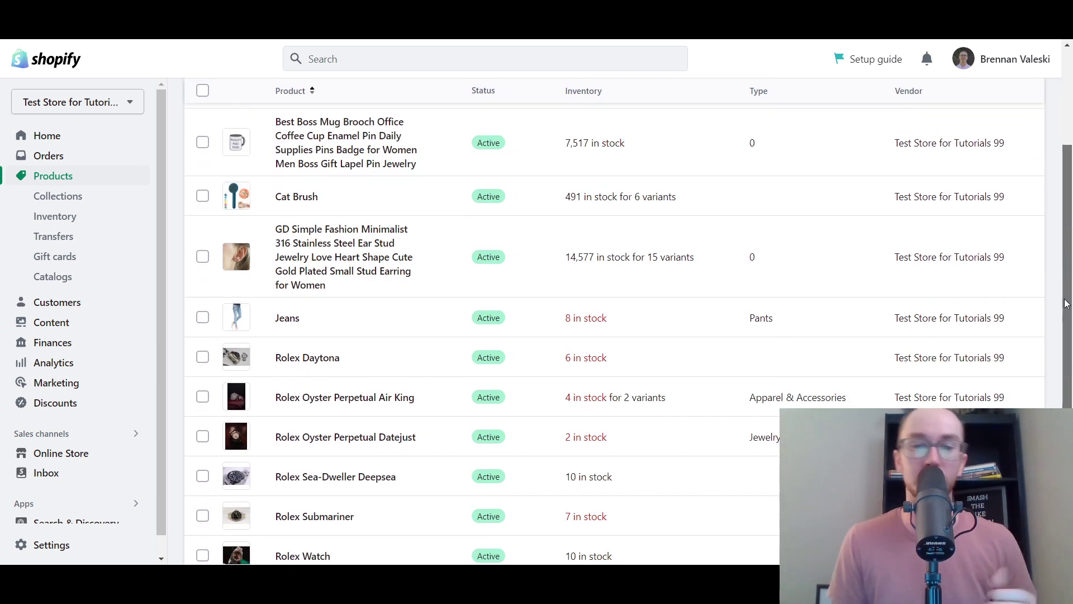
{"action": "scroll", "coordinate": [1056, 359], "scroll_direction": "down", "scroll_amount": 3}
{"action": "scroll", "coordinate": [1048, 335], "scroll_direction": "up", "scroll_amount": 8}
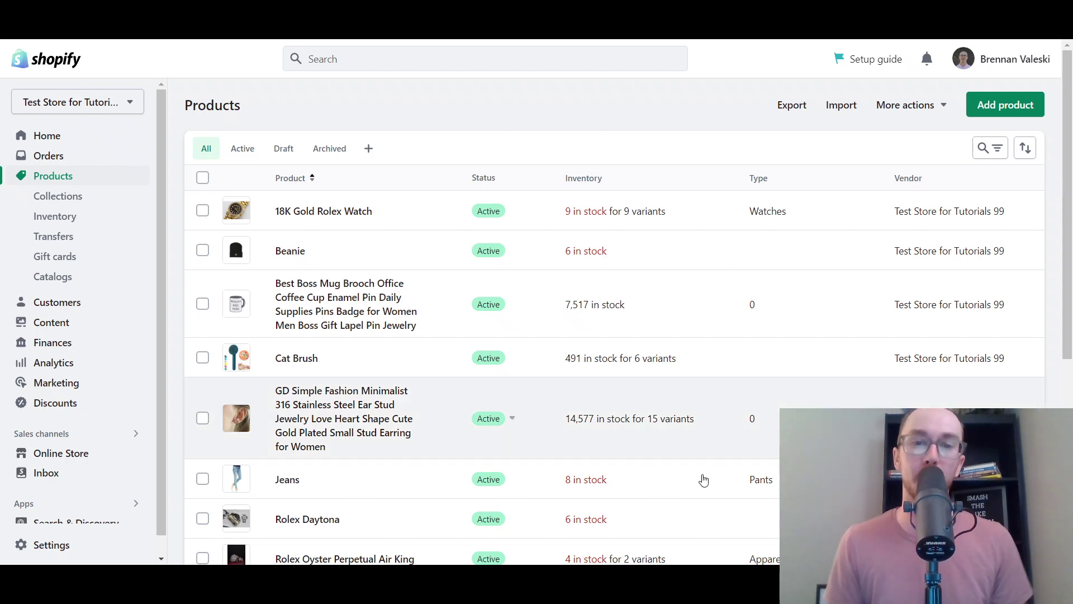
{"action": "mouse_move", "coordinate": [1067, 139]}
{"action": "left_mouse_down"}
{"action": "mouse_move", "coordinate": [1068, 281]}
{"action": "mouse_move", "coordinate": [1068, 140]}
{"action": "left_mouse_up"}
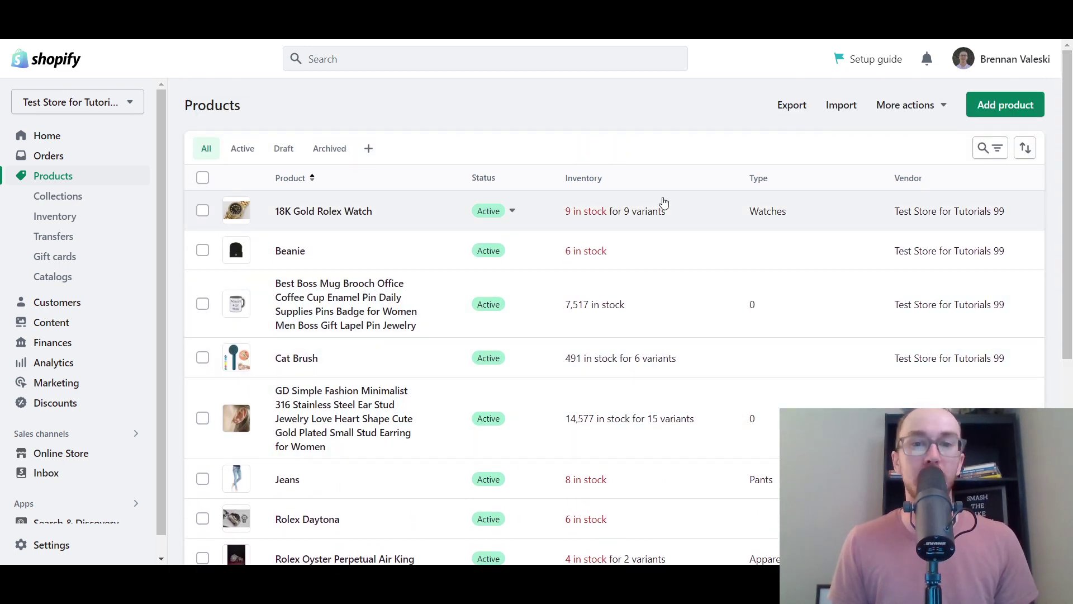
{"action": "left_click", "coordinate": [71, 202]}
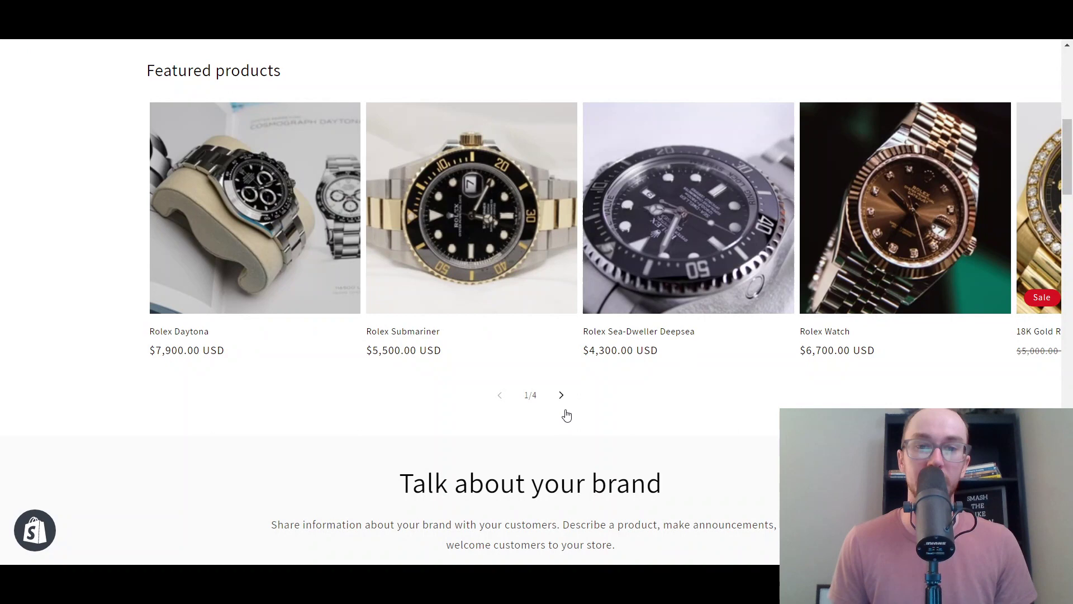
Step: Switch to the storefront and check how the Featured products carousel slides in both directions
{"action": "left_click", "coordinate": [561, 400]}
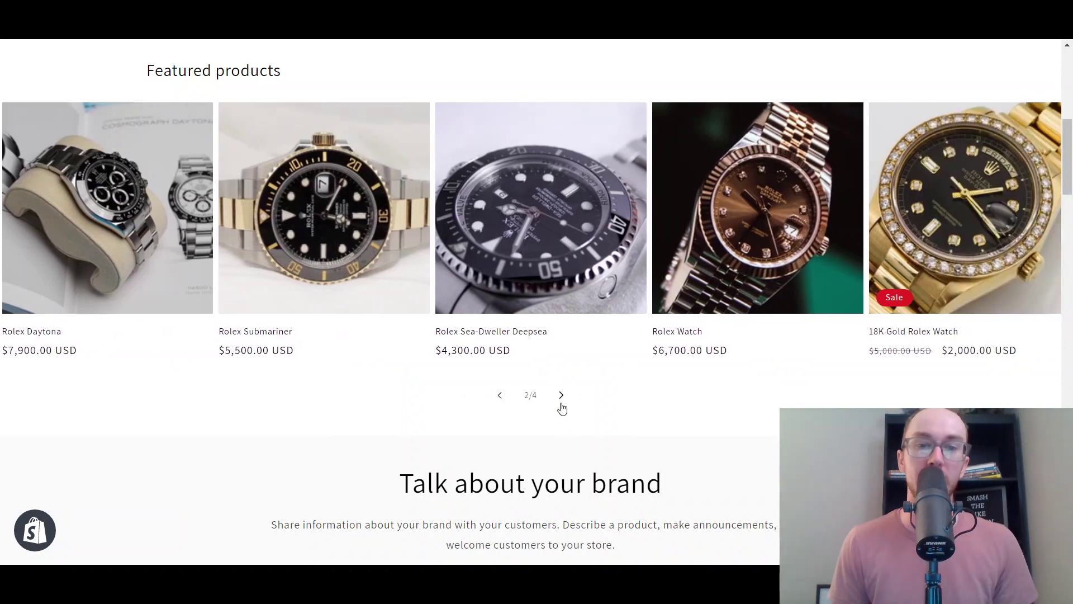
{"action": "left_click", "coordinate": [562, 399]}
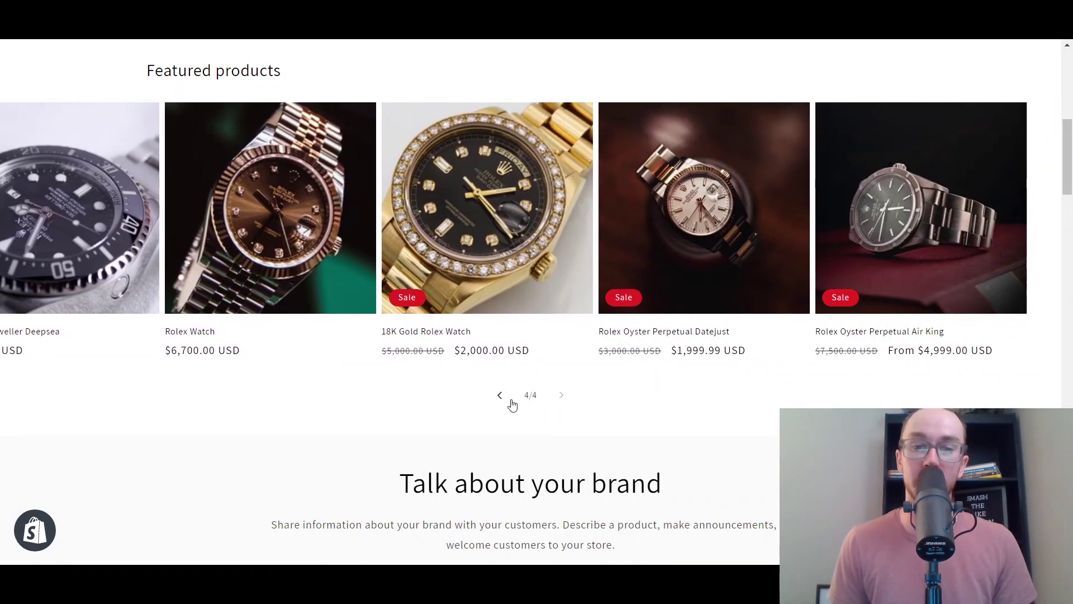
{"action": "left_click", "coordinate": [506, 403]}
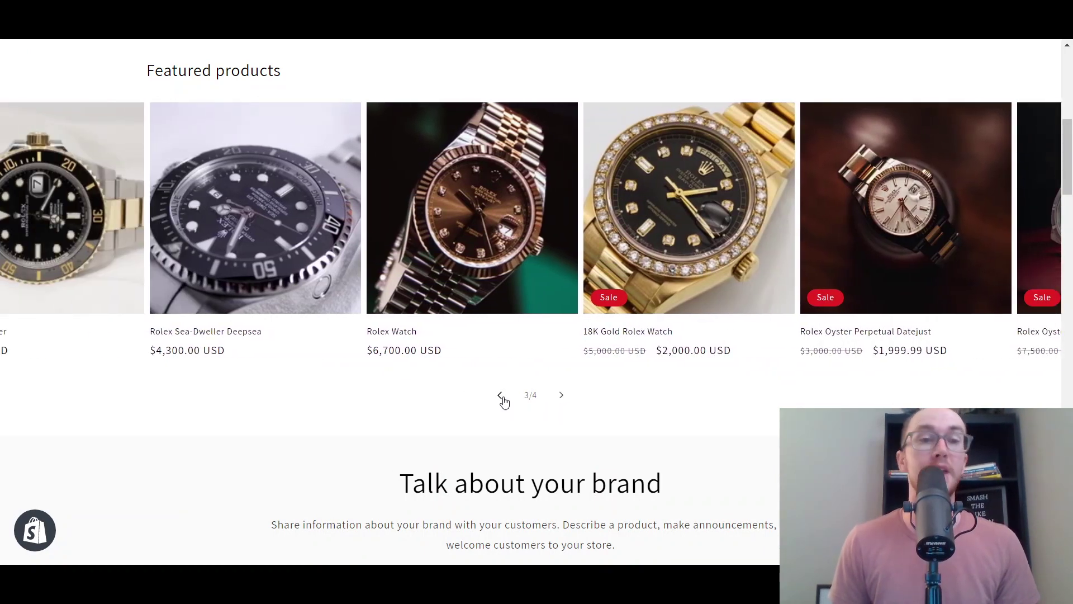
{"action": "left_click", "coordinate": [500, 398]}
{"action": "left_click", "coordinate": [501, 398]}
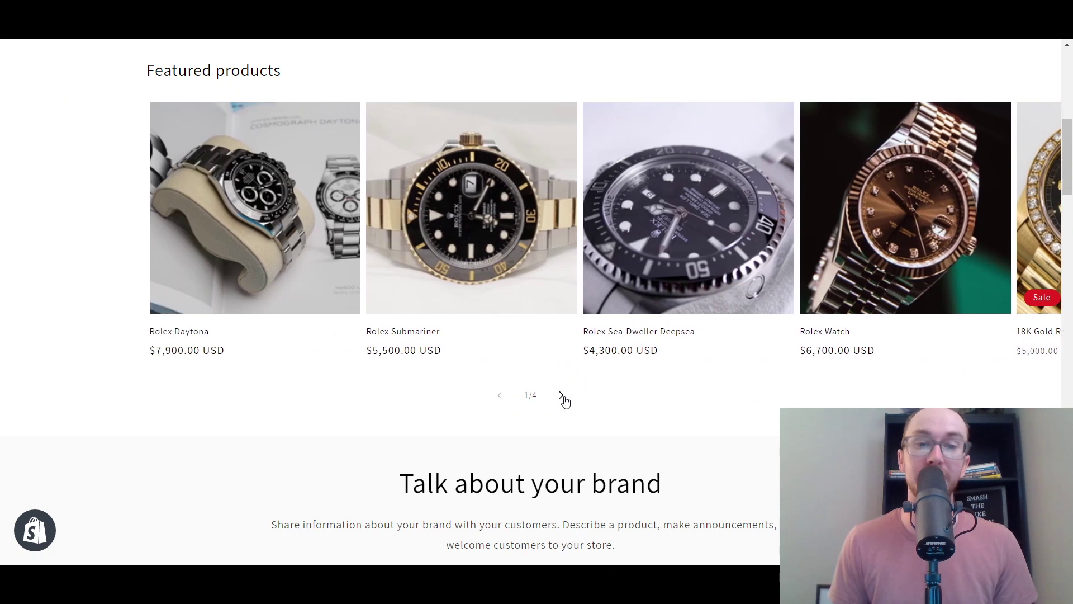
{"action": "left_click", "coordinate": [561, 399]}
{"action": "left_click", "coordinate": [561, 401]}
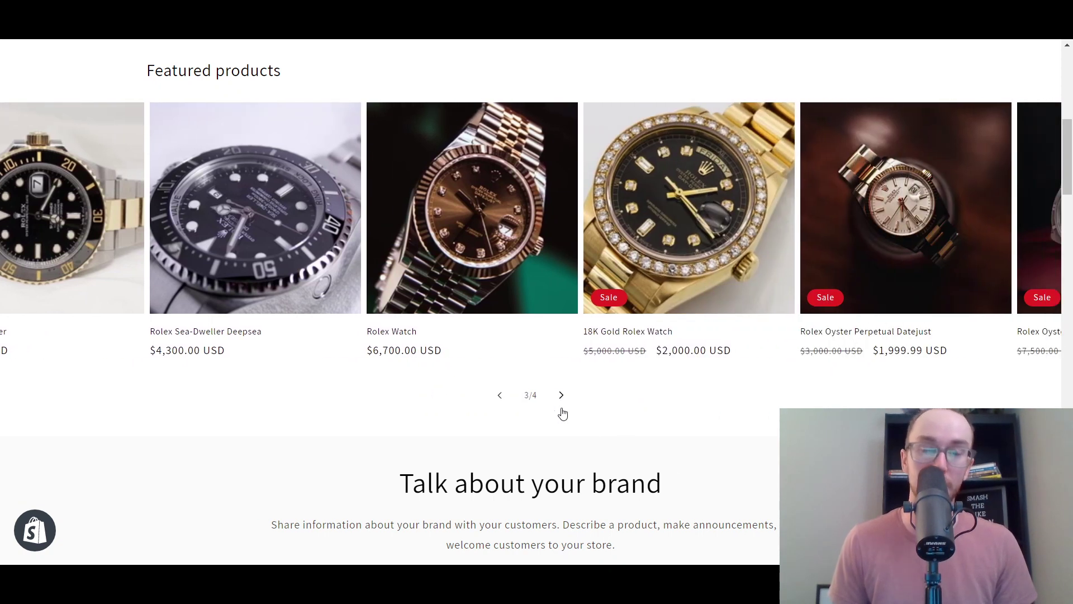
Step: Return to the admin's collections, view the blank form for a new collection and leave it without creating one
{"action": "left_click", "coordinate": [292, 42]}
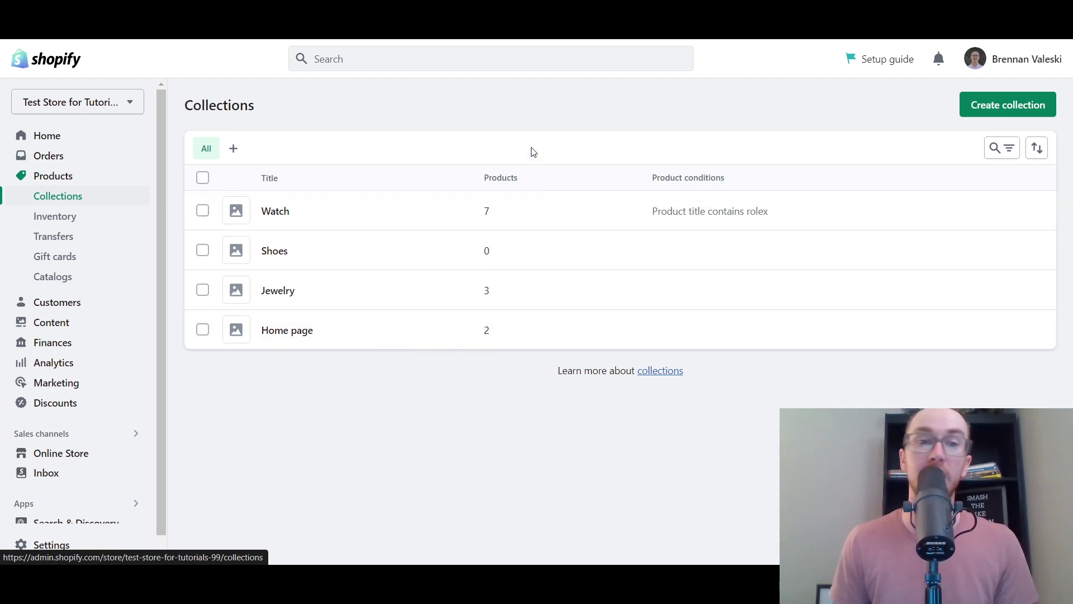
{"action": "left_click", "coordinate": [992, 110]}
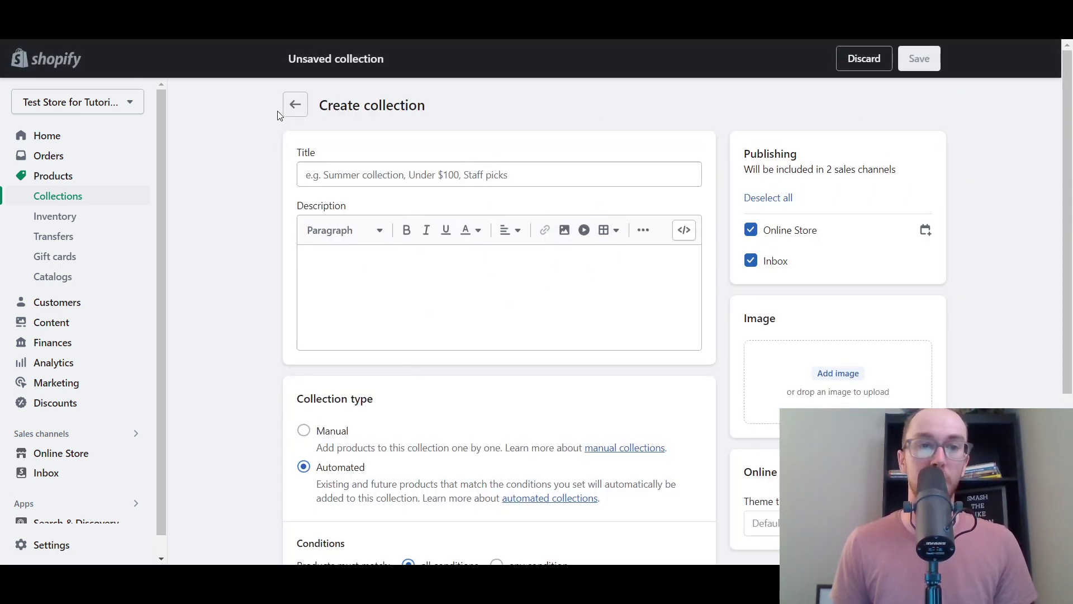
{"action": "left_click", "coordinate": [294, 105]}
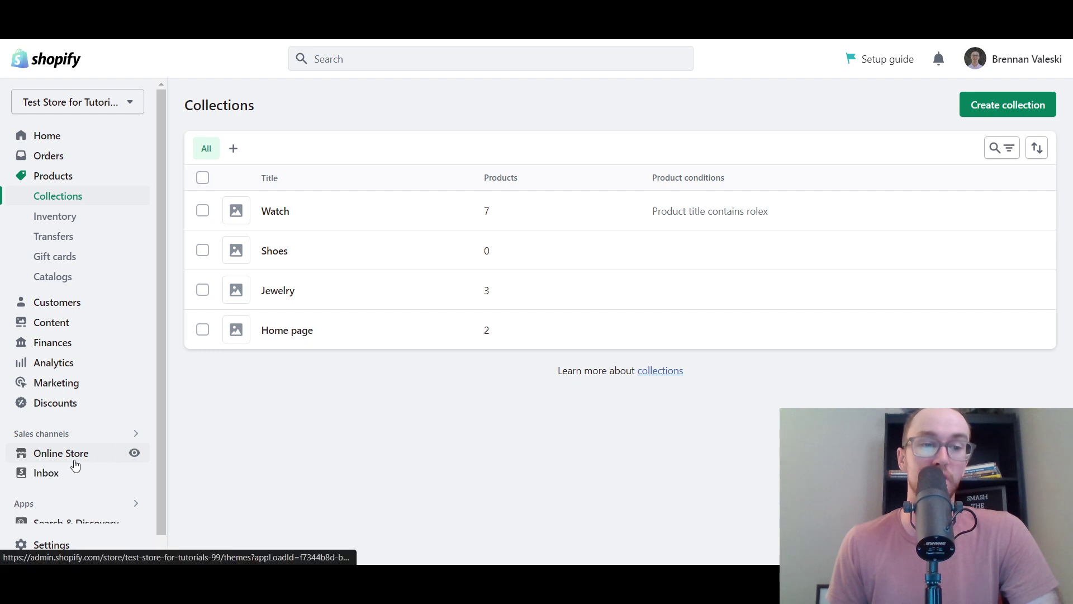
Step: Open the Home page collection and bring up the product selection dialog for it
{"action": "left_click", "coordinate": [403, 338]}
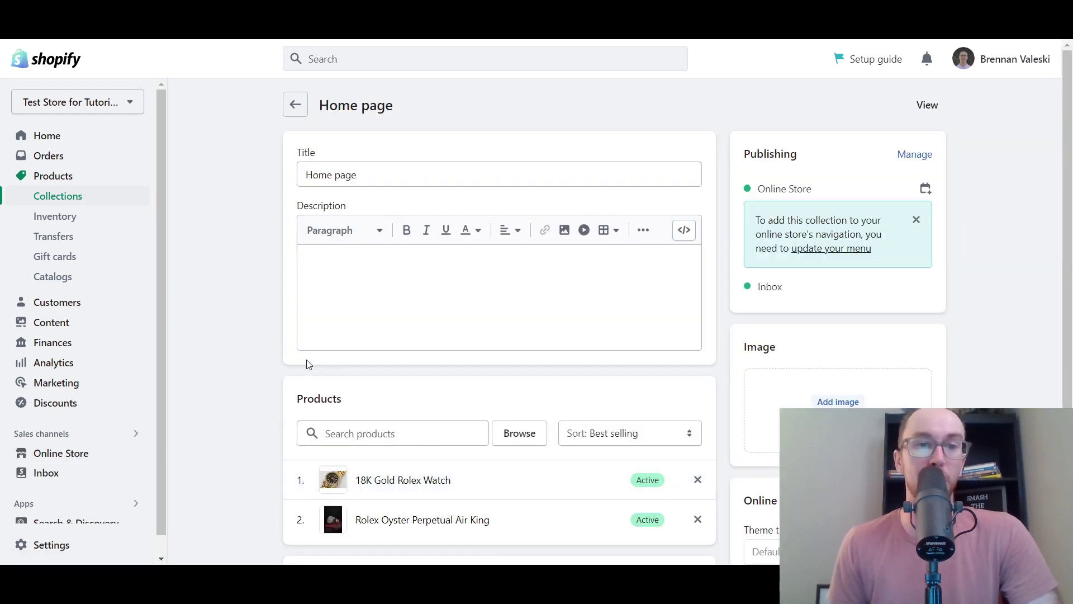
{"action": "scroll", "coordinate": [255, 336], "scroll_direction": "down", "scroll_amount": 2}
{"action": "left_click", "coordinate": [433, 301]}
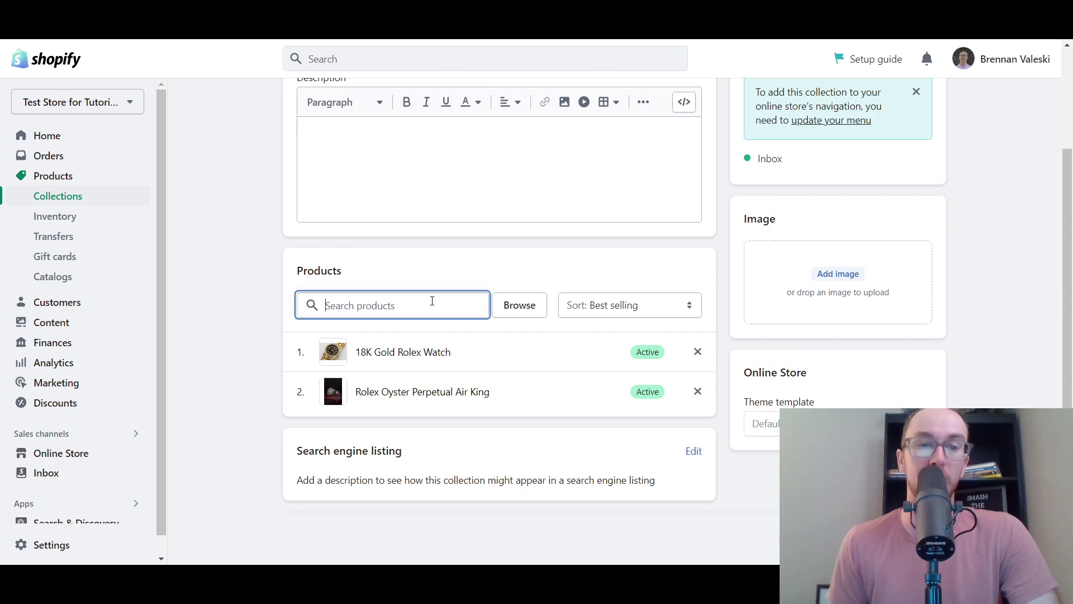
{"action": "left_click", "coordinate": [515, 305]}
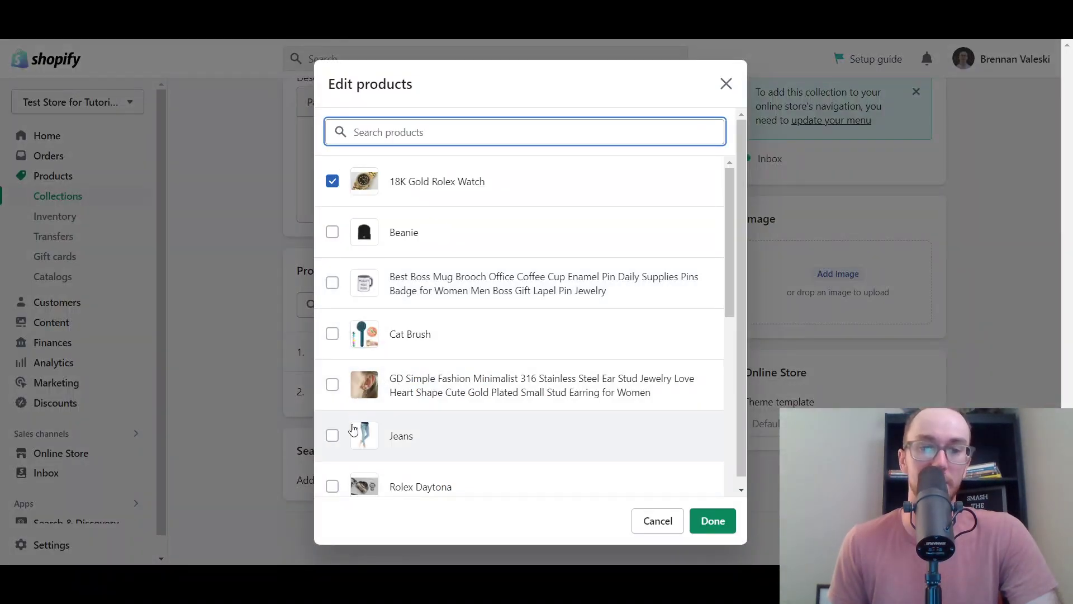
Step: Select Jeans, Beanie, Shirt and Women's Pink Pants as additional products for the Home page collection
{"action": "left_click", "coordinate": [333, 436]}
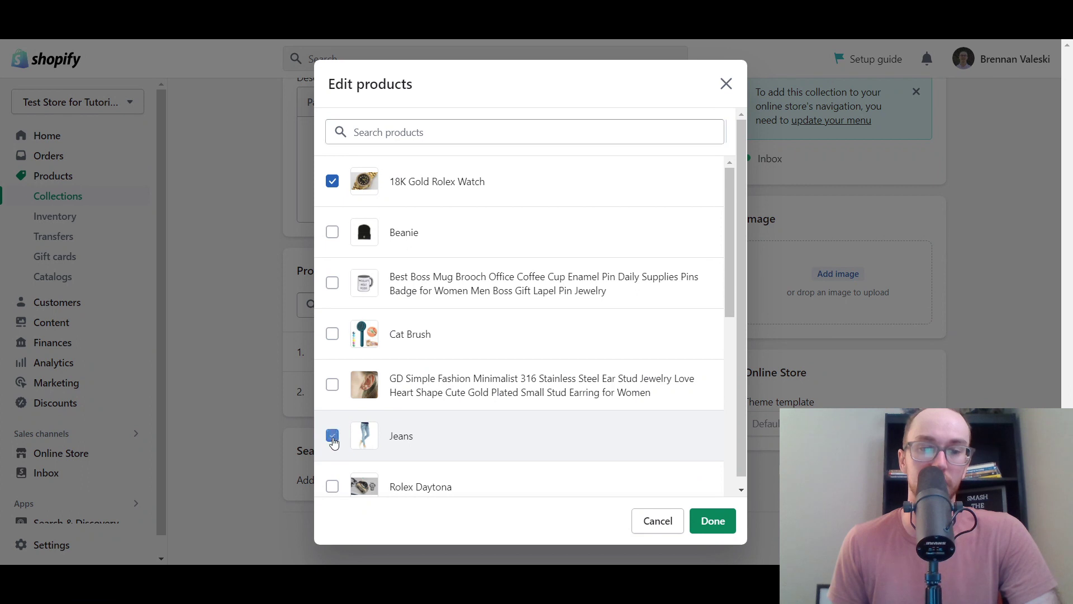
{"action": "left_click", "coordinate": [333, 235]}
{"action": "scroll", "coordinate": [491, 277], "scroll_direction": "down", "scroll_amount": 4}
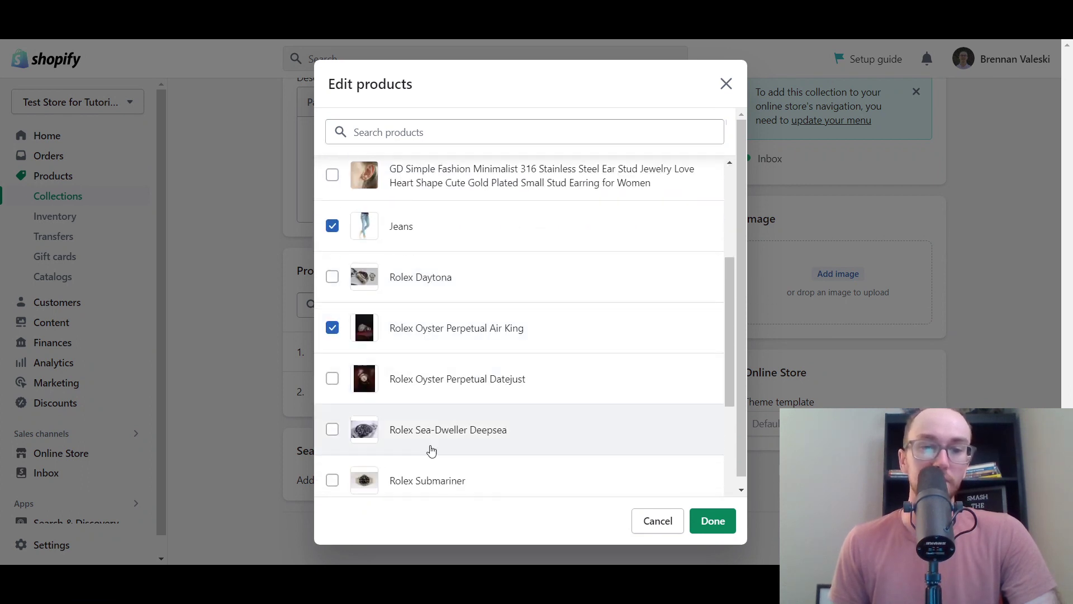
{"action": "scroll", "coordinate": [443, 407], "scroll_direction": "down", "scroll_amount": 3}
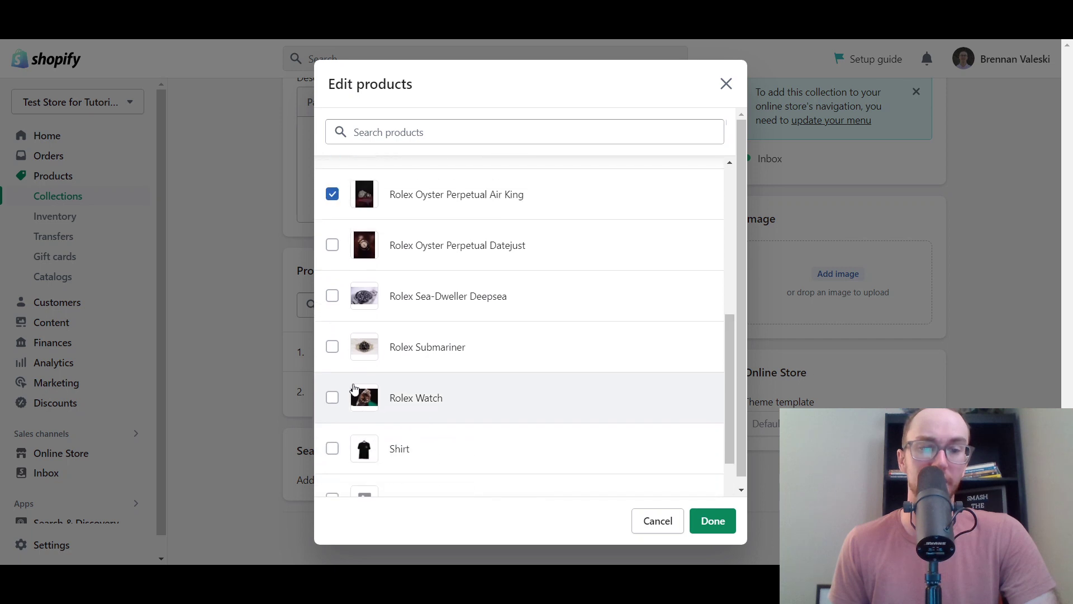
{"action": "left_click", "coordinate": [332, 449]}
{"action": "scroll", "coordinate": [508, 434], "scroll_direction": "down", "scroll_amount": 3}
{"action": "left_click", "coordinate": [332, 471]}
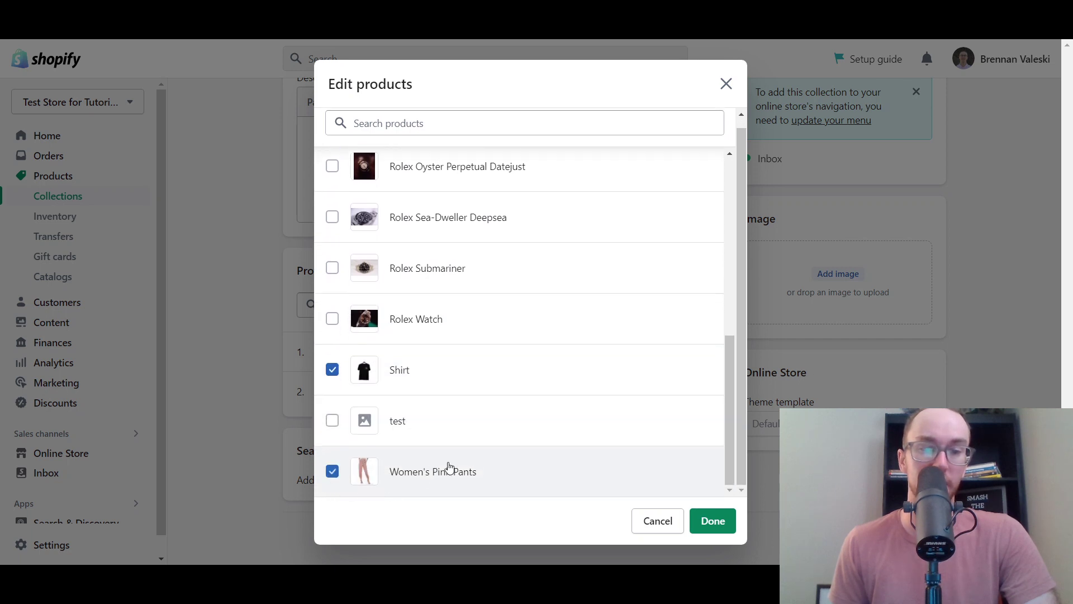
Step: Review the product selection, include Rolex Submariner as well, and apply the changes to the Home page collection
{"action": "scroll", "coordinate": [537, 441], "scroll_direction": "up", "scroll_amount": 6}
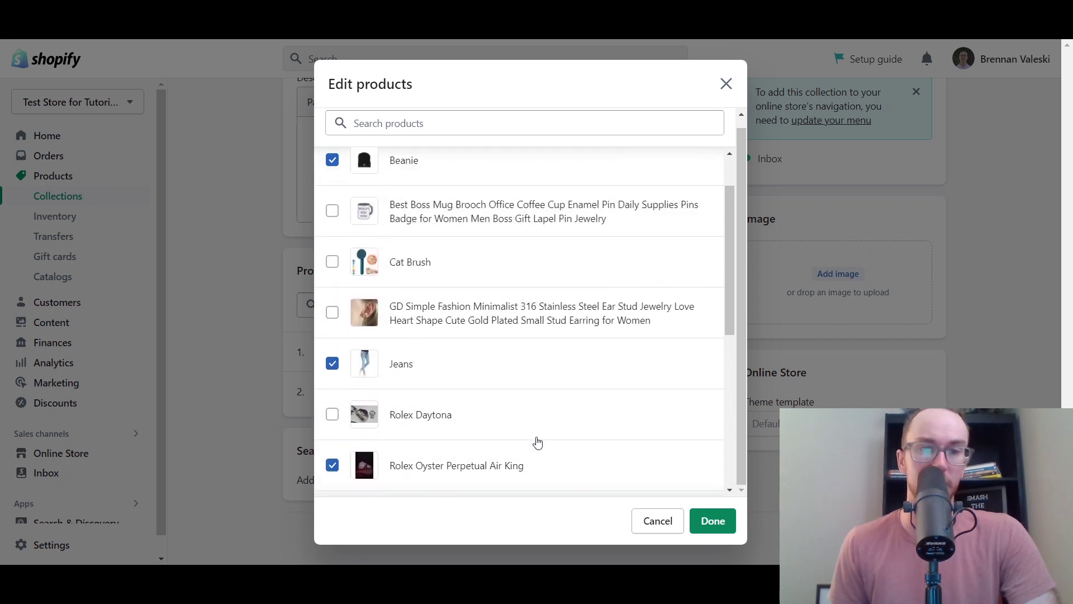
{"action": "scroll", "coordinate": [538, 442], "scroll_direction": "up", "scroll_amount": 1}
{"action": "scroll", "coordinate": [538, 442], "scroll_direction": "down", "scroll_amount": 7}
{"action": "scroll", "coordinate": [611, 464], "scroll_direction": "up", "scroll_amount": 1}
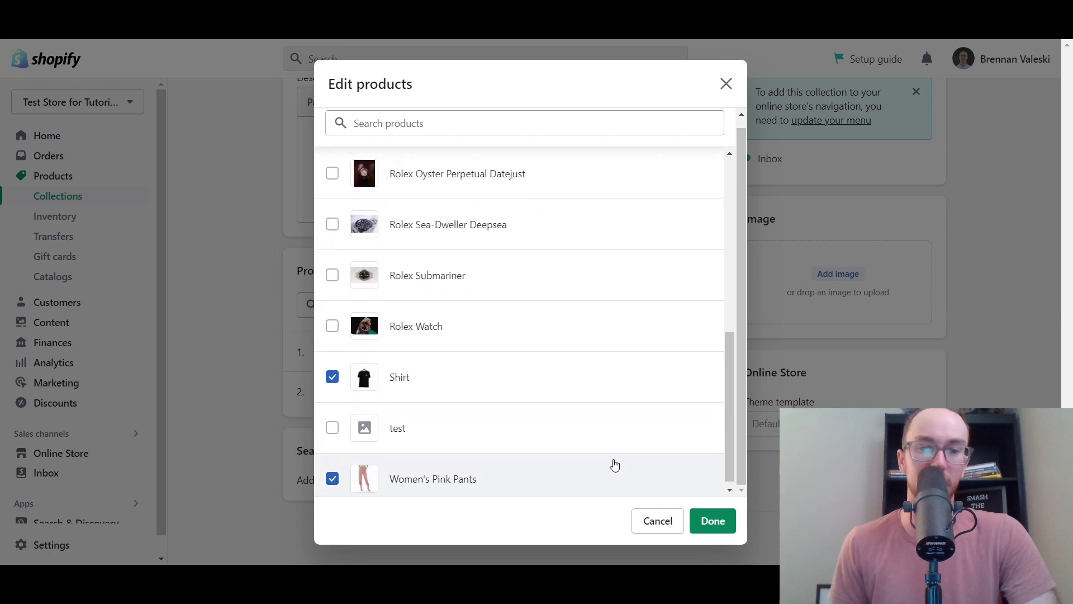
{"action": "scroll", "coordinate": [448, 364], "scroll_direction": "up", "scroll_amount": 1}
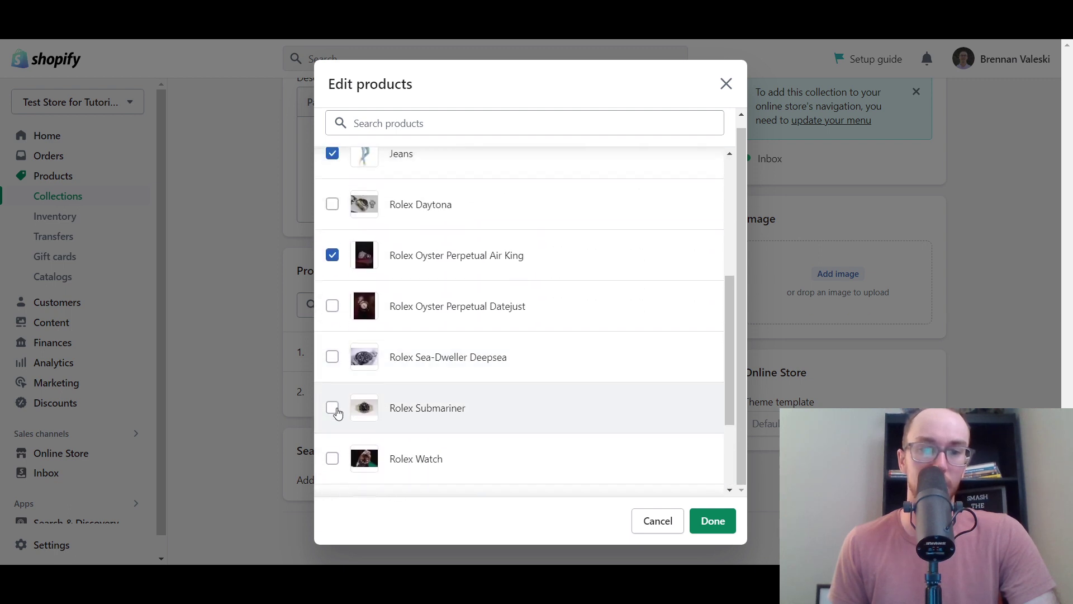
{"action": "left_click", "coordinate": [716, 520]}
Step: Look over the Home page collection's details and its updated product list
{"action": "scroll", "coordinate": [241, 336], "scroll_direction": "down", "scroll_amount": 4}
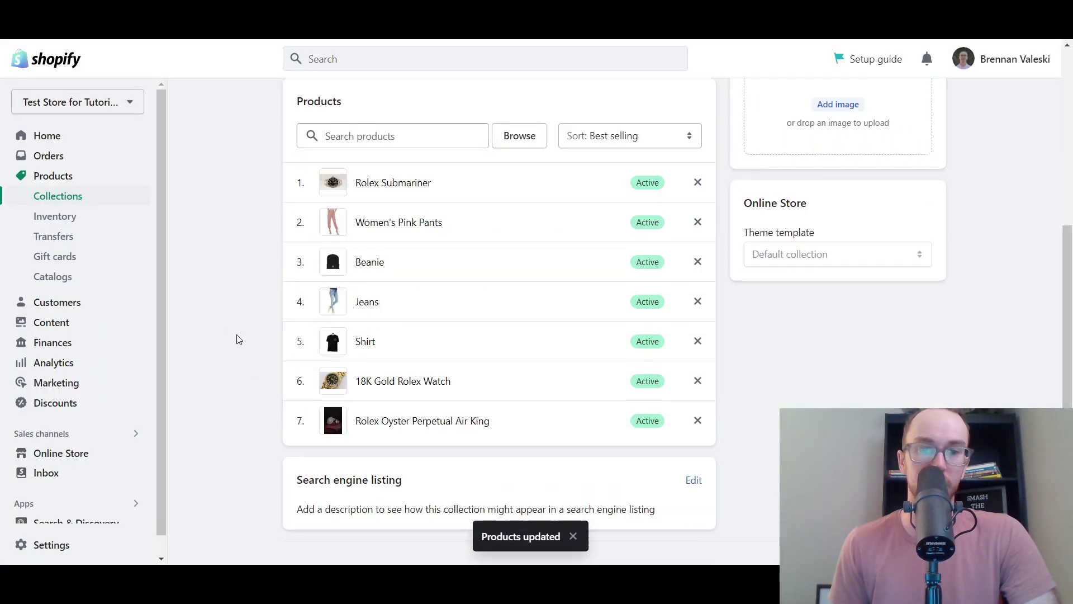
{"action": "scroll", "coordinate": [246, 390], "scroll_direction": "up", "scroll_amount": 6}
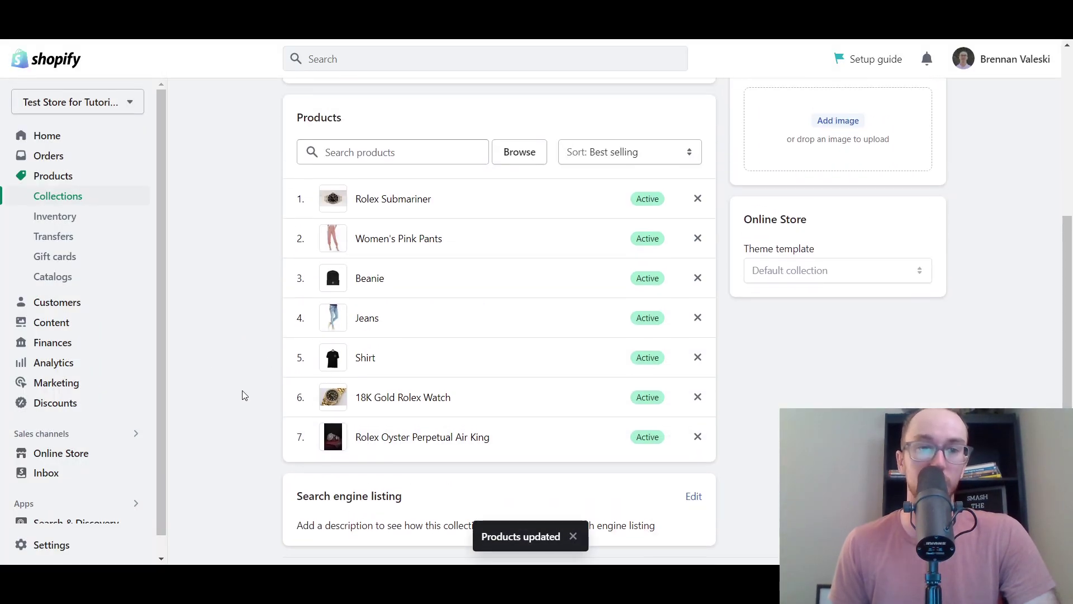
{"action": "scroll", "coordinate": [263, 433], "scroll_direction": "down", "scroll_amount": 4}
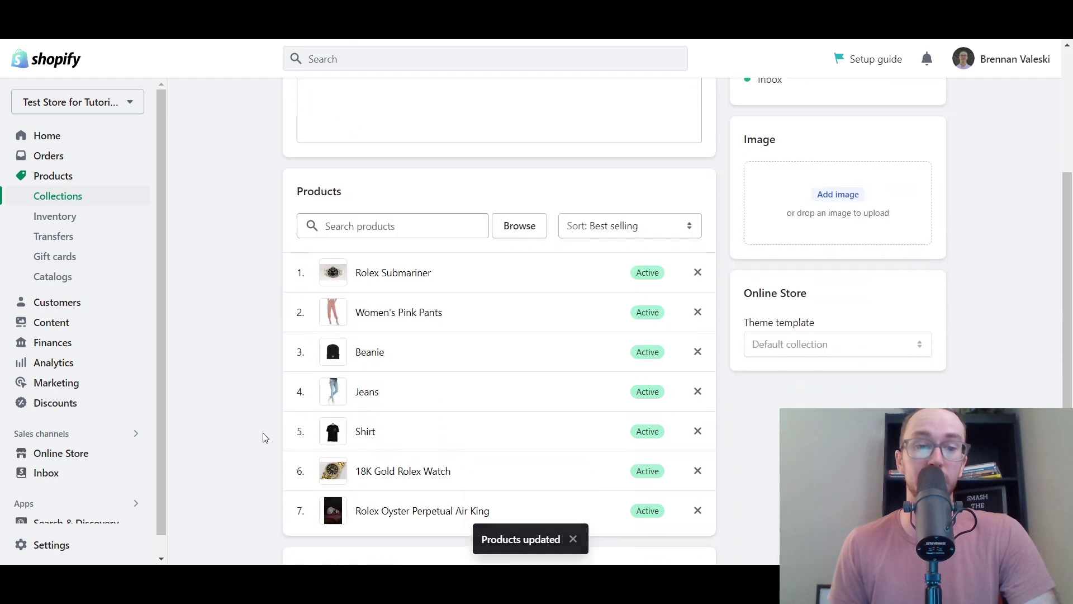
{"action": "scroll", "coordinate": [438, 455], "scroll_direction": "up", "scroll_amount": 4}
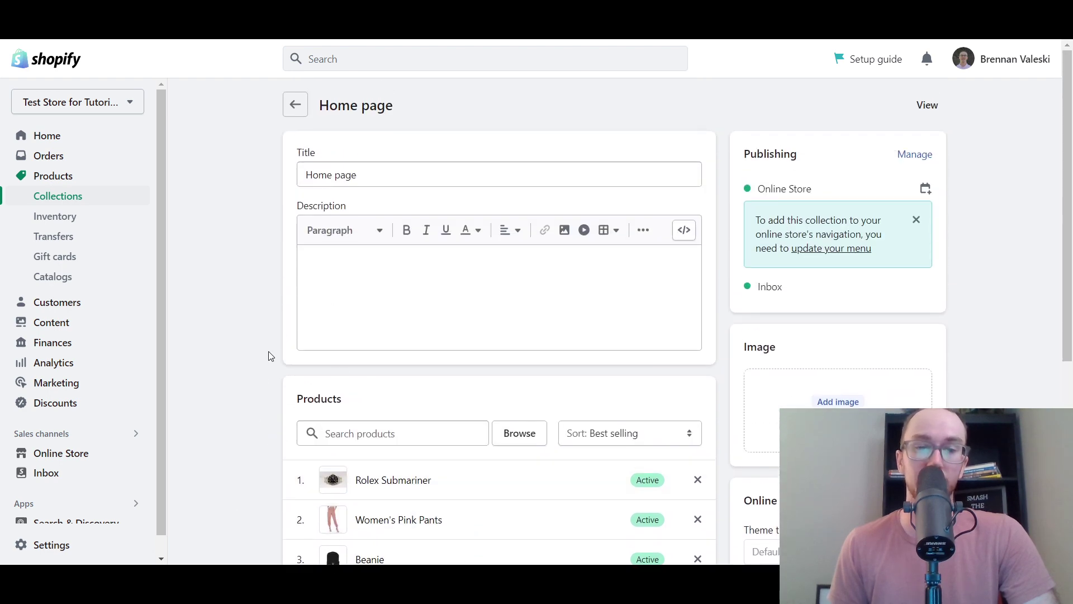
{"action": "scroll", "coordinate": [268, 356], "scroll_direction": "down", "scroll_amount": 6}
{"action": "scroll", "coordinate": [268, 352], "scroll_direction": "up", "scroll_amount": 6}
{"action": "scroll", "coordinate": [996, 319], "scroll_direction": "down", "scroll_amount": 3}
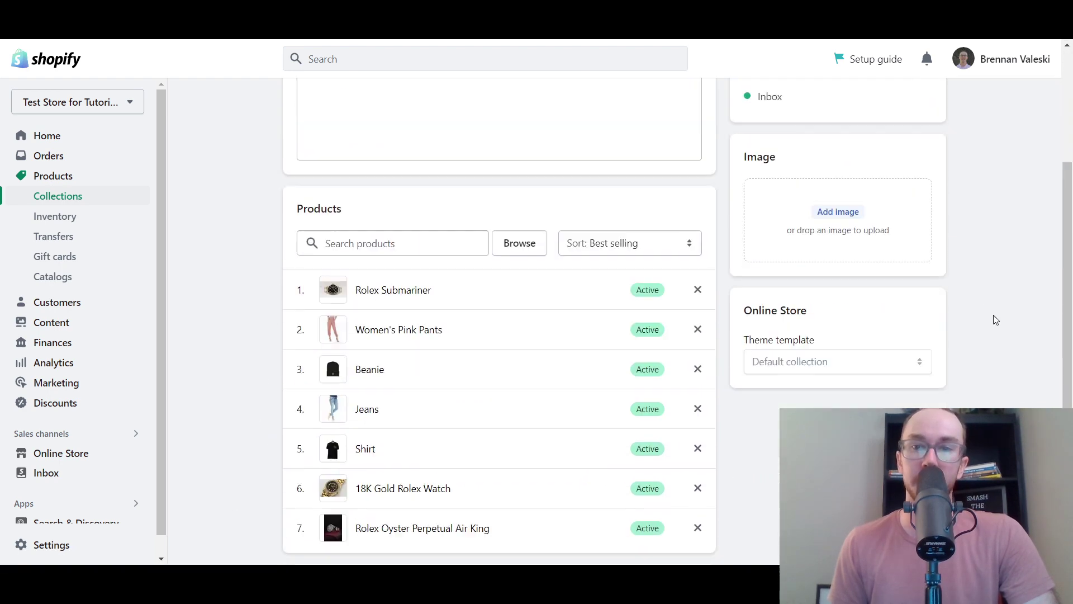
{"action": "scroll", "coordinate": [995, 319], "scroll_direction": "down", "scroll_amount": 3}
{"action": "scroll", "coordinate": [970, 347], "scroll_direction": "up", "scroll_amount": 6}
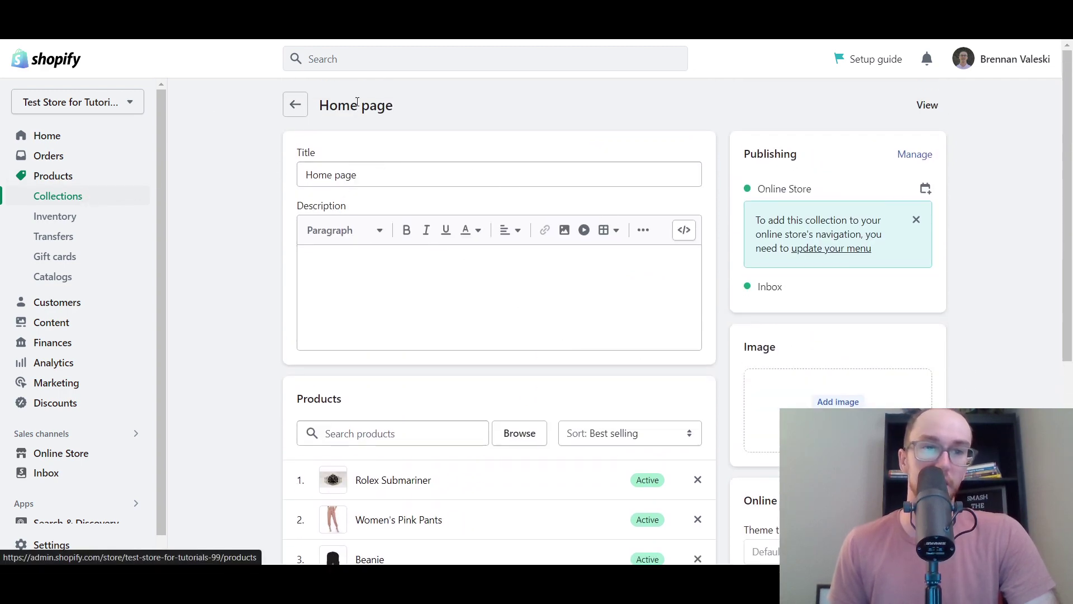
Step: Return to the collections overview and open the online store's themes
{"action": "left_click", "coordinate": [305, 119]}
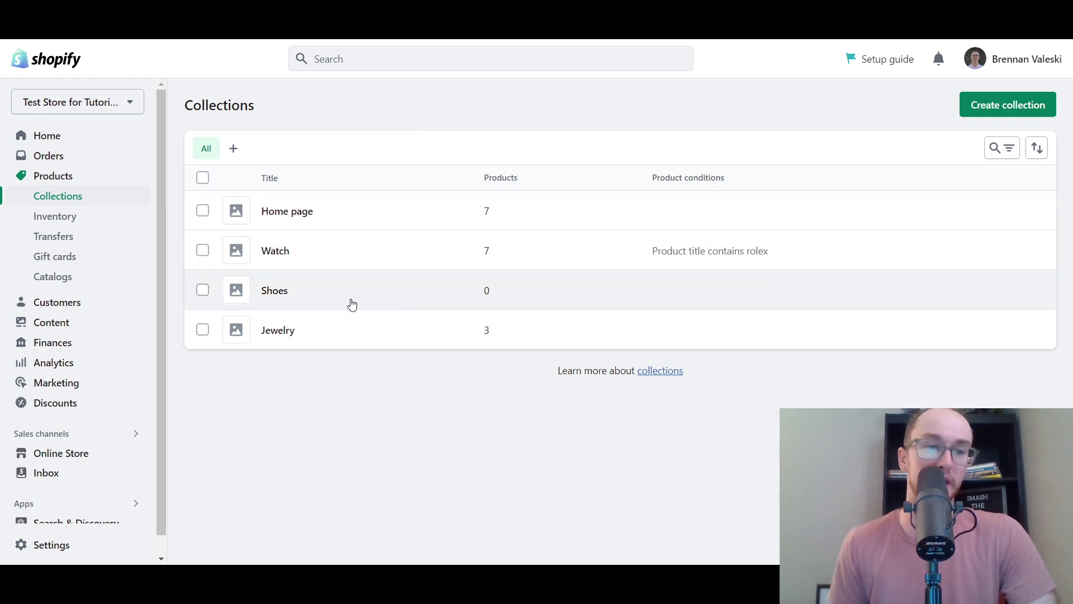
{"action": "left_click_drag", "start_coordinate": [164, 254], "coordinate": [162, 274]}
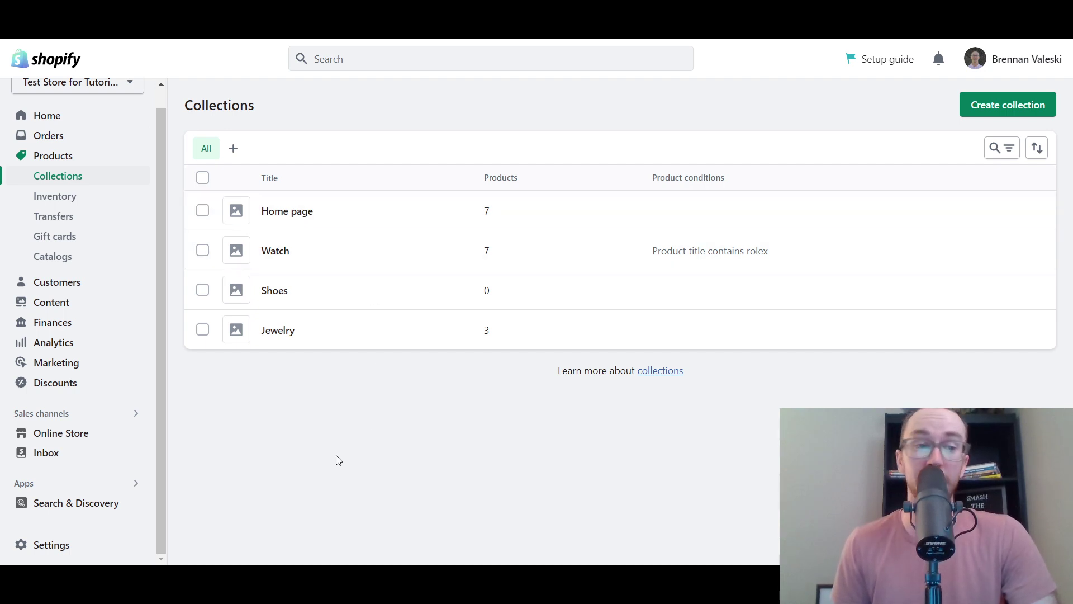
{"action": "left_click", "coordinate": [60, 436]}
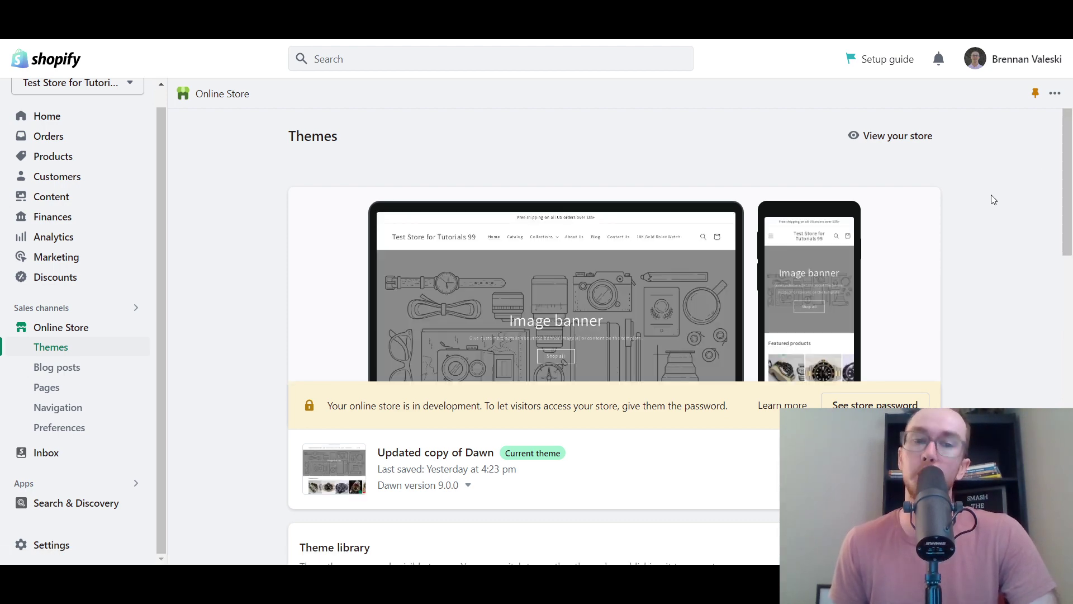
Step: Look through the current theme, the theme library and the popular free themes
{"action": "scroll", "coordinate": [1065, 204], "scroll_direction": "down", "scroll_amount": 2}
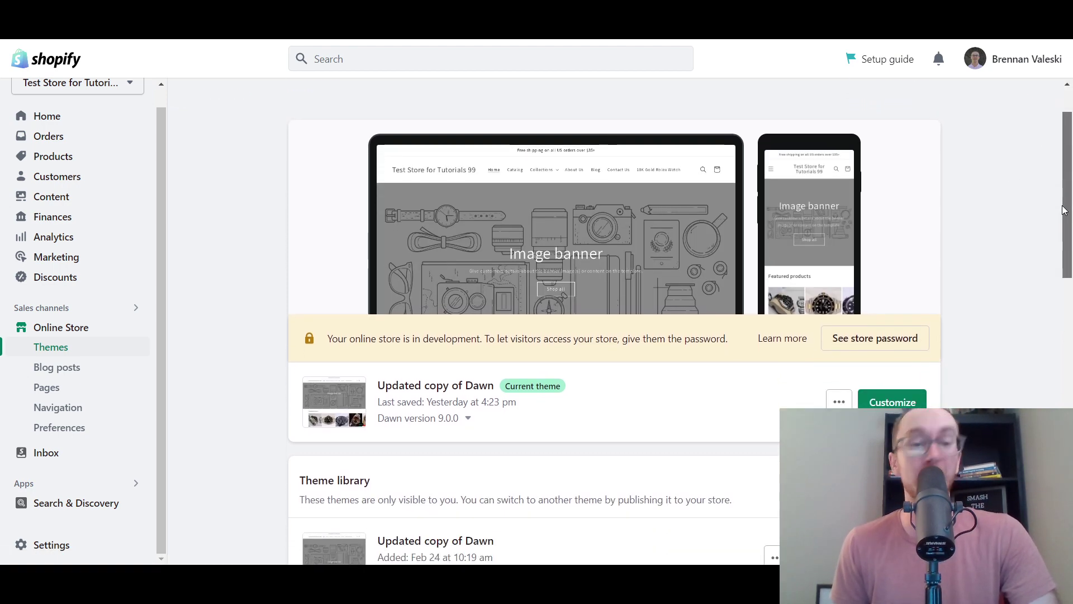
{"action": "scroll", "coordinate": [1064, 210], "scroll_direction": "up", "scroll_amount": 2}
{"action": "scroll", "coordinate": [1051, 218], "scroll_direction": "down", "scroll_amount": 3}
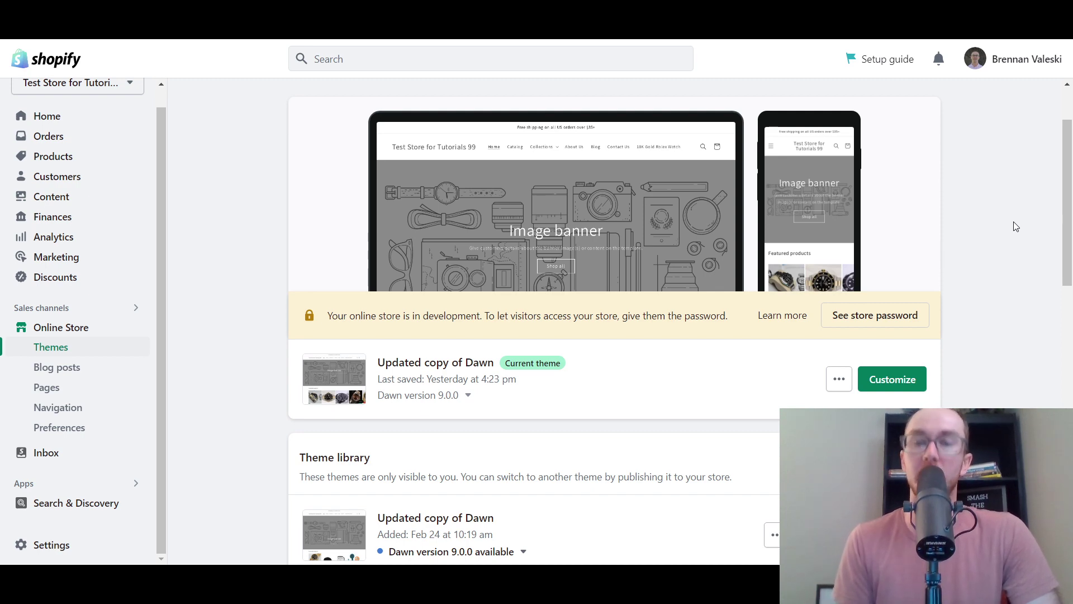
{"action": "left_click_drag", "start_coordinate": [1068, 197], "coordinate": [1069, 413]}
{"action": "scroll", "coordinate": [850, 313], "scroll_direction": "down", "scroll_amount": 2}
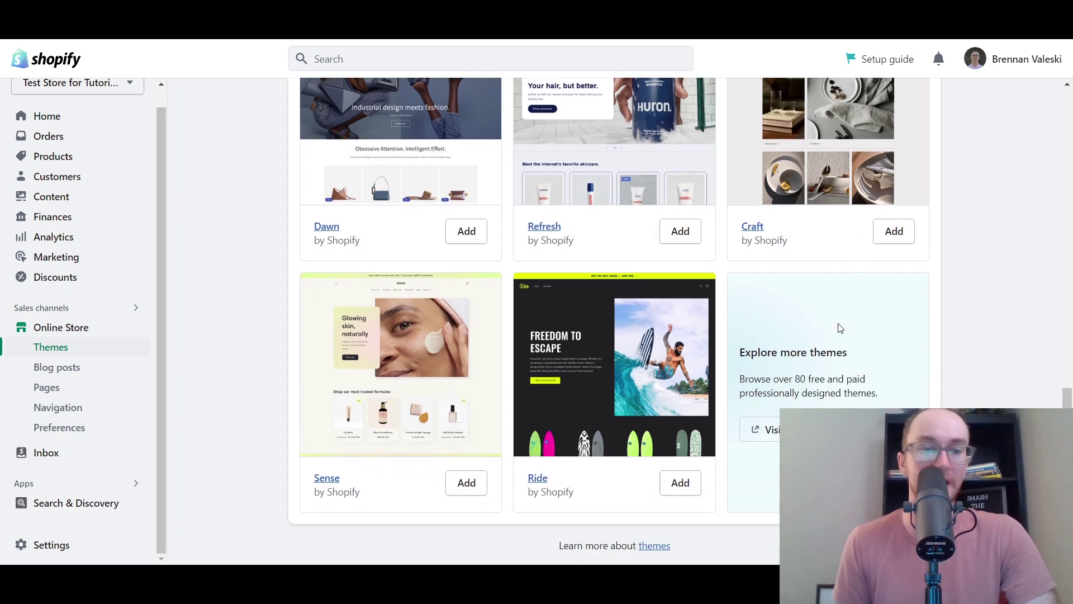
{"action": "scroll", "coordinate": [1070, 402], "scroll_direction": "up", "scroll_amount": 3}
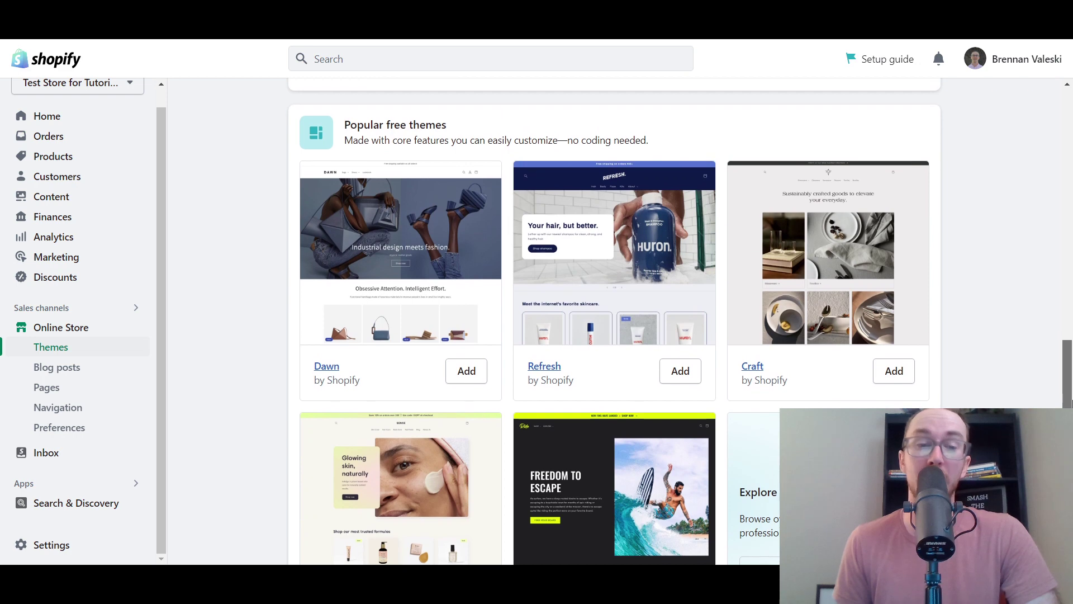
{"action": "scroll", "coordinate": [617, 282], "scroll_direction": "up", "scroll_amount": 2}
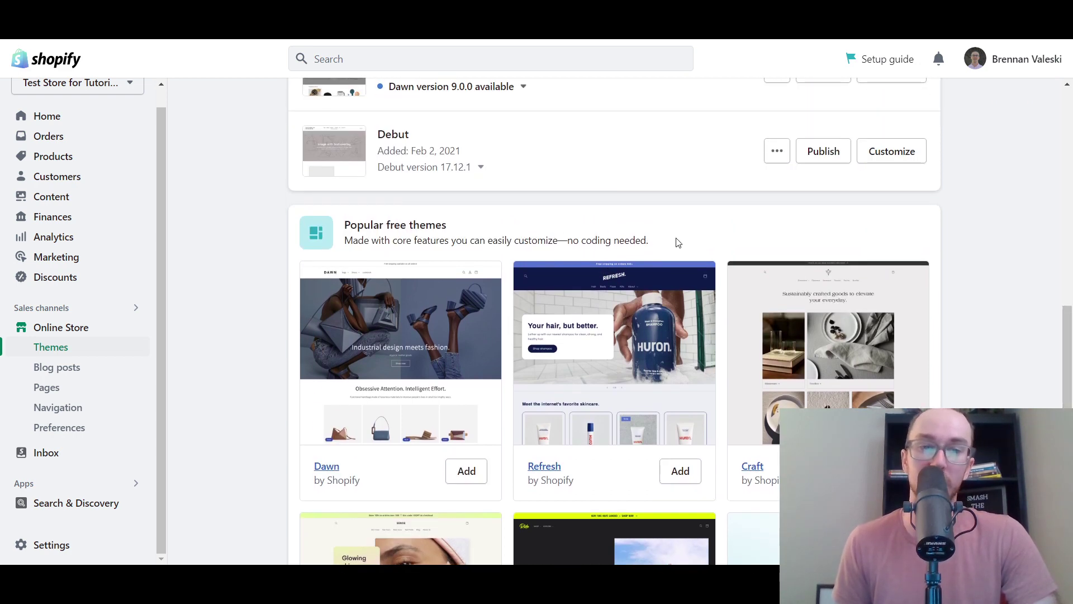
{"action": "scroll", "coordinate": [678, 241], "scroll_direction": "up", "scroll_amount": 1}
{"action": "scroll", "coordinate": [678, 242], "scroll_direction": "down", "scroll_amount": 4}
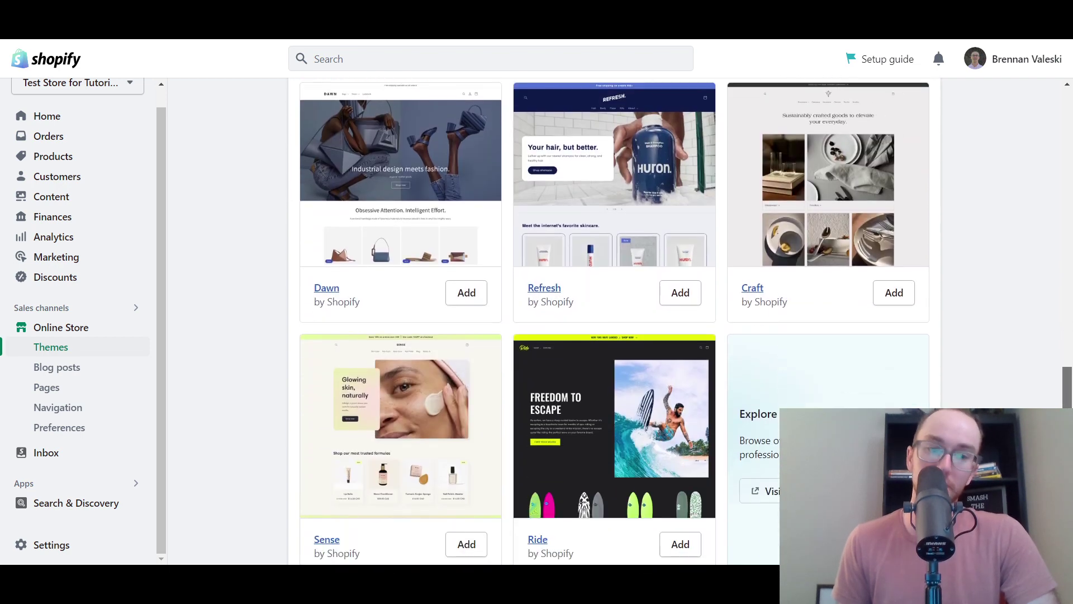
{"action": "scroll", "coordinate": [1069, 400], "scroll_direction": "down", "scroll_amount": 1}
{"action": "scroll", "coordinate": [1070, 400], "scroll_direction": "up", "scroll_amount": 2}
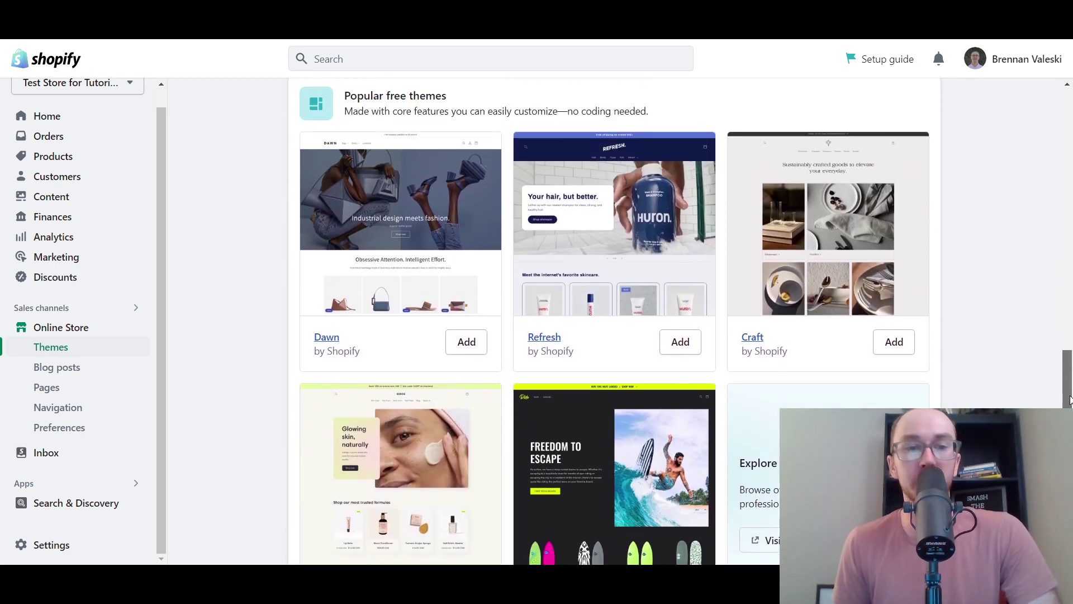
{"action": "scroll", "coordinate": [1070, 399], "scroll_direction": "up", "scroll_amount": 1}
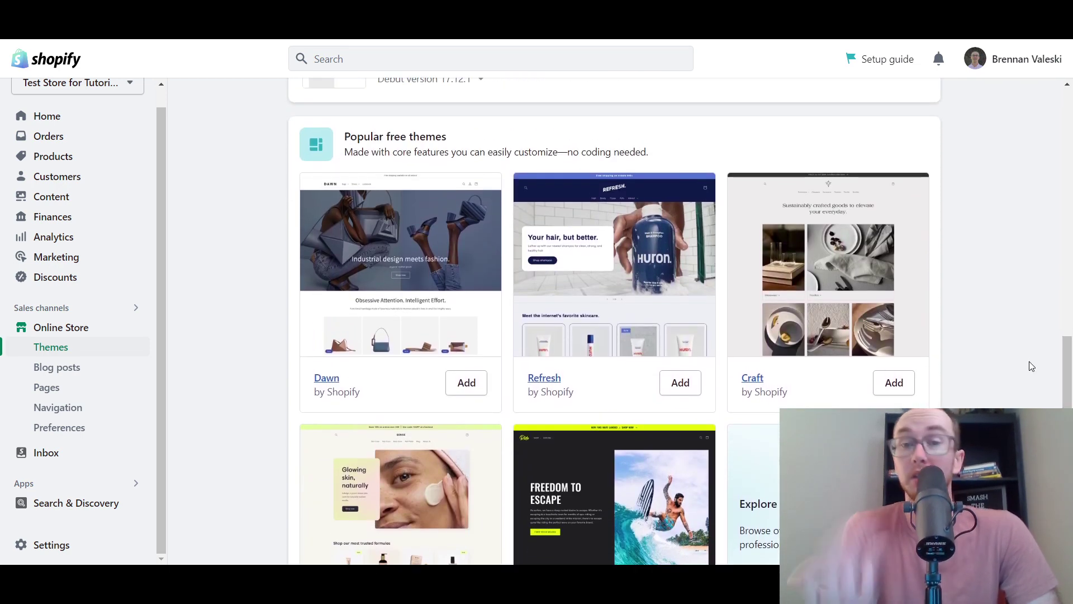
{"action": "left_click_drag", "start_coordinate": [1069, 391], "coordinate": [1068, 230]}
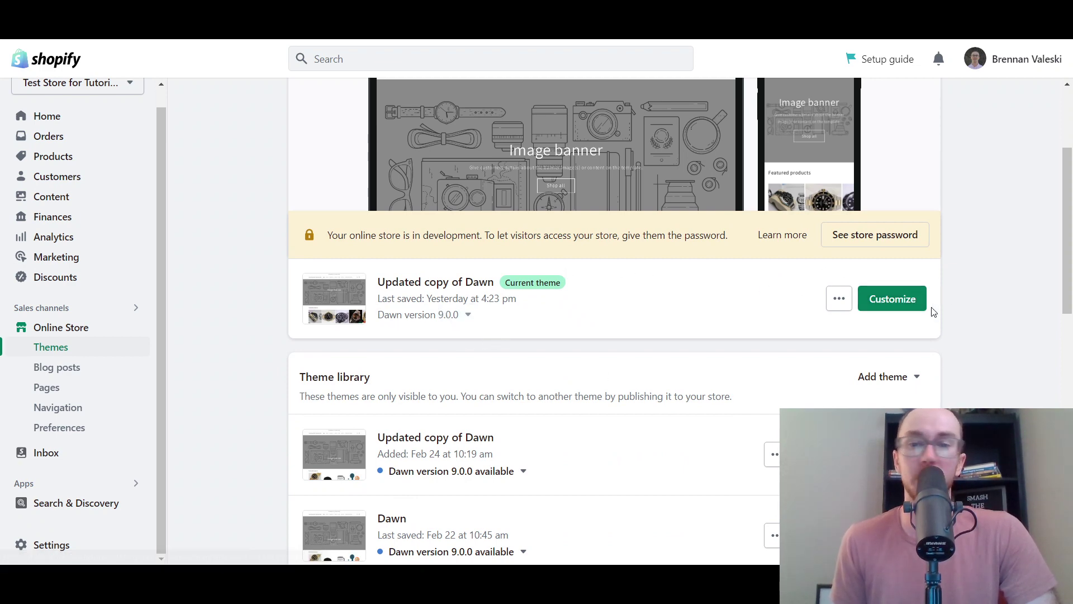
Step: Open the current theme, Updated copy of Dawn, for customization and examine the Featured products carousel in the home page preview
{"action": "left_click", "coordinate": [902, 306]}
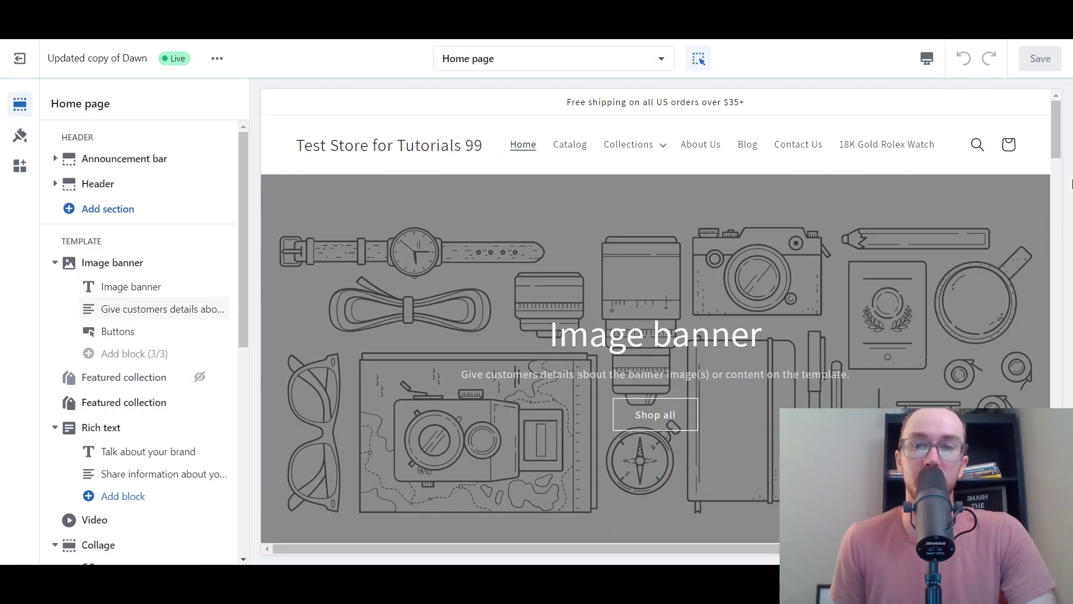
{"action": "scroll", "coordinate": [1056, 156], "scroll_direction": "down", "scroll_amount": 1}
{"action": "left_click_drag", "start_coordinate": [1056, 155], "coordinate": [1057, 208]}
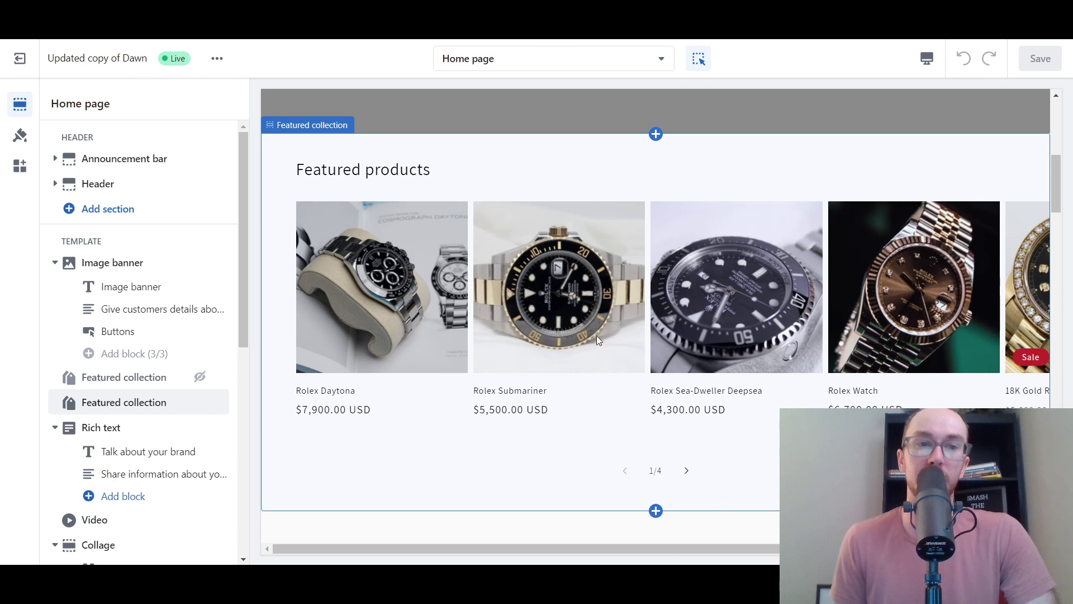
{"action": "scroll", "coordinate": [1065, 224], "scroll_direction": "down", "scroll_amount": 2}
{"action": "scroll", "coordinate": [1061, 185], "scroll_direction": "up", "scroll_amount": 3}
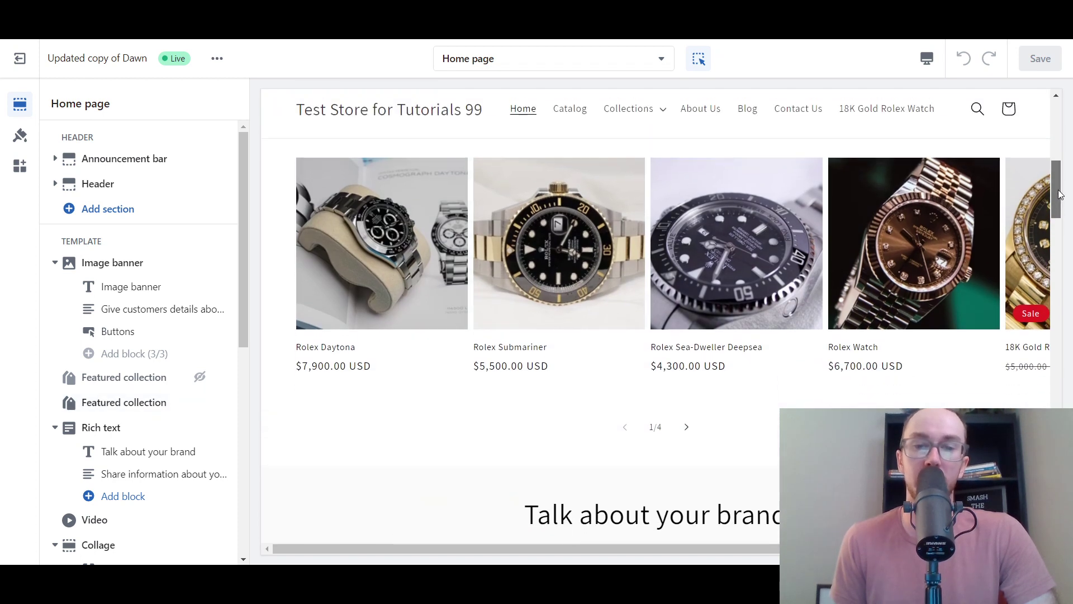
{"action": "scroll", "coordinate": [1061, 184], "scroll_direction": "down", "scroll_amount": 2}
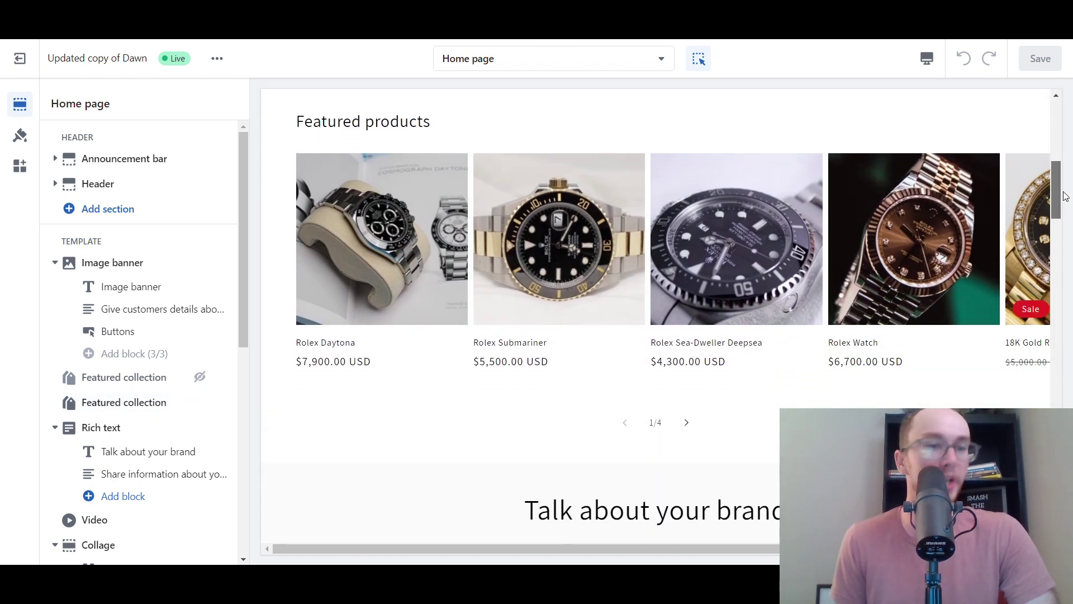
{"action": "scroll", "coordinate": [1065, 201], "scroll_direction": "down", "scroll_amount": 2}
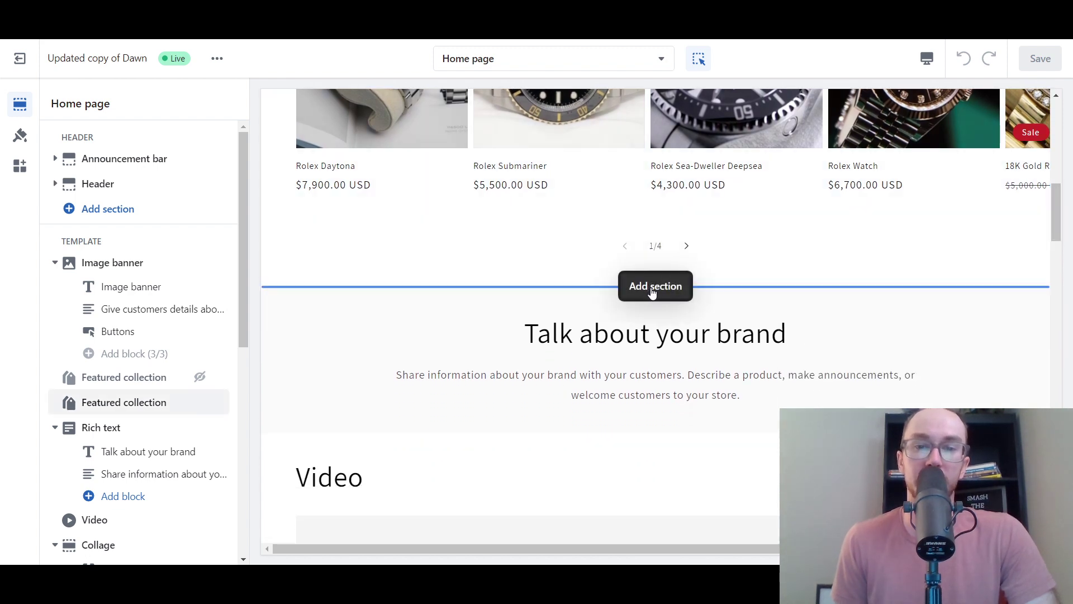
Step: View the sections that can be added below the Featured products carousel, dismiss the choices, and look through the home page's section outline
{"action": "left_click", "coordinate": [671, 292]}
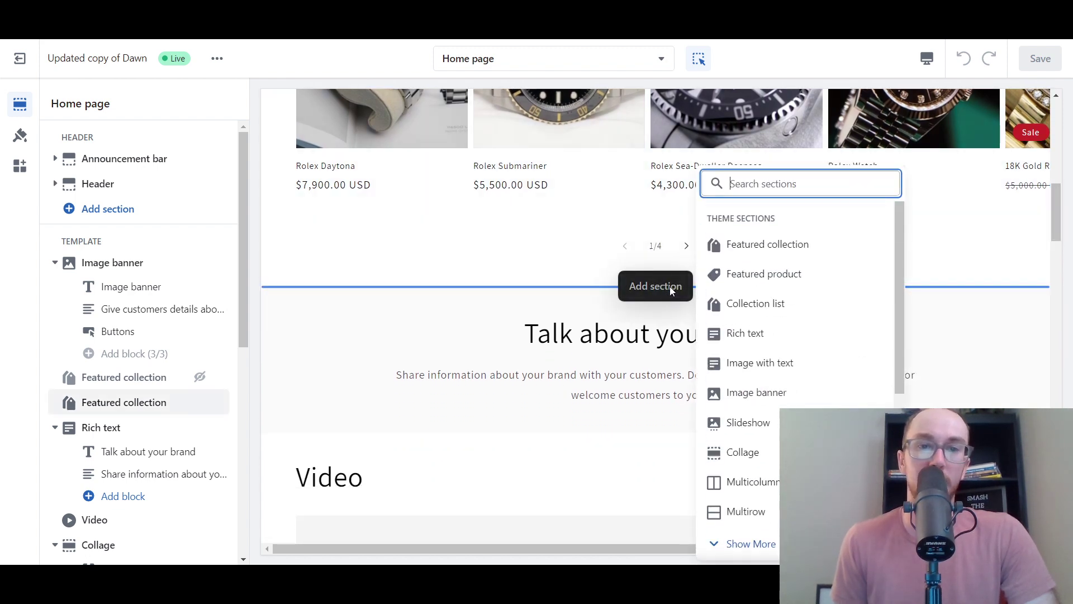
{"action": "left_click", "coordinate": [668, 291]}
{"action": "scroll", "coordinate": [149, 412], "scroll_direction": "down", "scroll_amount": 8}
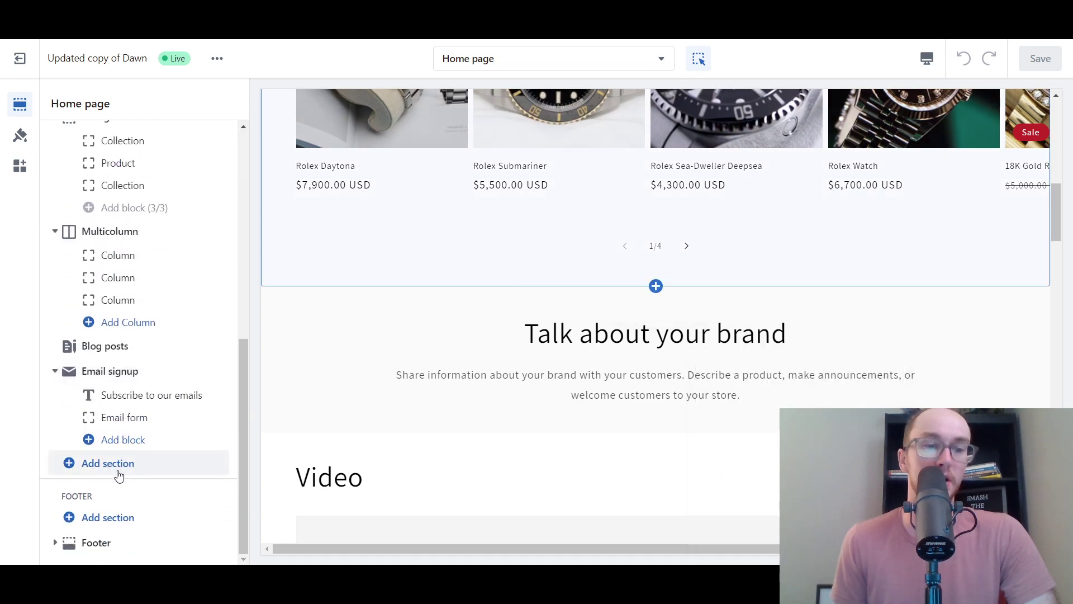
{"action": "scroll", "coordinate": [135, 471], "scroll_direction": "up", "scroll_amount": 10}
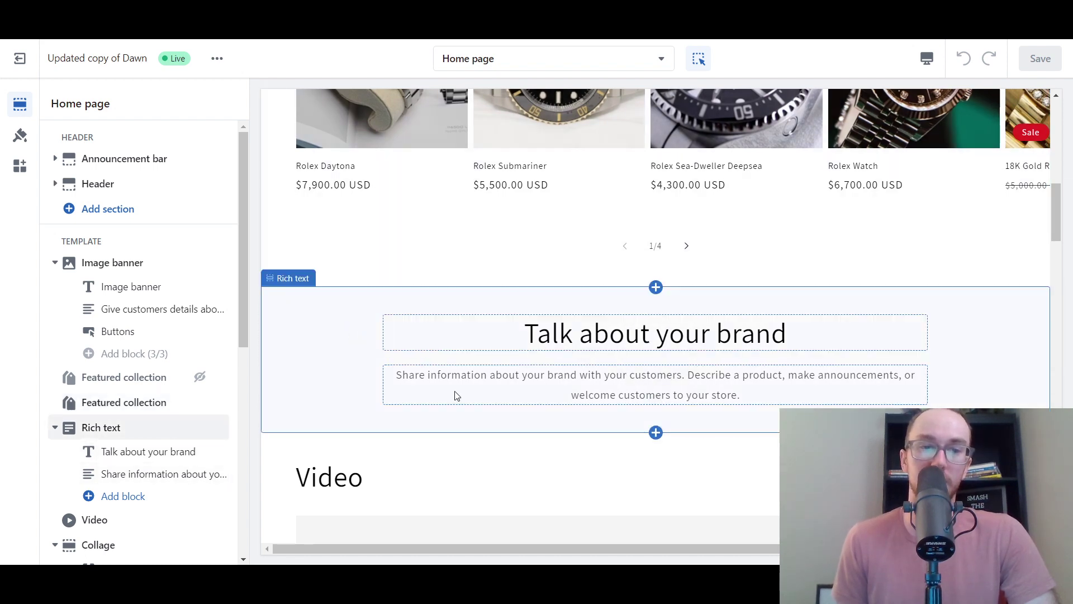
Step: Add a Featured collection section between the Rich text and Video sections of the home page
{"action": "left_click", "coordinate": [659, 438]}
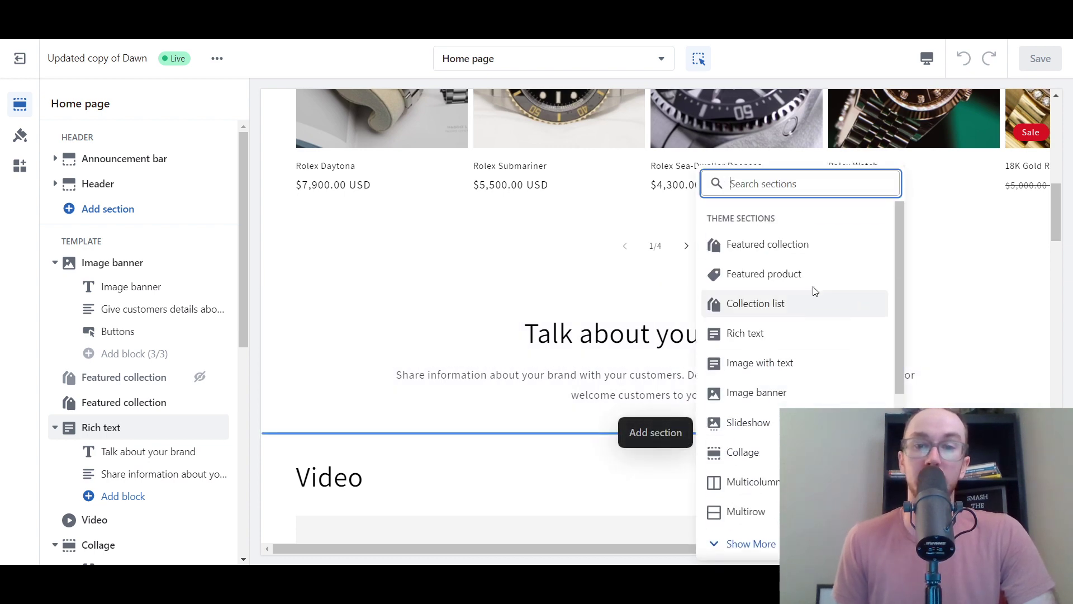
{"action": "left_click", "coordinate": [828, 250]}
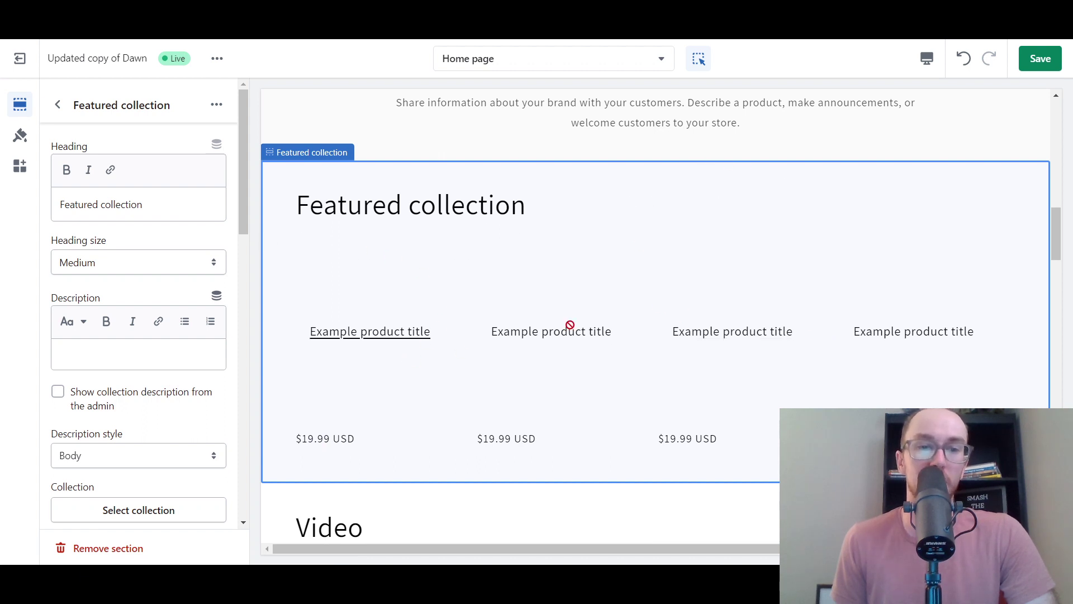
Step: Compare the new Featured collection section with the existing product carousel in the home page preview and view the heading size options
{"action": "scroll", "coordinate": [531, 286], "scroll_direction": "up", "scroll_amount": 8}
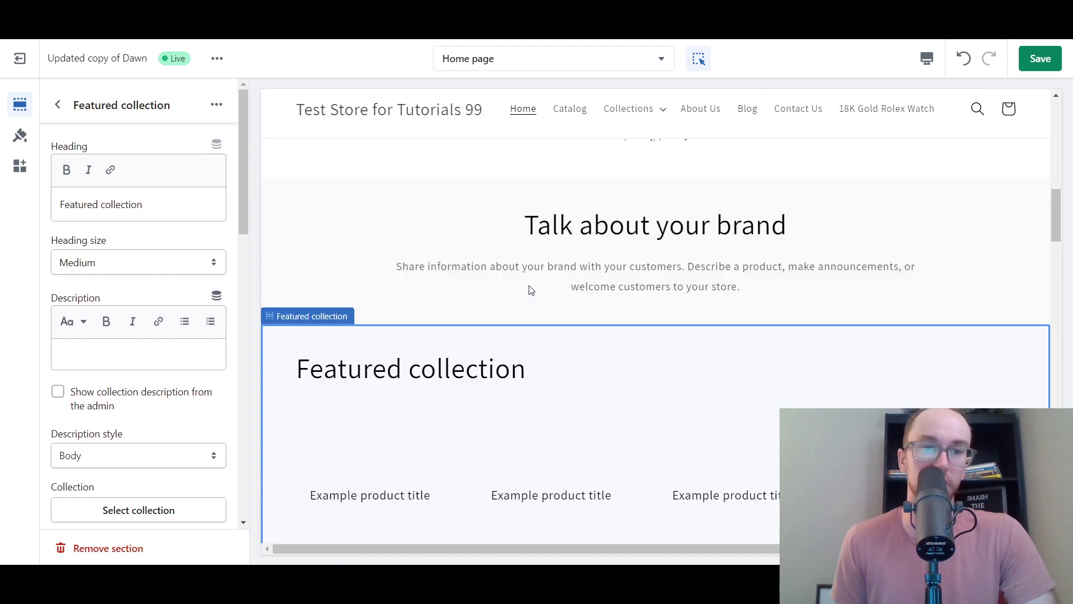
{"action": "scroll", "coordinate": [427, 364], "scroll_direction": "down", "scroll_amount": 5}
{"action": "scroll", "coordinate": [419, 371], "scroll_direction": "up", "scroll_amount": 3}
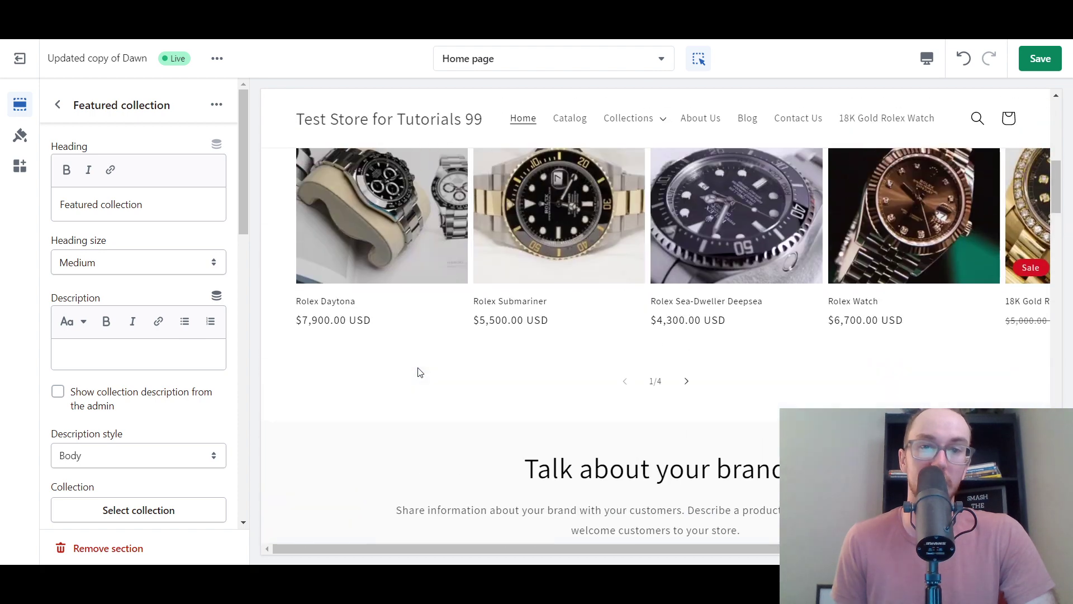
{"action": "scroll", "coordinate": [418, 369], "scroll_direction": "down", "scroll_amount": 6}
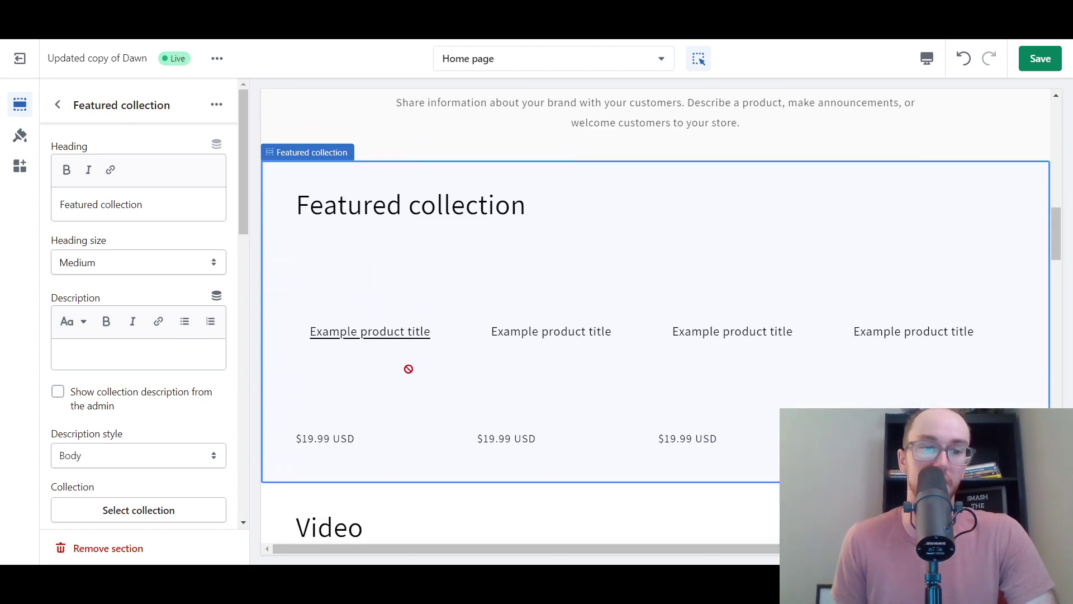
{"action": "scroll", "coordinate": [246, 181], "scroll_direction": "up", "scroll_amount": 1}
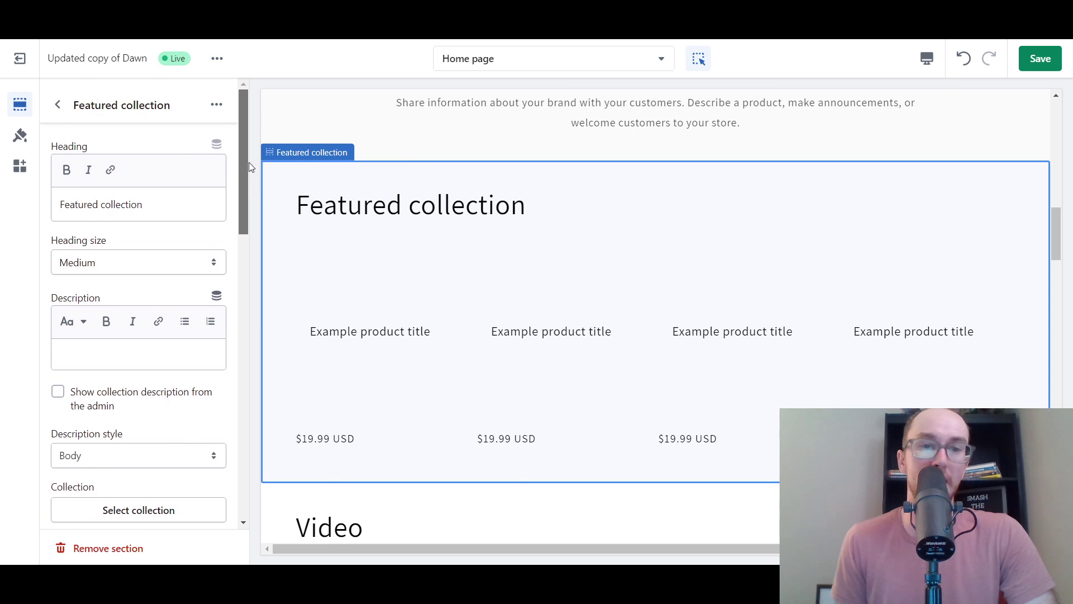
{"action": "left_click", "coordinate": [132, 263]}
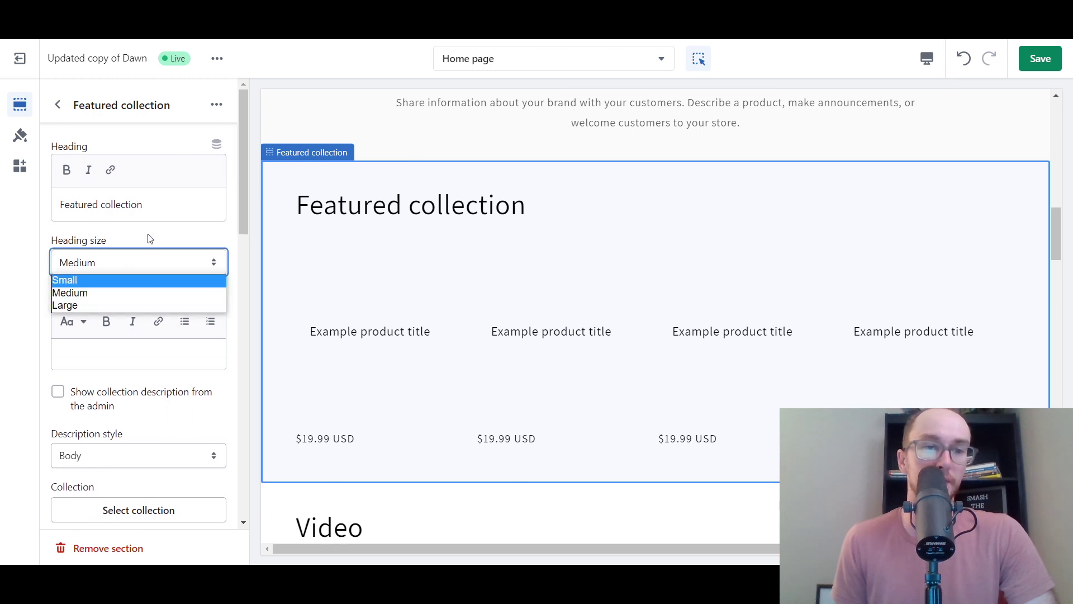
{"action": "left_click", "coordinate": [212, 246]}
Step: Change the heading of the new Featured collection section to "Featured products"
{"action": "scroll", "coordinate": [245, 211], "scroll_direction": "down", "scroll_amount": 2}
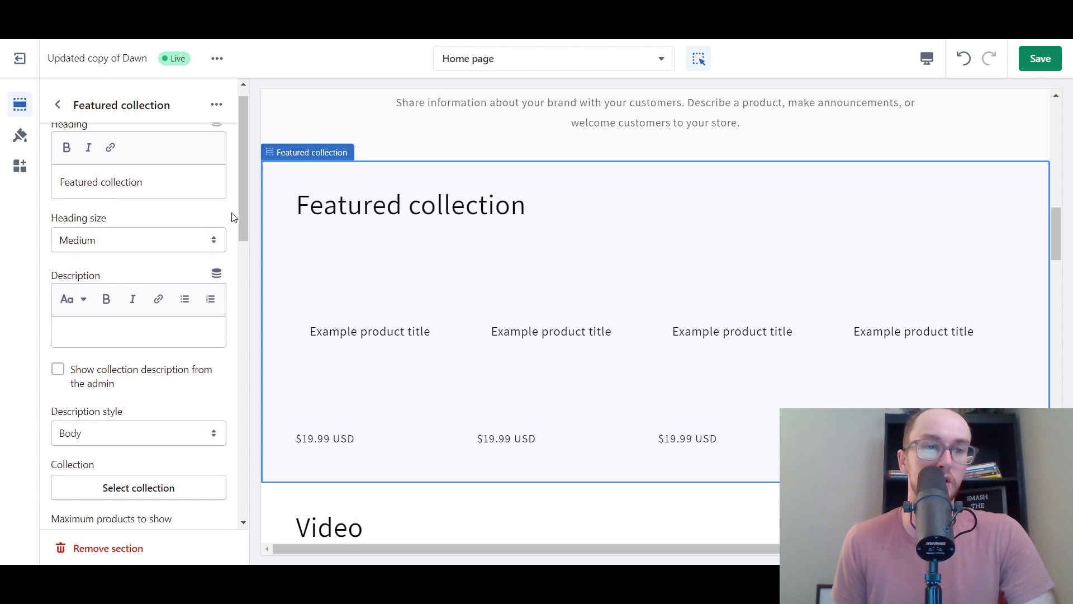
{"action": "left_click_drag", "start_coordinate": [170, 182], "coordinate": [109, 181]}
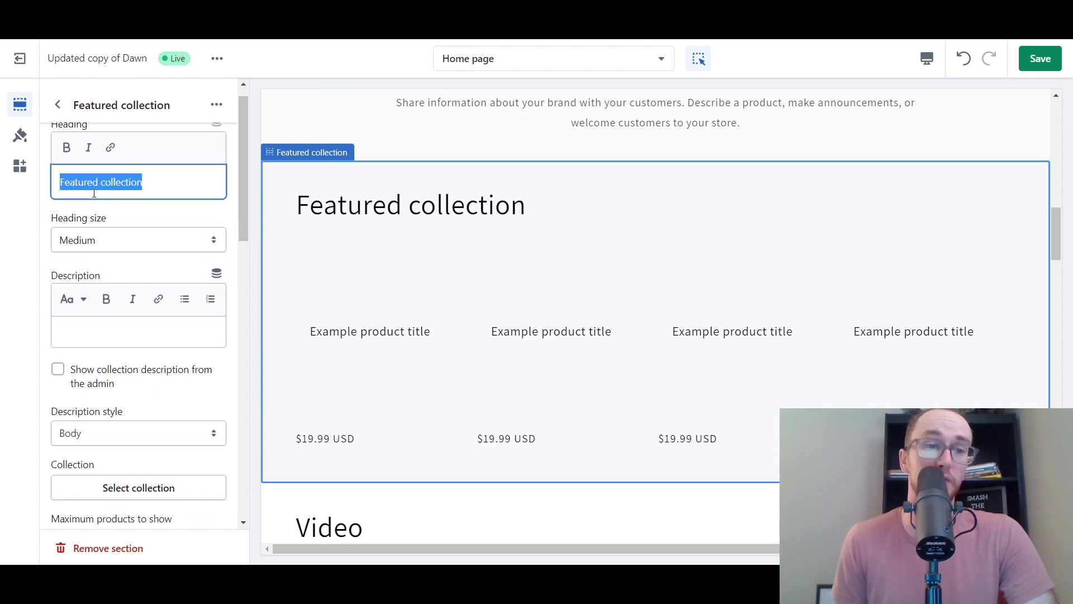
{"action": "left_click", "coordinate": [94, 194]}
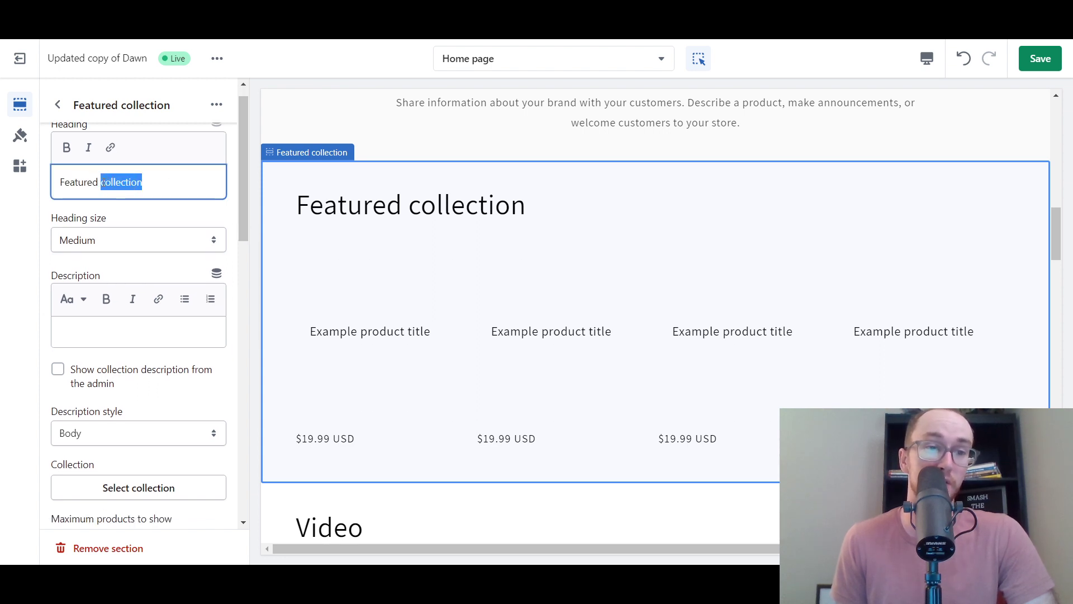
{"action": "type", "text": "pro"}
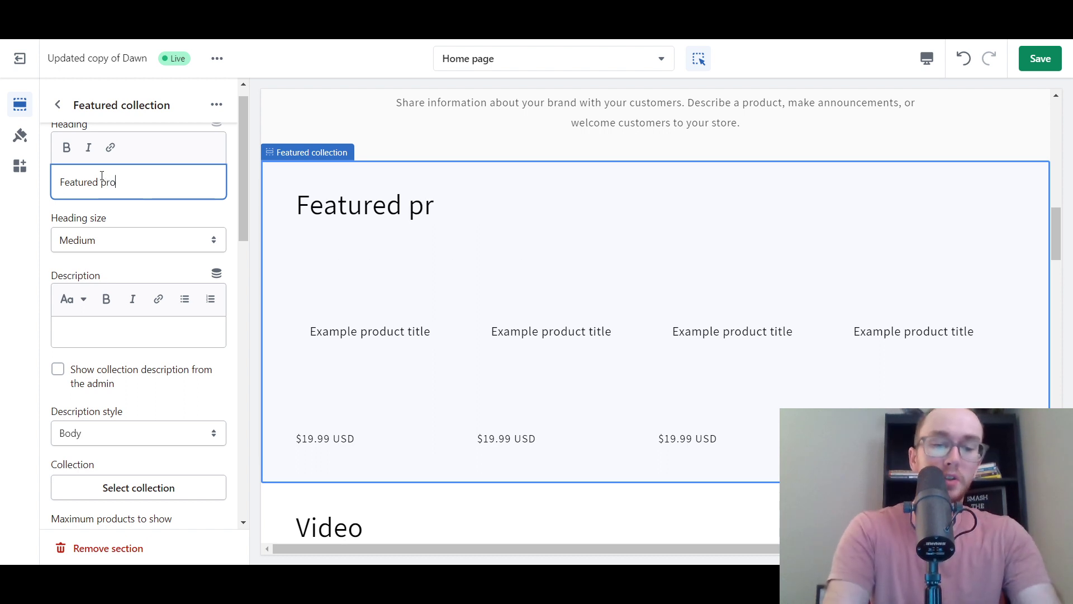
{"action": "type", "text": "ducts"}
{"action": "left_click", "coordinate": [119, 212]}
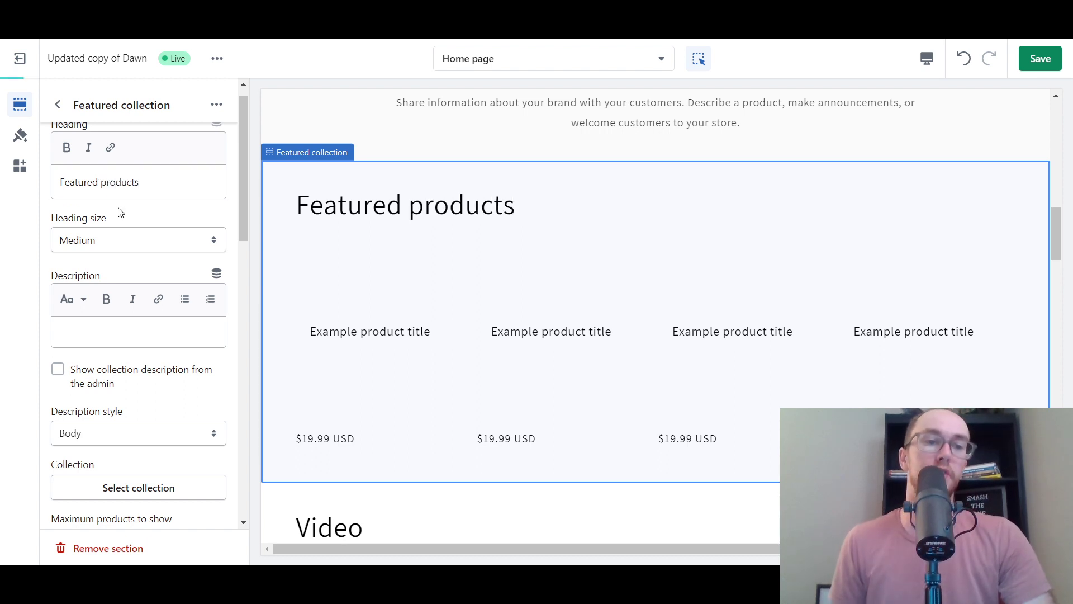
Step: Enter "add a description" as the description of the new Featured collection section
{"action": "scroll", "coordinate": [120, 212], "scroll_direction": "down", "scroll_amount": 1}
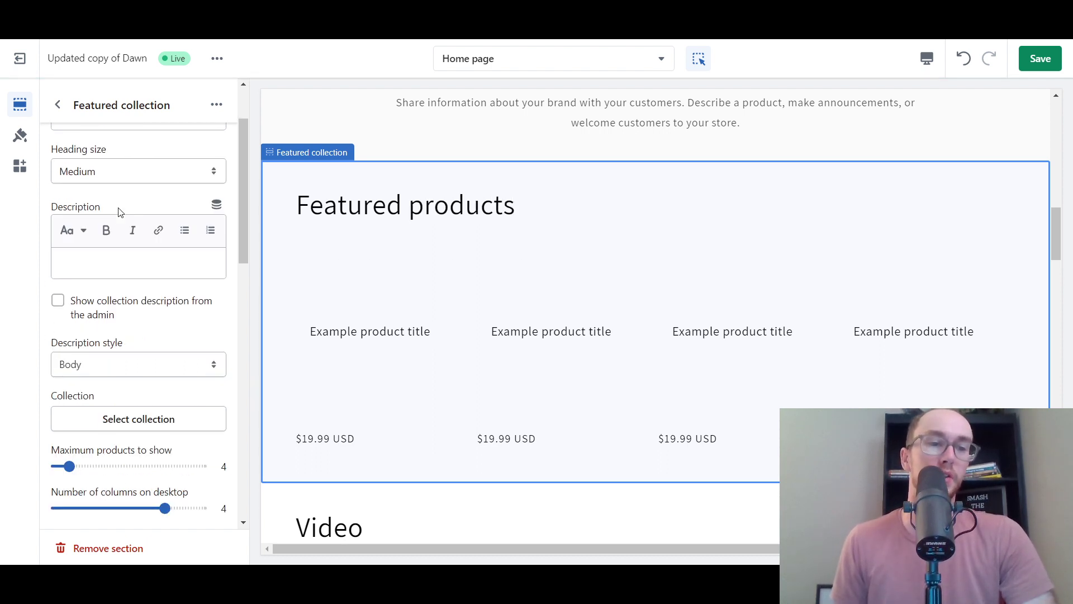
{"action": "left_click", "coordinate": [102, 257]}
{"action": "type", "text": "a"}
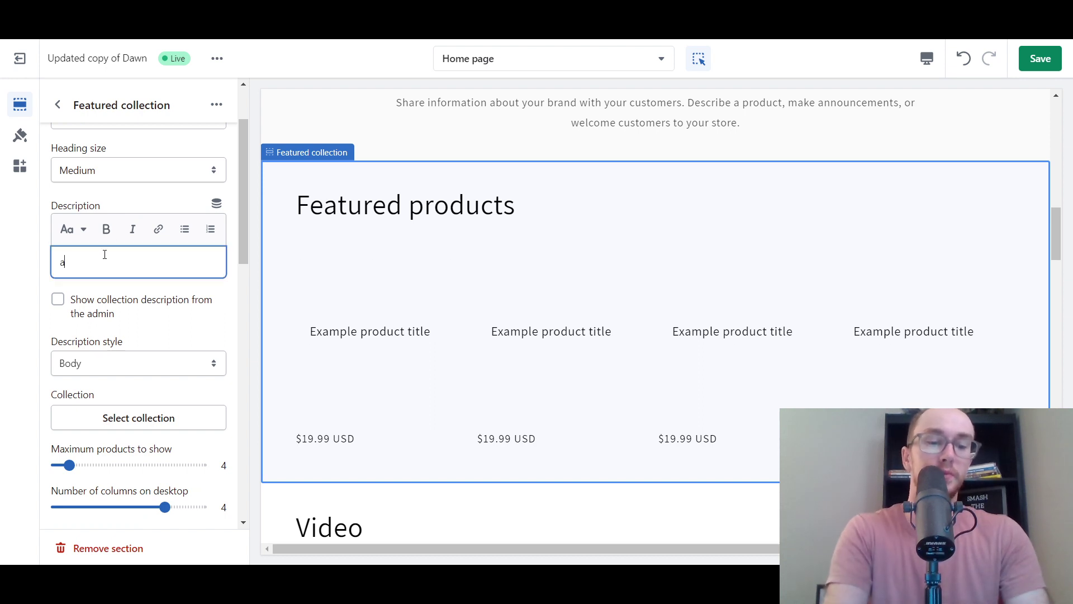
{"action": "type", "text": "dd a de"}
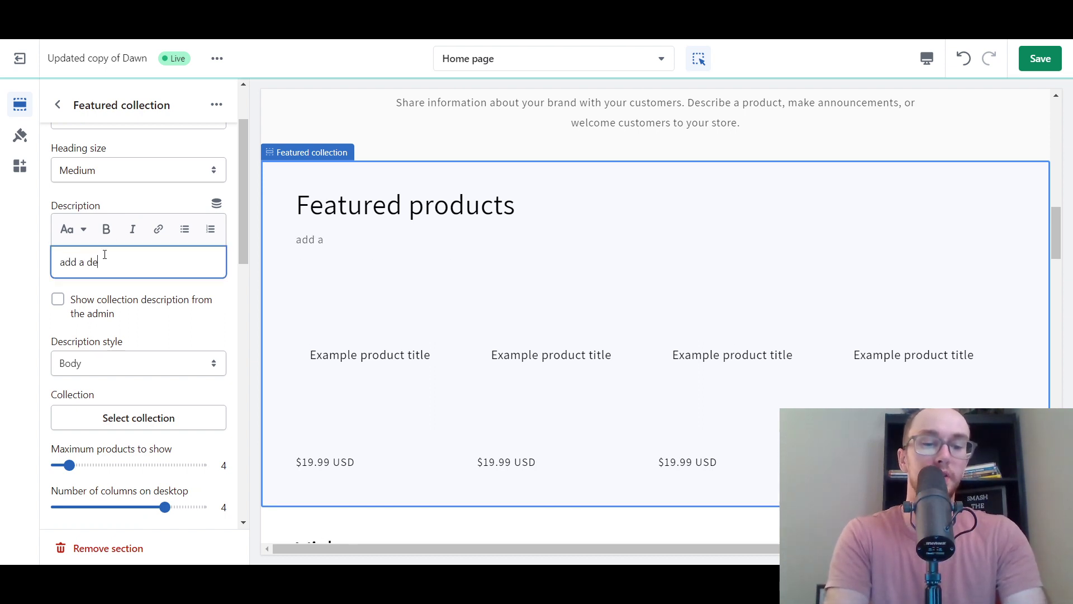
{"action": "type", "text": "scription"}
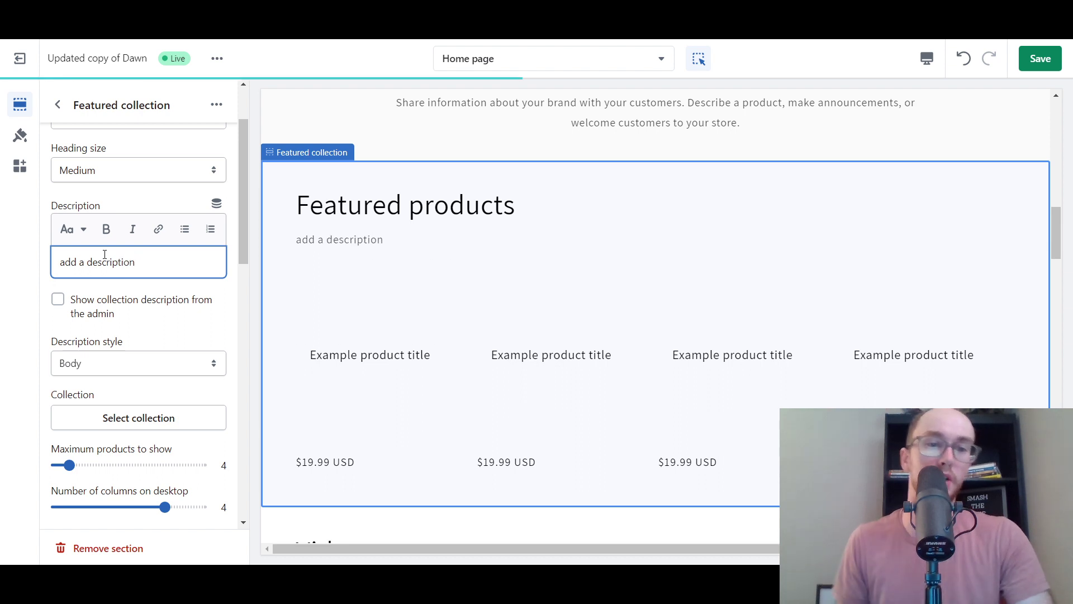
{"action": "left_click", "coordinate": [173, 205]}
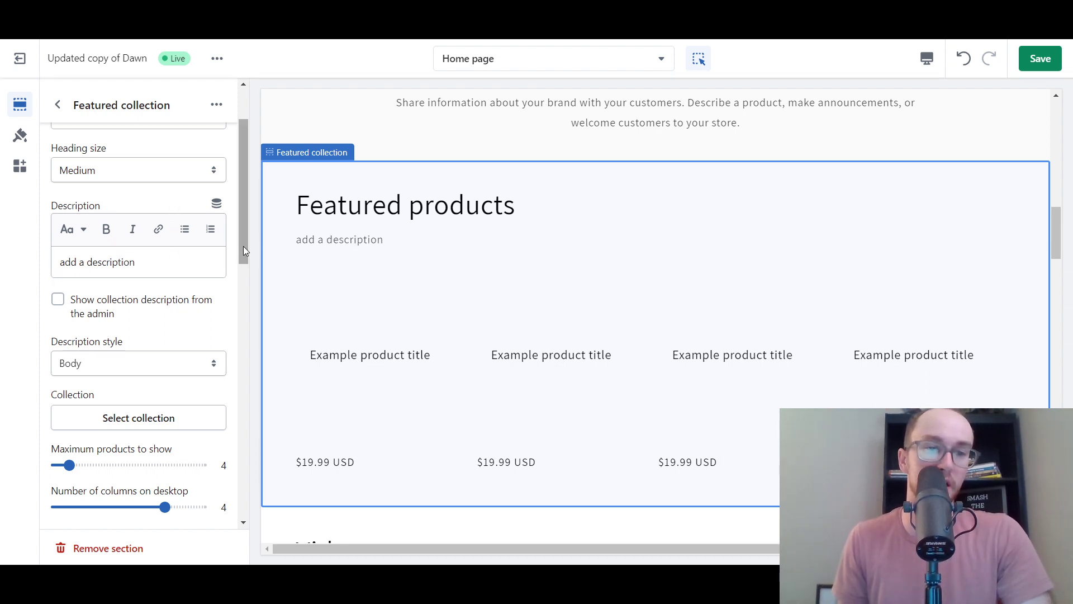
Step: Try the Subtitle description style for the section and return the style to Body
{"action": "left_click_drag", "start_coordinate": [244, 246], "coordinate": [253, 285]}
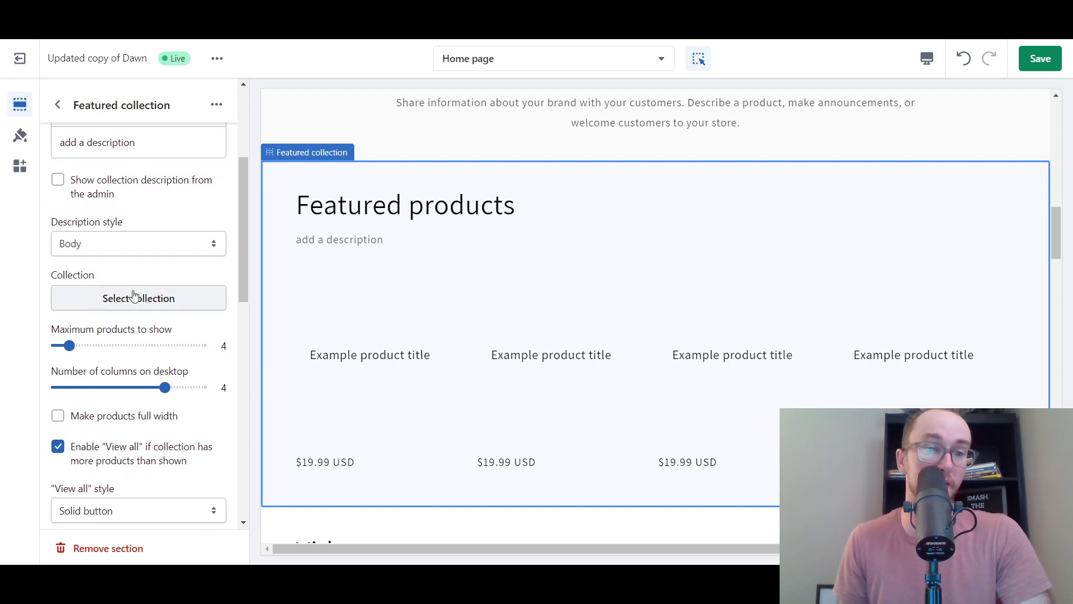
{"action": "mouse_move", "coordinate": [243, 222]}
{"action": "left_mouse_down"}
{"action": "mouse_move", "coordinate": [236, 150]}
{"action": "mouse_move", "coordinate": [240, 219]}
{"action": "left_mouse_up"}
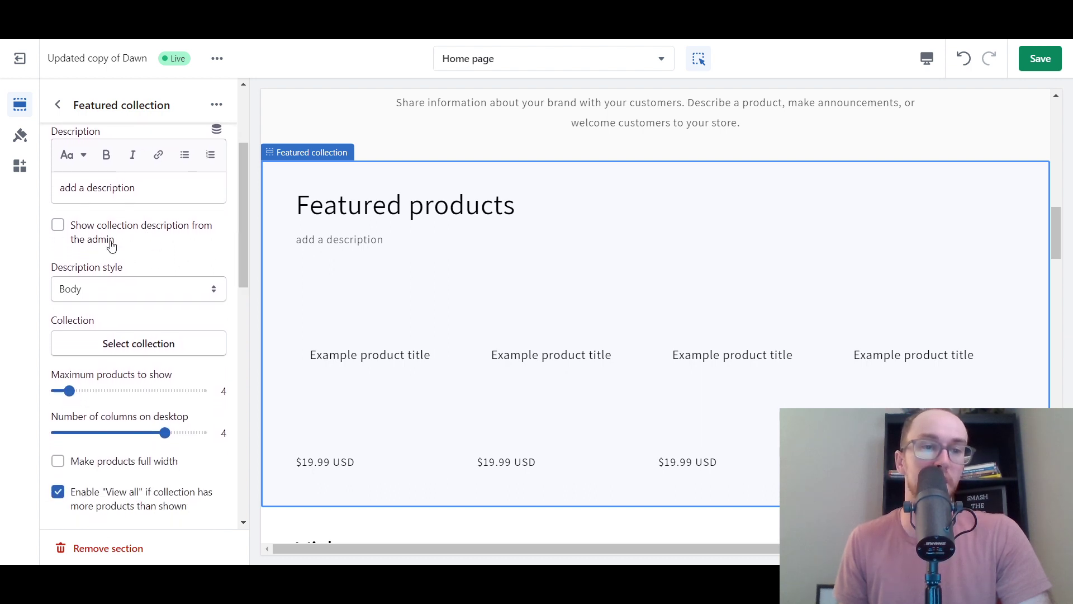
{"action": "left_click", "coordinate": [150, 295]}
{"action": "left_click", "coordinate": [152, 290]}
{"action": "left_click", "coordinate": [173, 288]}
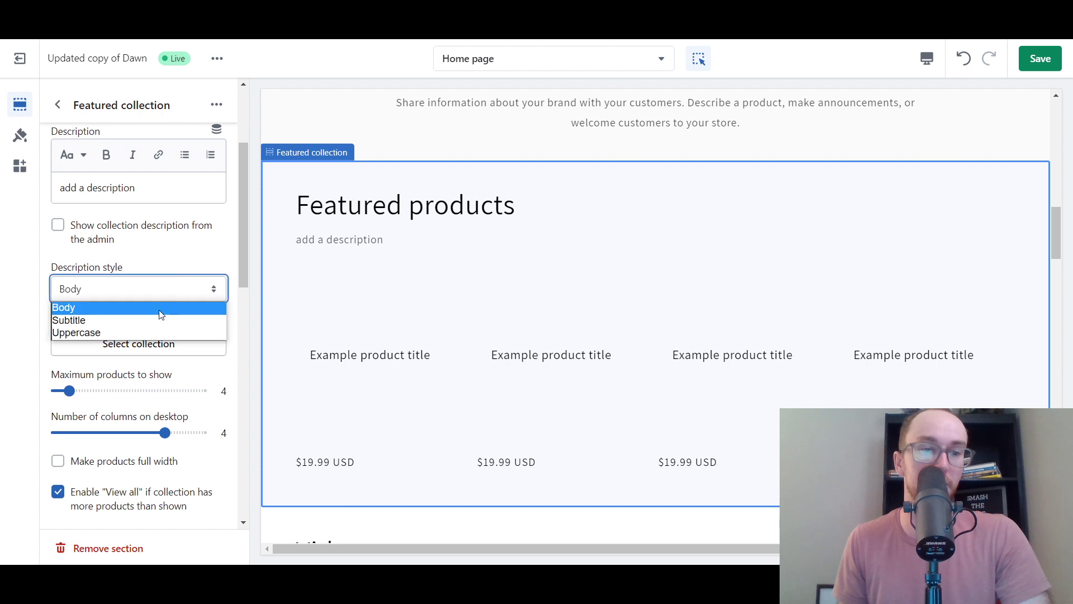
{"action": "left_click", "coordinate": [161, 320]}
{"action": "left_click", "coordinate": [163, 290]}
{"action": "left_click", "coordinate": [153, 319]}
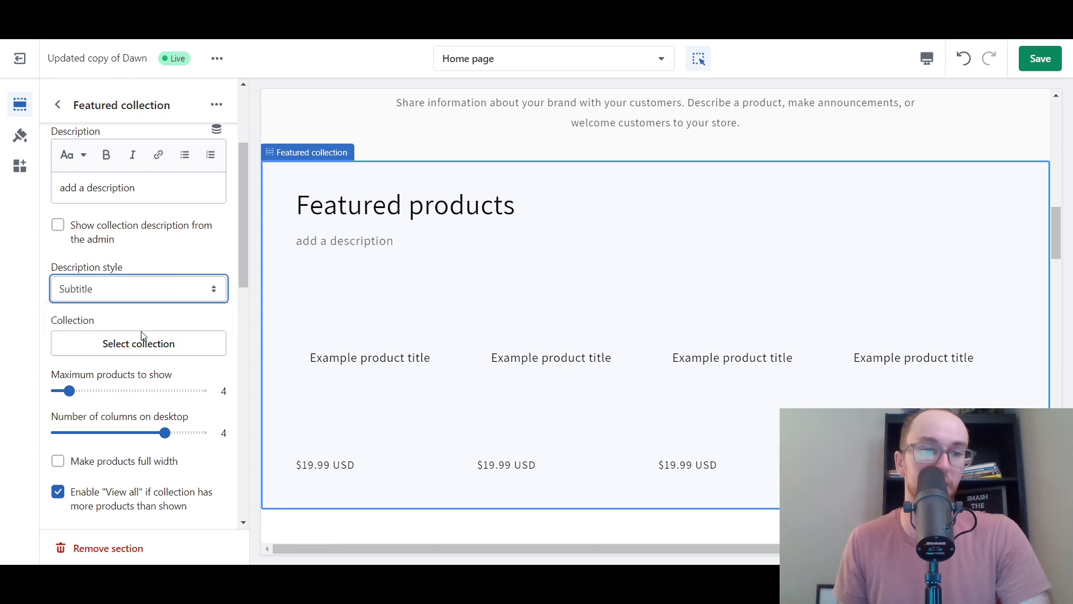
{"action": "key", "text": "Down"}
{"action": "left_click", "coordinate": [151, 296]}
{"action": "left_click", "coordinate": [135, 307]}
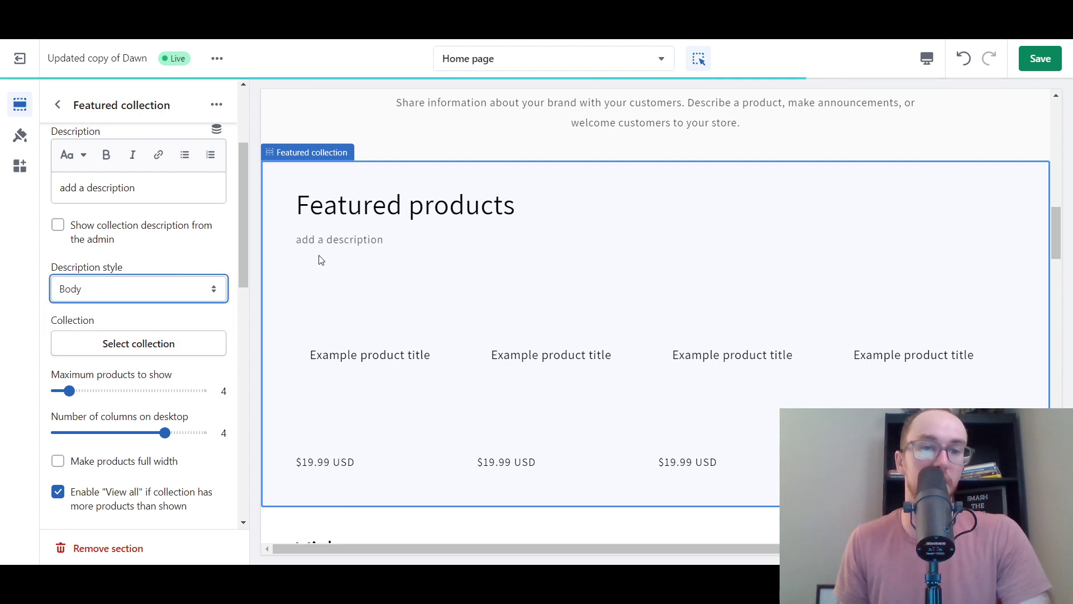
Step: Choose the Home page collection as the source of the products in the Featured collection section
{"action": "left_click", "coordinate": [143, 352]}
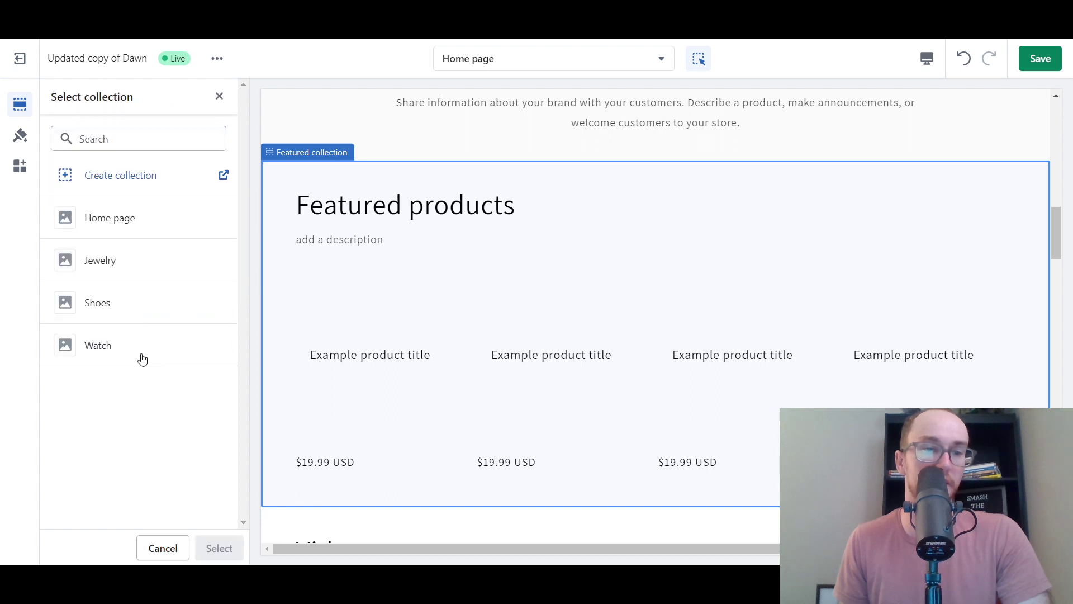
{"action": "left_click", "coordinate": [137, 226]}
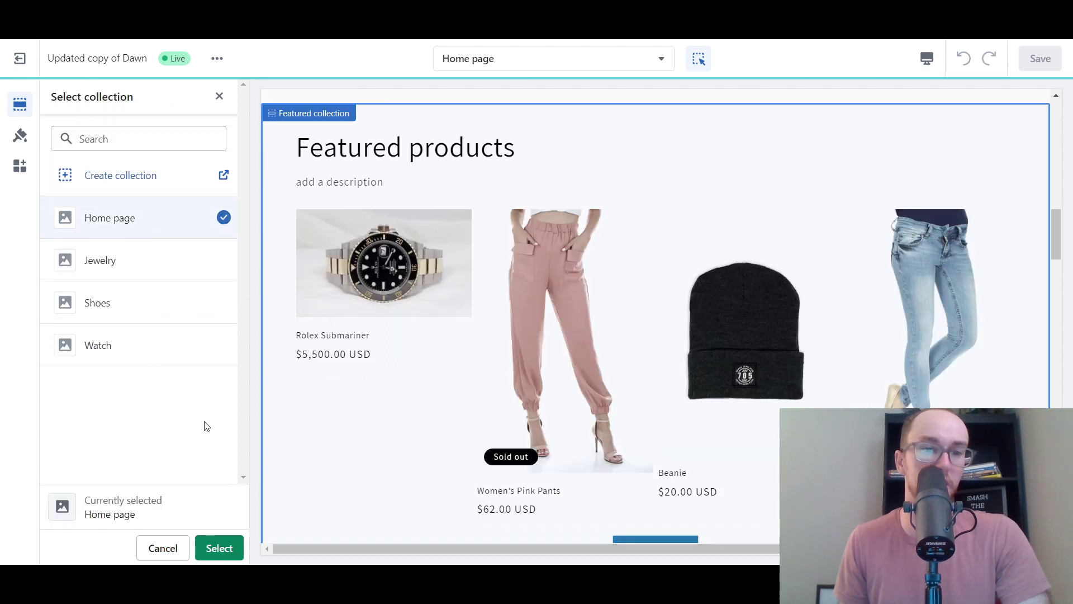
{"action": "left_click", "coordinate": [218, 549]}
Step: Examine the Home page collection's products in the preview and compare their layout with the existing Featured products carousel
{"action": "scroll", "coordinate": [503, 374], "scroll_direction": "down", "scroll_amount": 2}
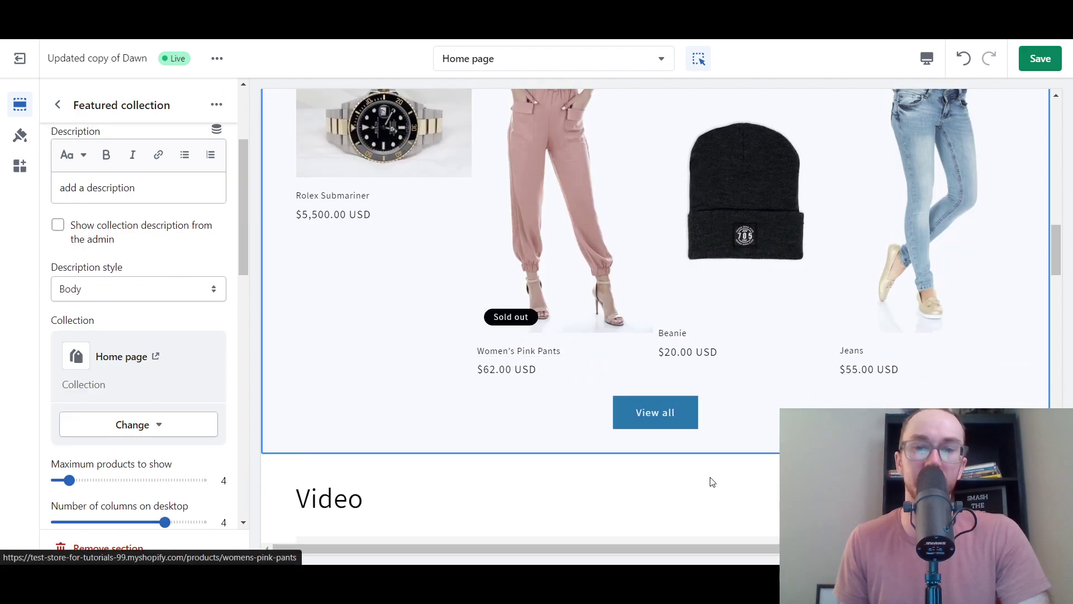
{"action": "scroll", "coordinate": [434, 391], "scroll_direction": "up", "scroll_amount": 1}
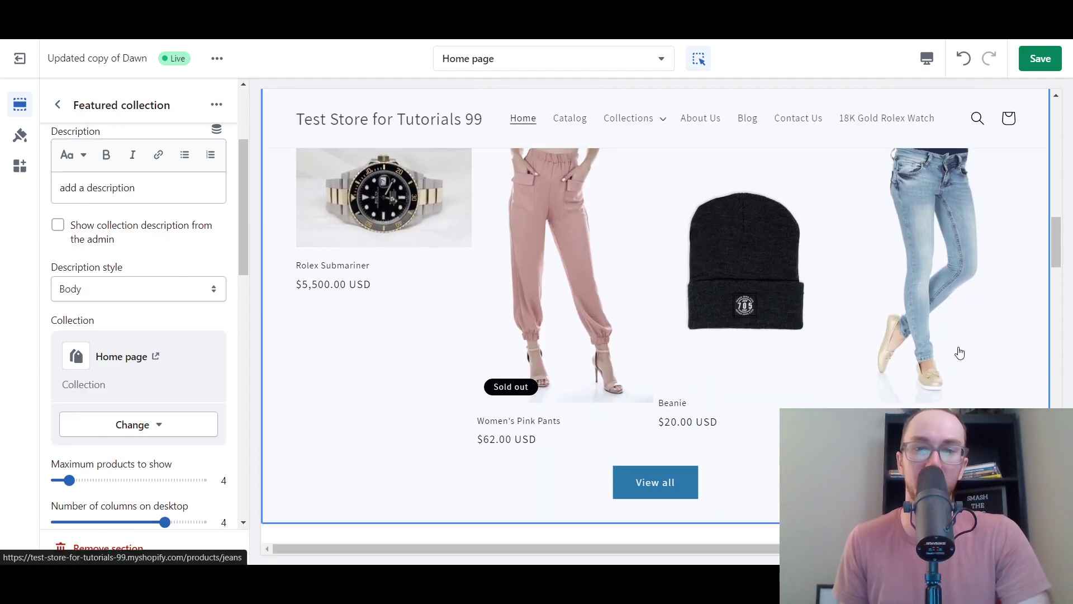
{"action": "scroll", "coordinate": [420, 464], "scroll_direction": "up", "scroll_amount": 3}
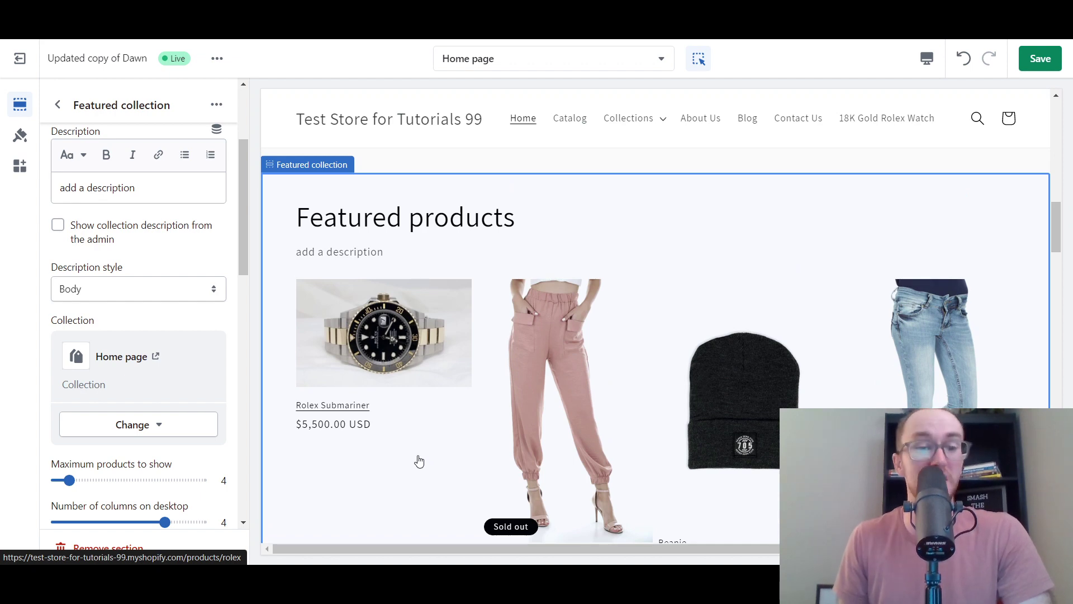
{"action": "scroll", "coordinate": [419, 461], "scroll_direction": "down", "scroll_amount": 3}
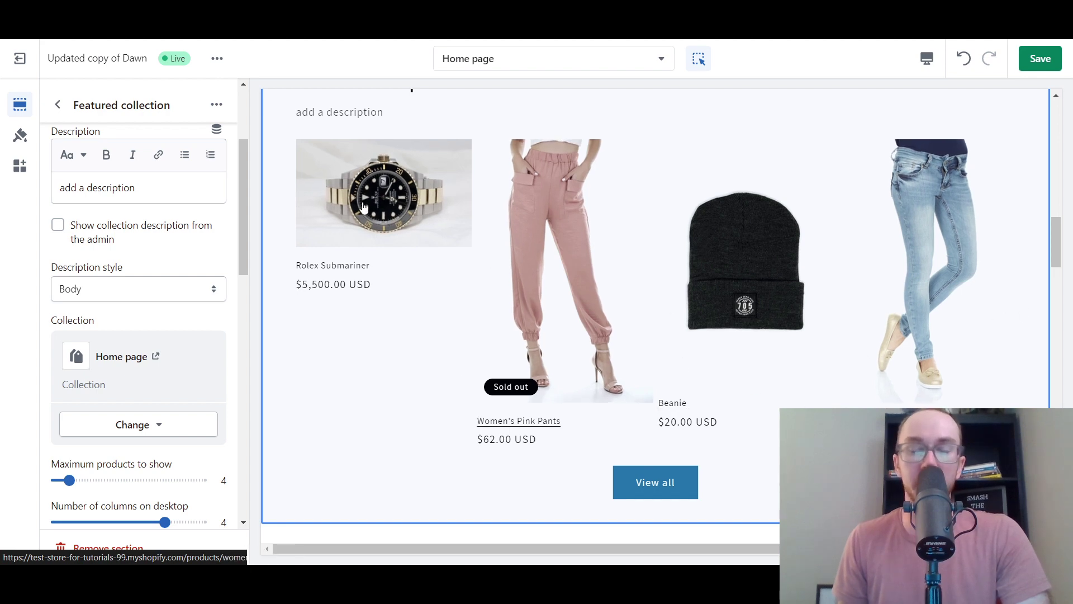
{"action": "left_click_drag", "start_coordinate": [244, 236], "coordinate": [246, 274]}
{"action": "scroll", "coordinate": [395, 369], "scroll_direction": "up", "scroll_amount": 6}
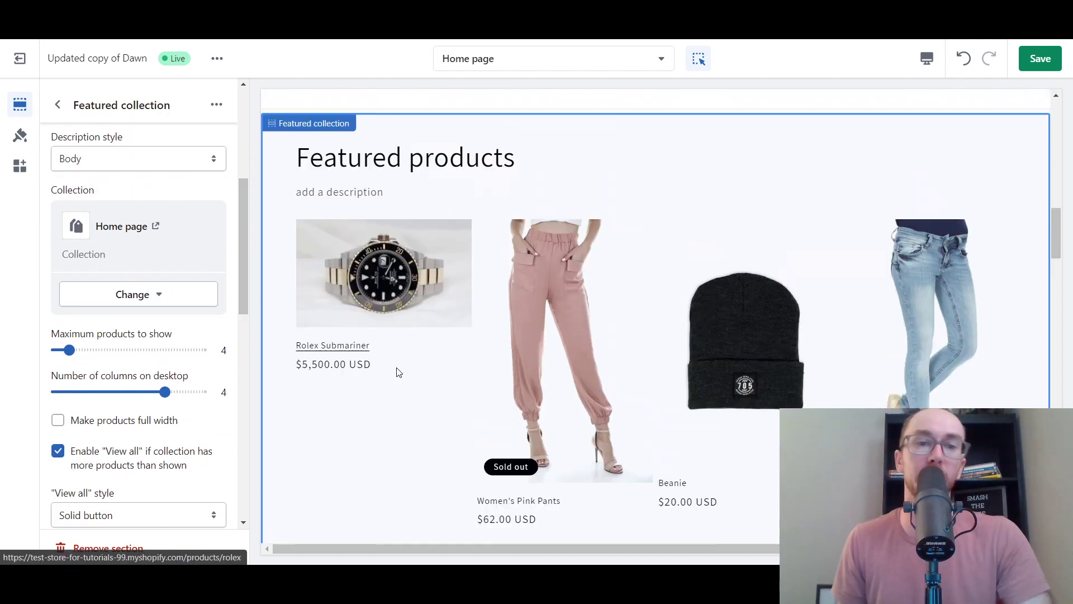
{"action": "scroll", "coordinate": [395, 368], "scroll_direction": "up", "scroll_amount": 5}
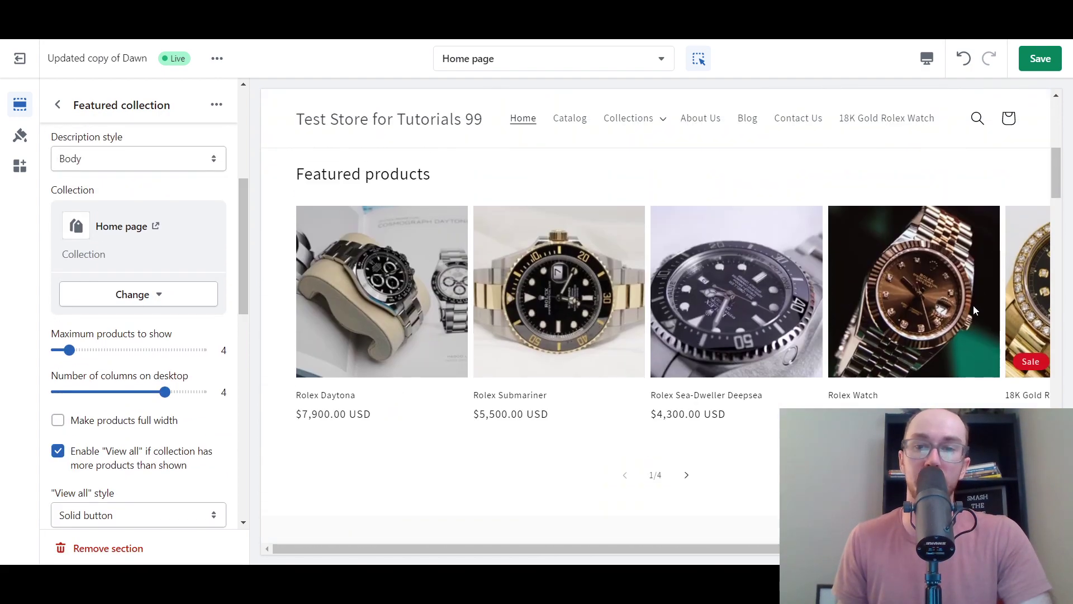
{"action": "scroll", "coordinate": [594, 394], "scroll_direction": "down", "scroll_amount": 12}
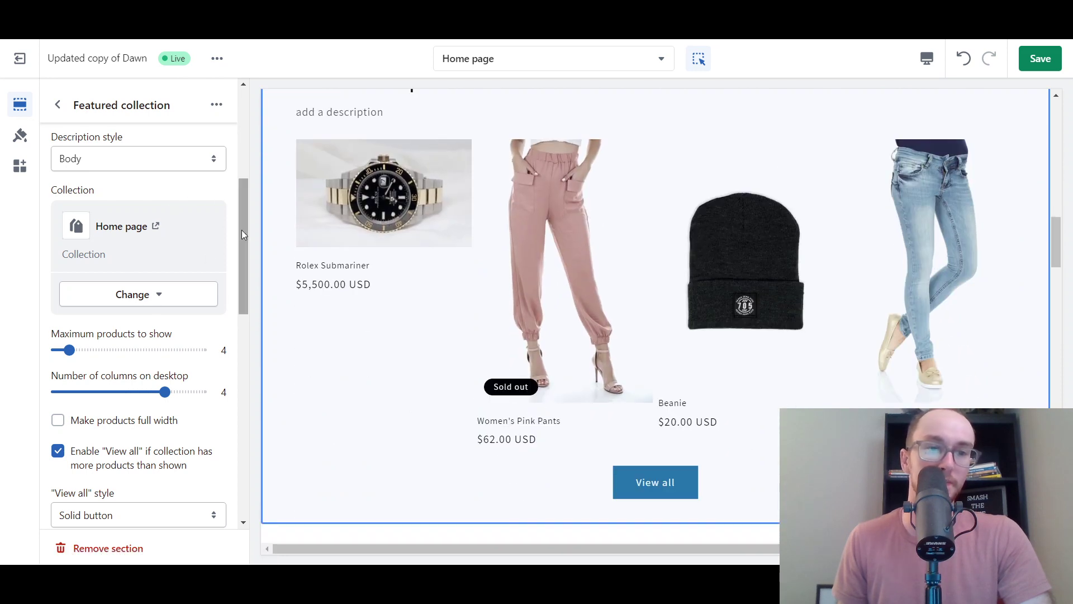
{"action": "mouse_move", "coordinate": [241, 229]}
{"action": "left_mouse_down"}
{"action": "mouse_move", "coordinate": [243, 238]}
{"action": "mouse_move", "coordinate": [243, 229]}
{"action": "left_mouse_up"}
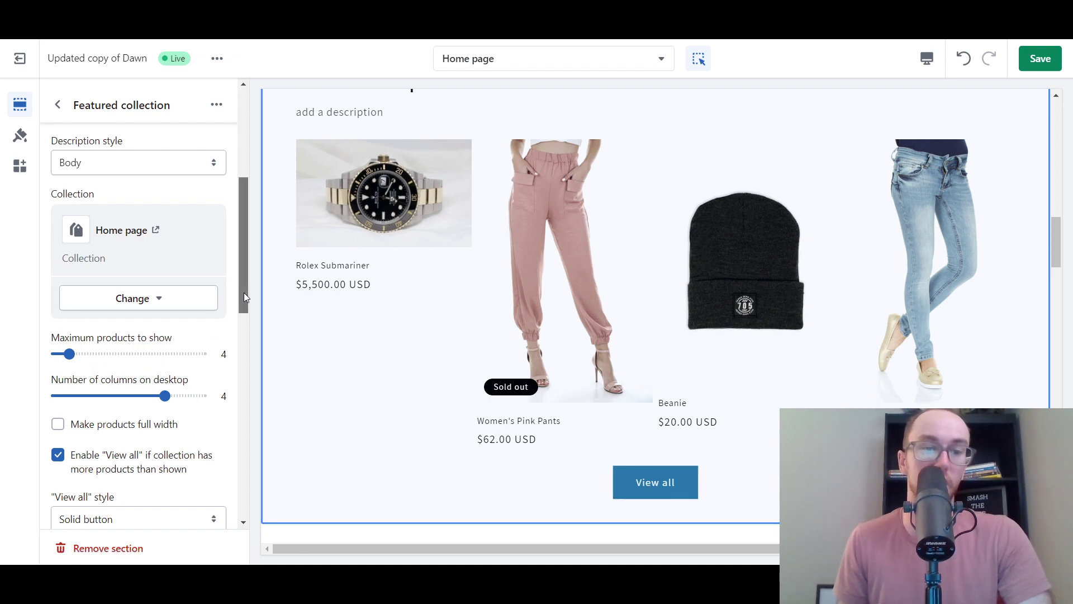
Step: Turn off the "View all" option for collections that have more products than shown
{"action": "left_click_drag", "start_coordinate": [244, 293], "coordinate": [243, 320]}
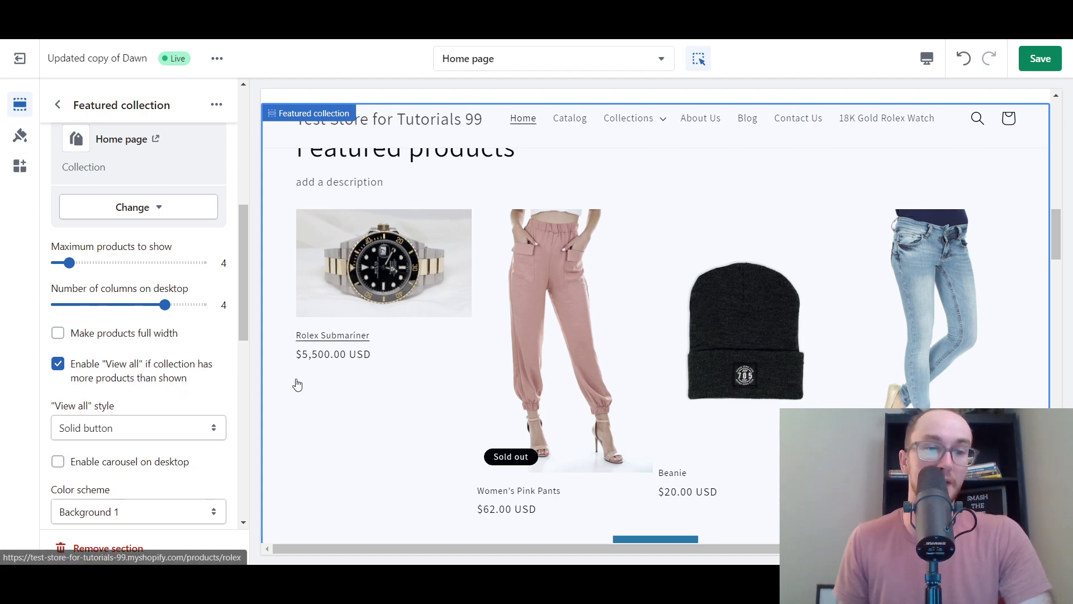
{"action": "scroll", "coordinate": [310, 380], "scroll_direction": "down", "scroll_amount": 3}
{"action": "left_click", "coordinate": [154, 373]}
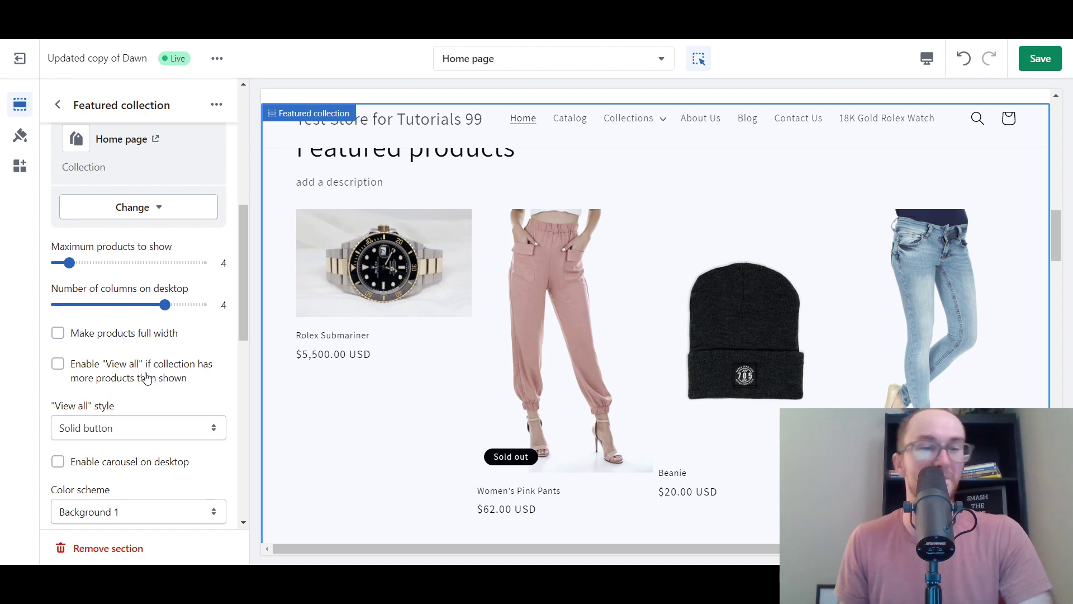
Step: View the "View all" style options without changing them, and enable the carousel on desktop for the section
{"action": "left_click_drag", "start_coordinate": [242, 334], "coordinate": [240, 345]}
{"action": "left_click", "coordinate": [161, 342]}
{"action": "left_click", "coordinate": [151, 388]}
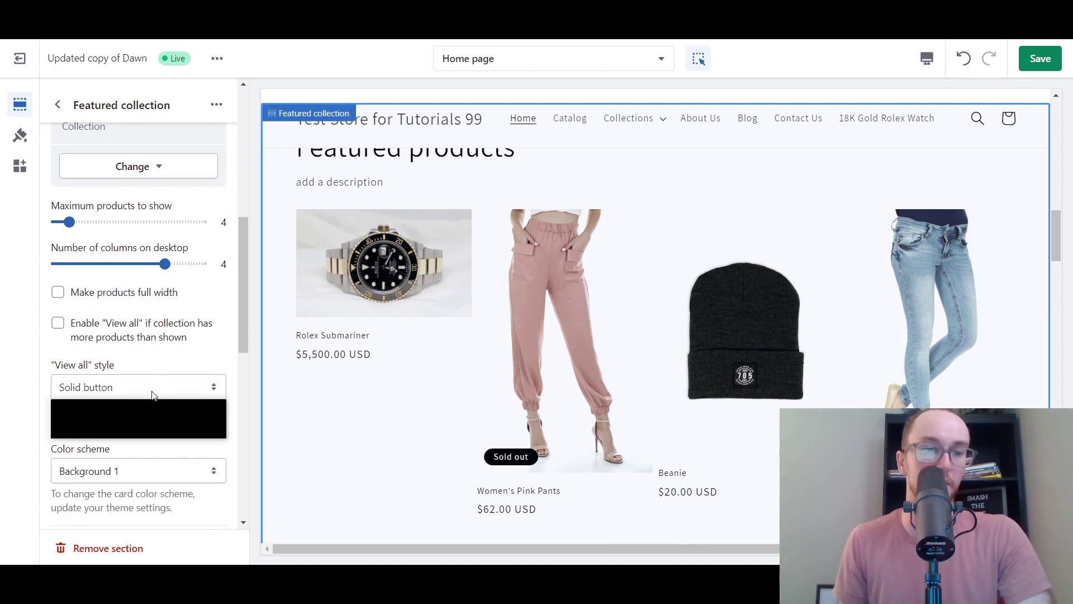
{"action": "left_click", "coordinate": [160, 385]}
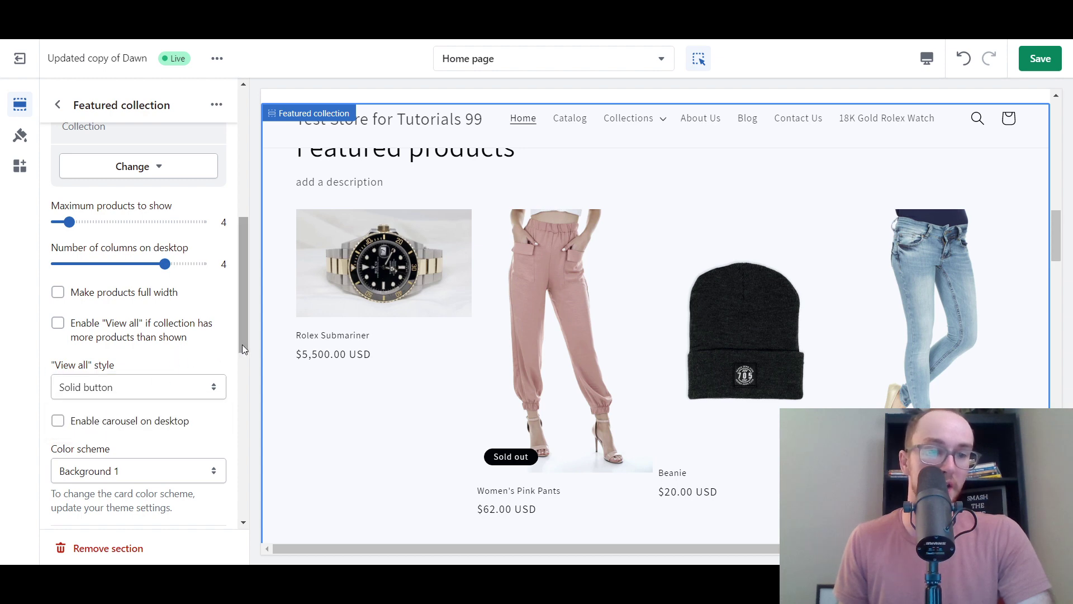
{"action": "left_click_drag", "start_coordinate": [243, 344], "coordinate": [243, 364]}
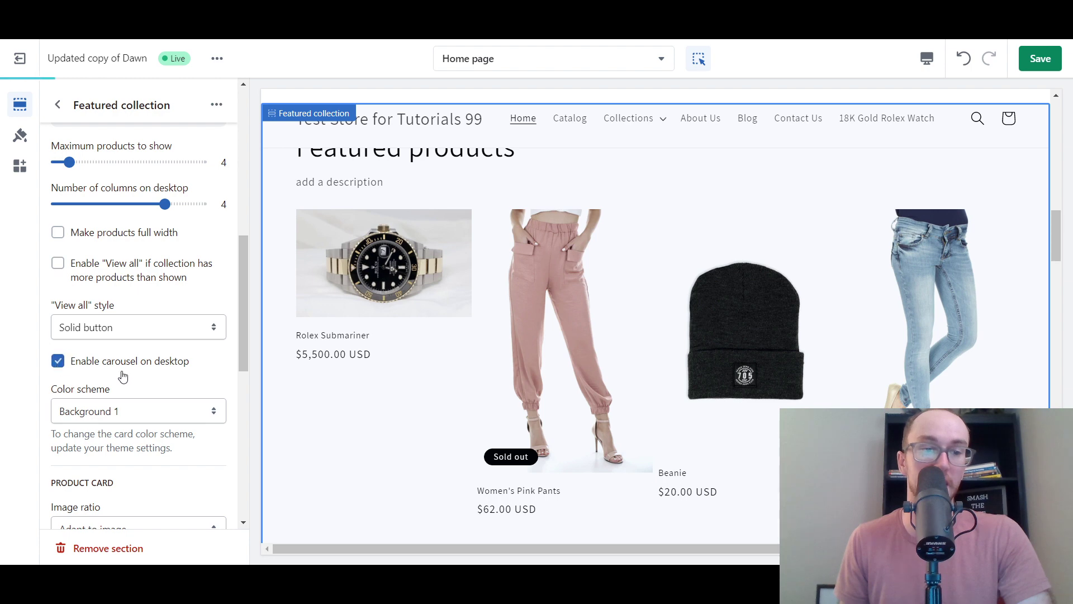
Step: Set the Featured collection's maximum products to show to 9 and advance the carousel in the preview
{"action": "scroll", "coordinate": [480, 373], "scroll_direction": "down", "scroll_amount": 3}
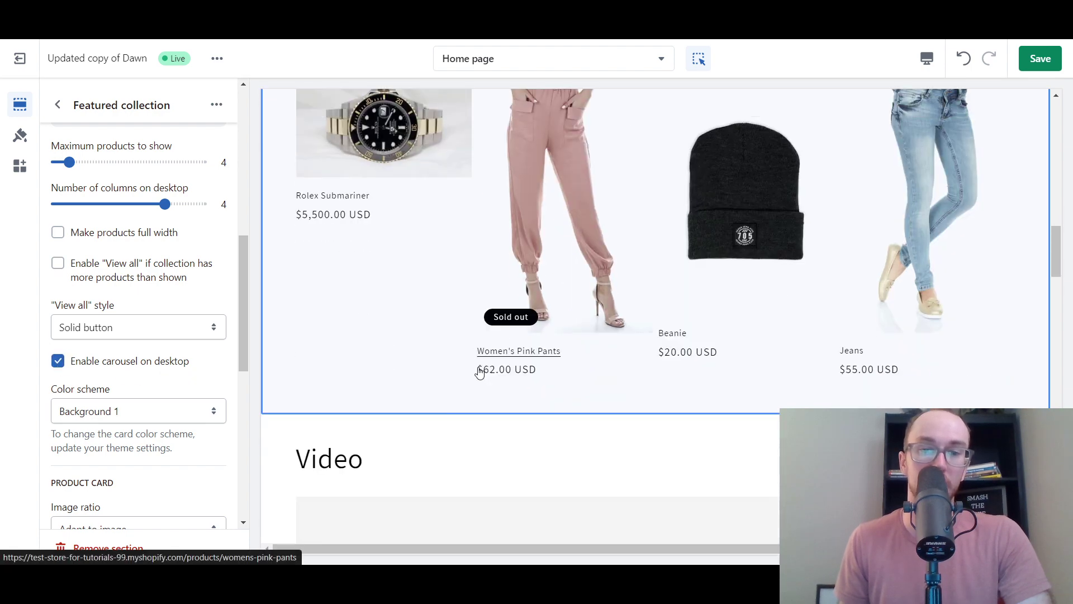
{"action": "scroll", "coordinate": [441, 400], "scroll_direction": "up", "scroll_amount": 1}
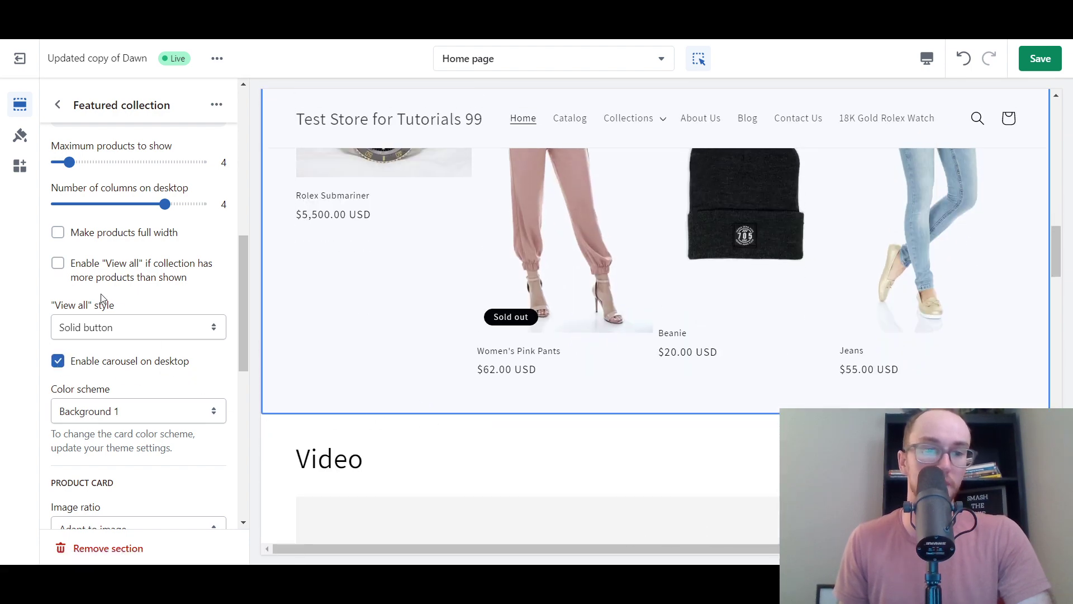
{"action": "left_click_drag", "start_coordinate": [246, 303], "coordinate": [244, 291]}
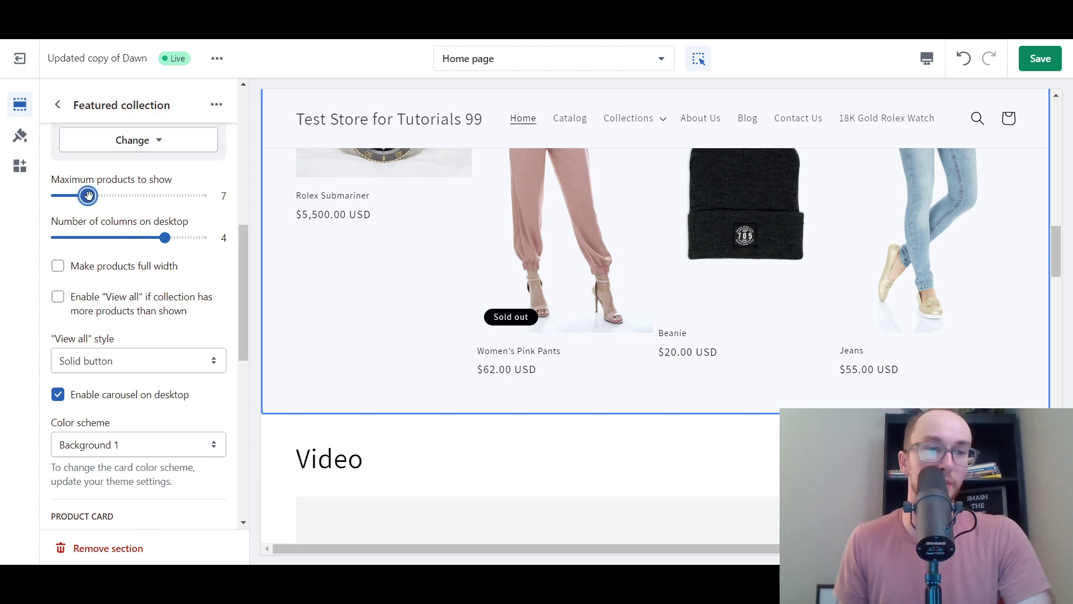
{"action": "left_click_drag", "start_coordinate": [108, 193], "coordinate": [100, 193]}
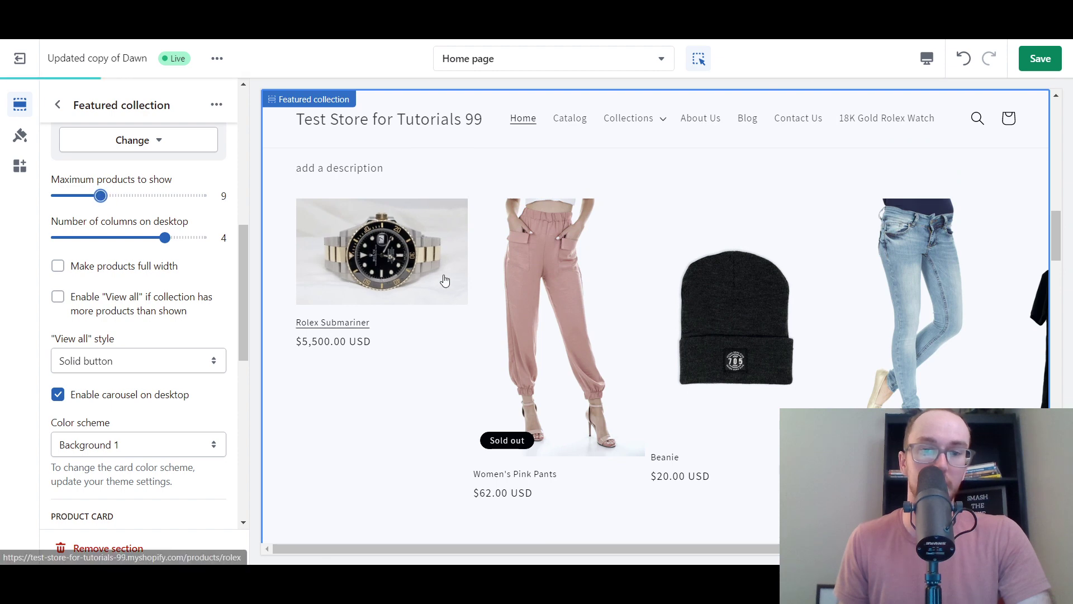
{"action": "scroll", "coordinate": [443, 283], "scroll_direction": "down", "scroll_amount": 2}
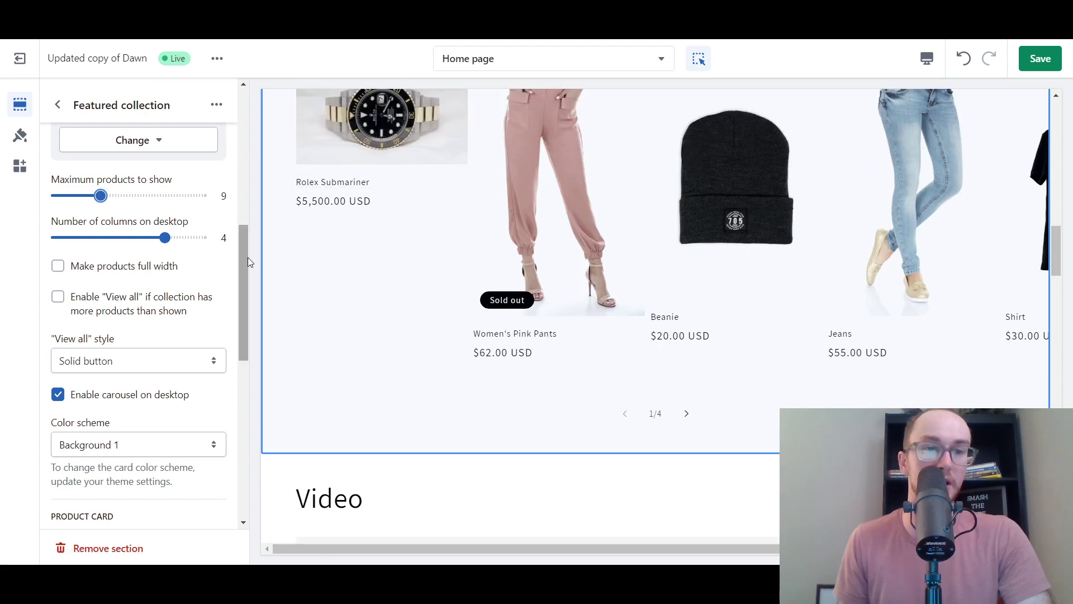
{"action": "left_click", "coordinate": [687, 415]}
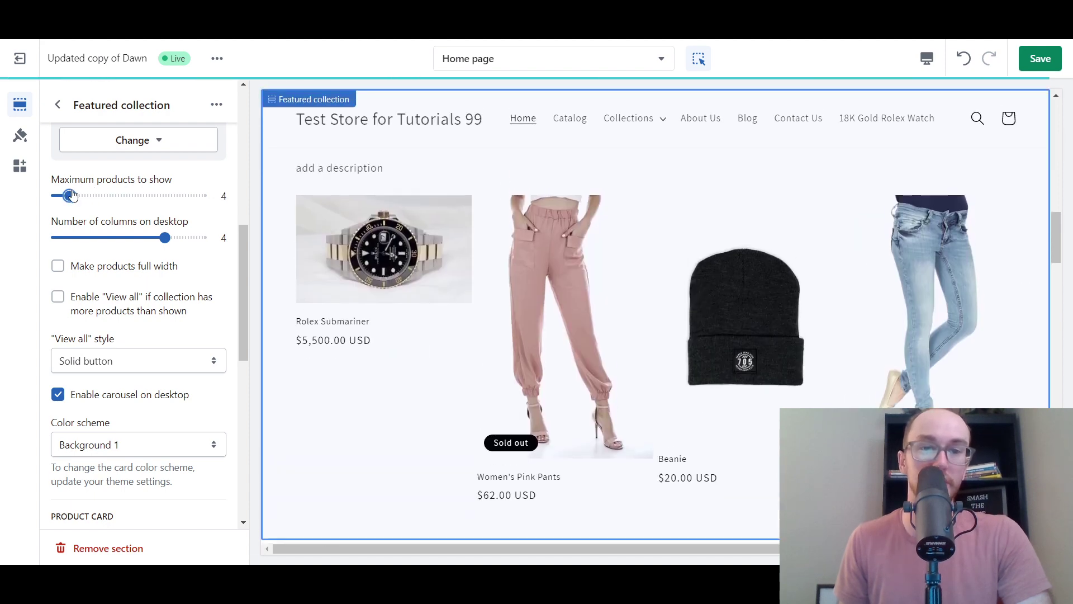
Step: Locate the Featured products section in the preview and raise its maximum products to show to 25
{"action": "scroll", "coordinate": [488, 460], "scroll_direction": "down", "scroll_amount": 15}
{"action": "scroll", "coordinate": [715, 291], "scroll_direction": "up", "scroll_amount": 4}
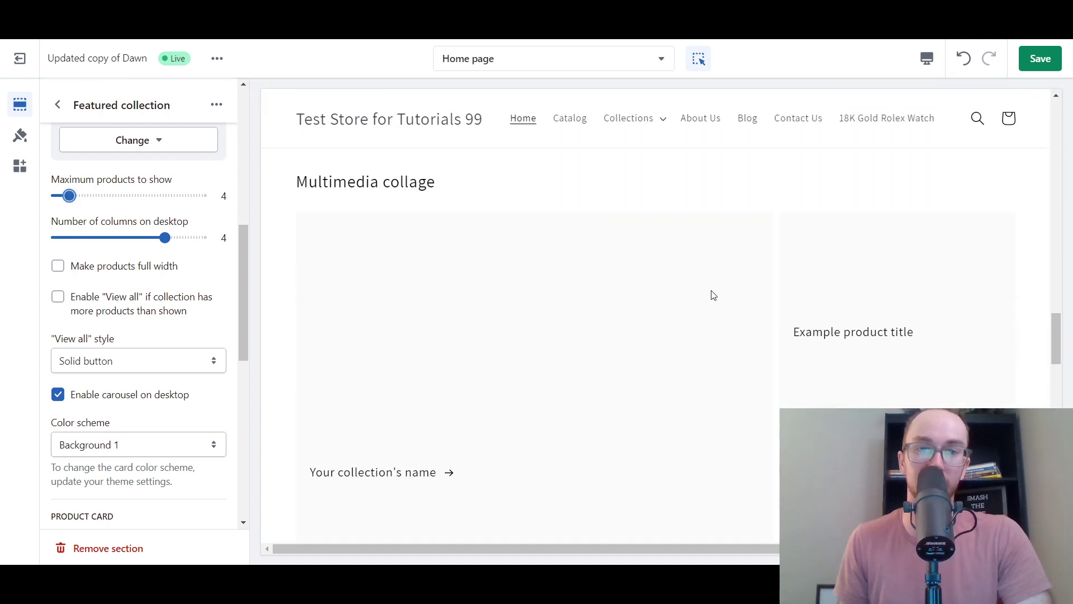
{"action": "left_click_drag", "start_coordinate": [1062, 326], "coordinate": [1062, 242]}
{"action": "scroll", "coordinate": [1061, 241], "scroll_direction": "down", "scroll_amount": 1}
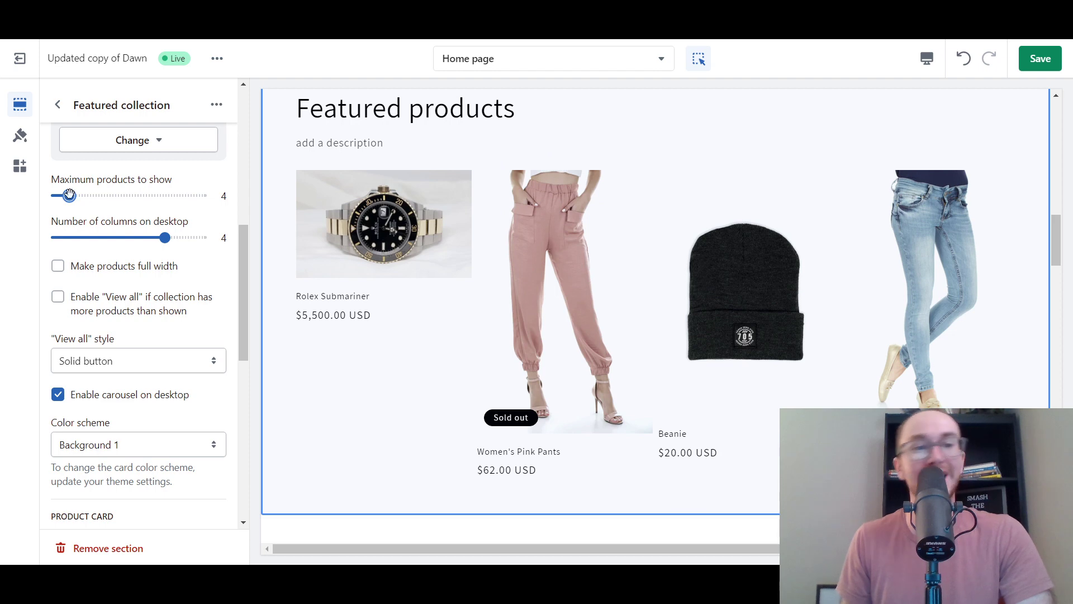
{"action": "left_click_drag", "start_coordinate": [70, 195], "coordinate": [81, 194]}
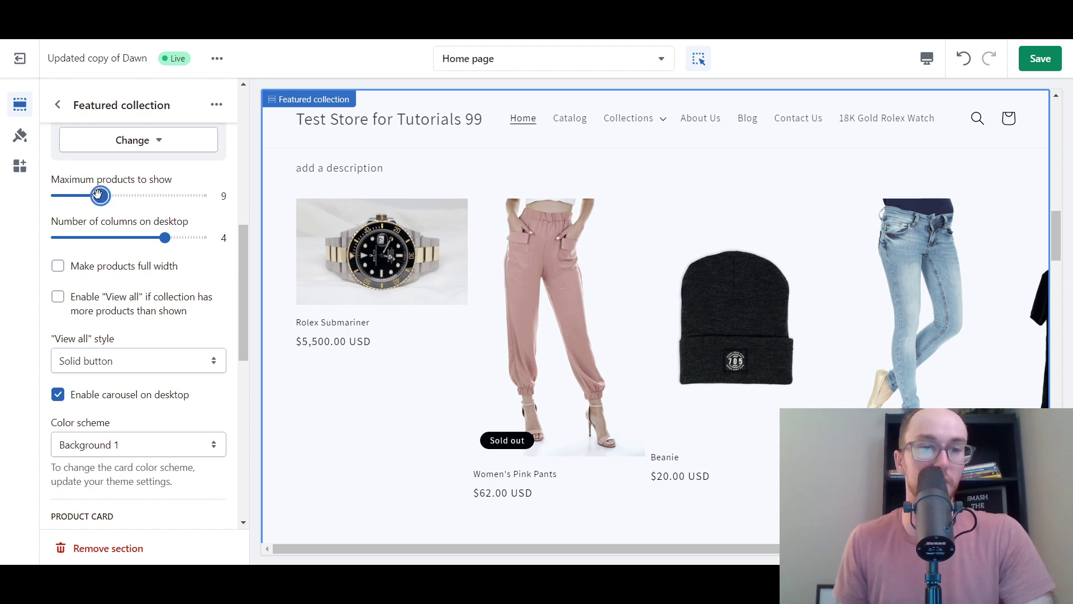
{"action": "left_click_drag", "start_coordinate": [98, 193], "coordinate": [227, 181]}
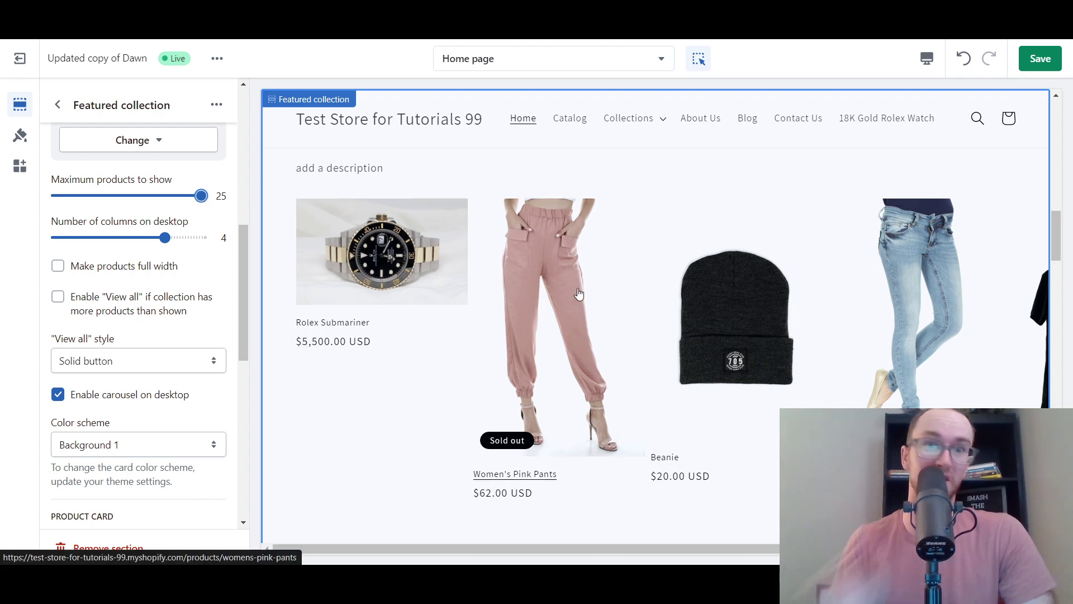
Step: Page through the Featured products carousel in the preview to its last slide and back to the first
{"action": "scroll", "coordinate": [577, 297], "scroll_direction": "down", "scroll_amount": 1}
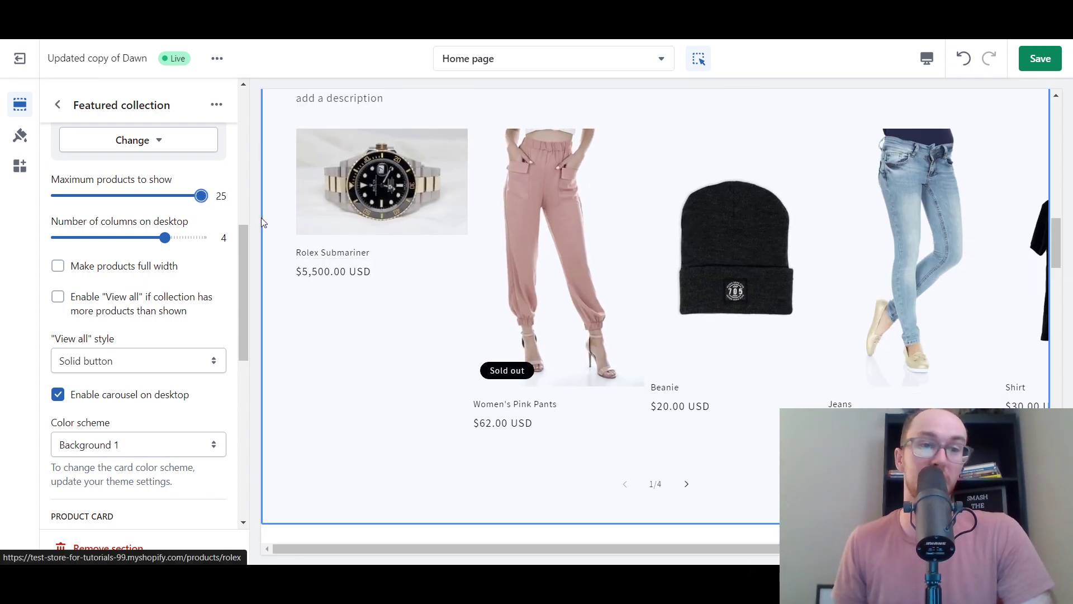
{"action": "left_click", "coordinate": [687, 484]}
{"action": "left_click", "coordinate": [687, 485]}
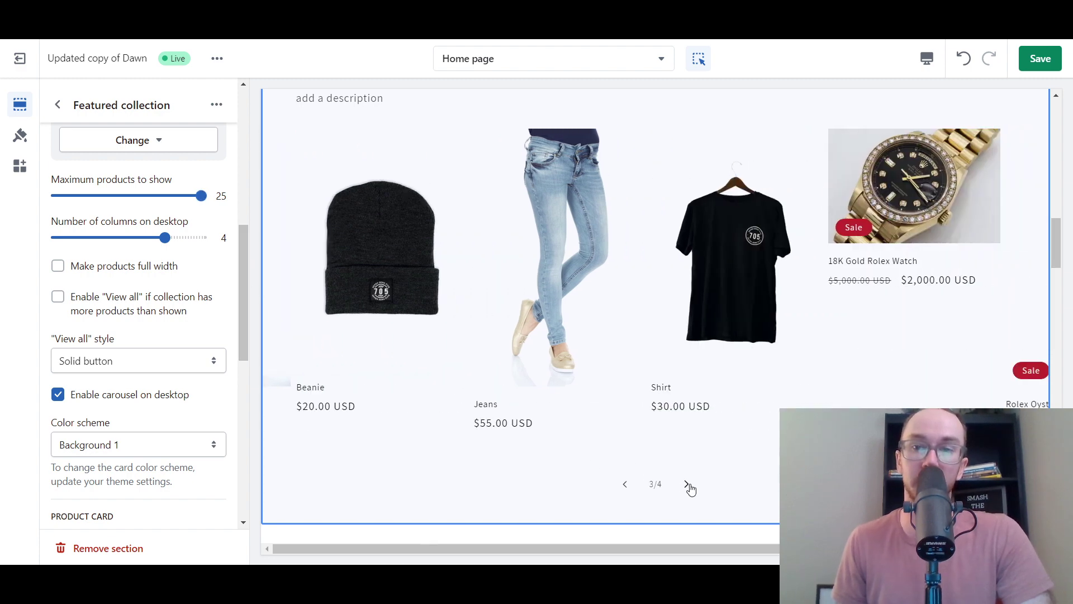
{"action": "left_click", "coordinate": [689, 487]}
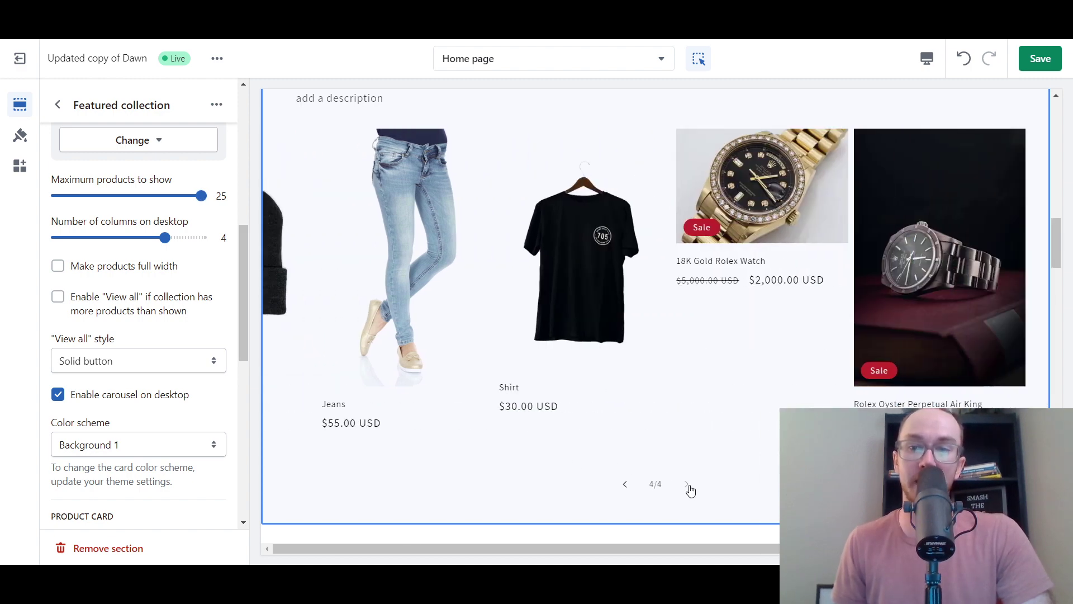
{"action": "left_click", "coordinate": [625, 486]}
{"action": "left_click", "coordinate": [626, 485]}
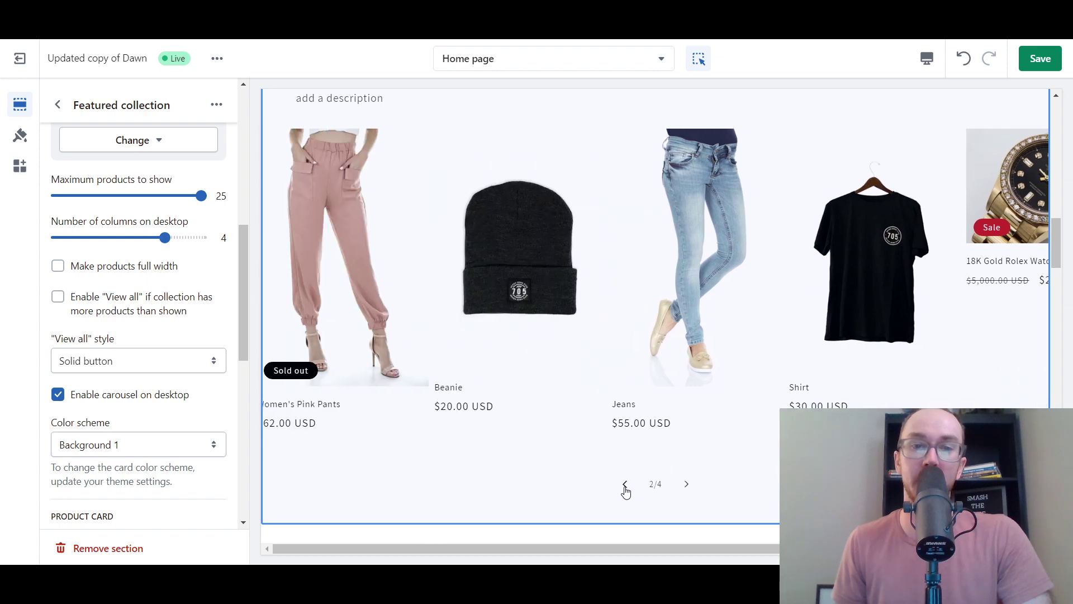
{"action": "left_click", "coordinate": [626, 485]}
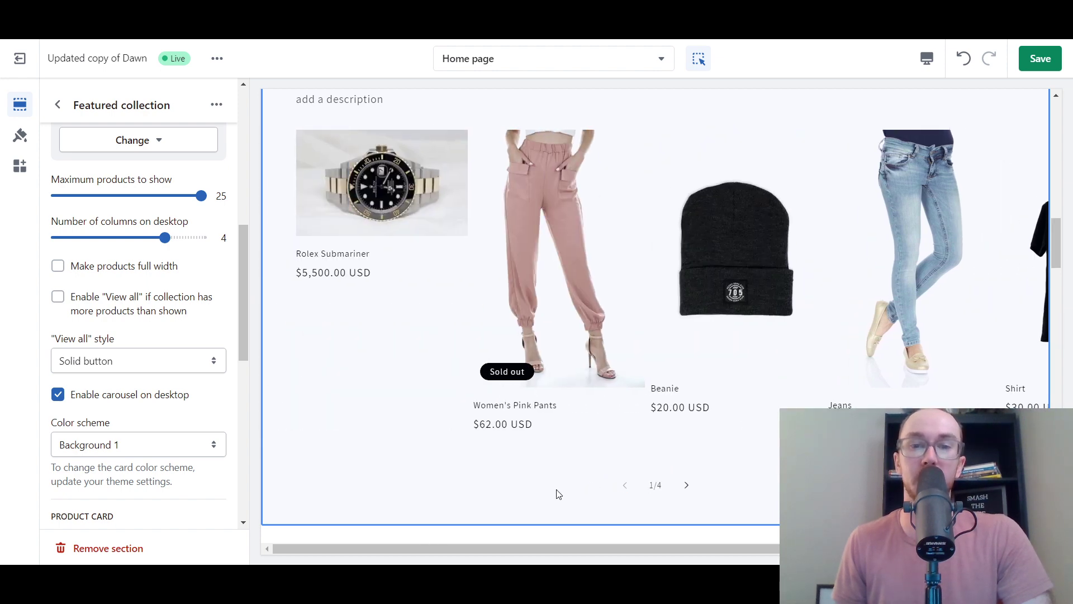
{"action": "scroll", "coordinate": [556, 494], "scroll_direction": "up", "scroll_amount": 1}
{"action": "scroll", "coordinate": [557, 496], "scroll_direction": "down", "scroll_amount": 1}
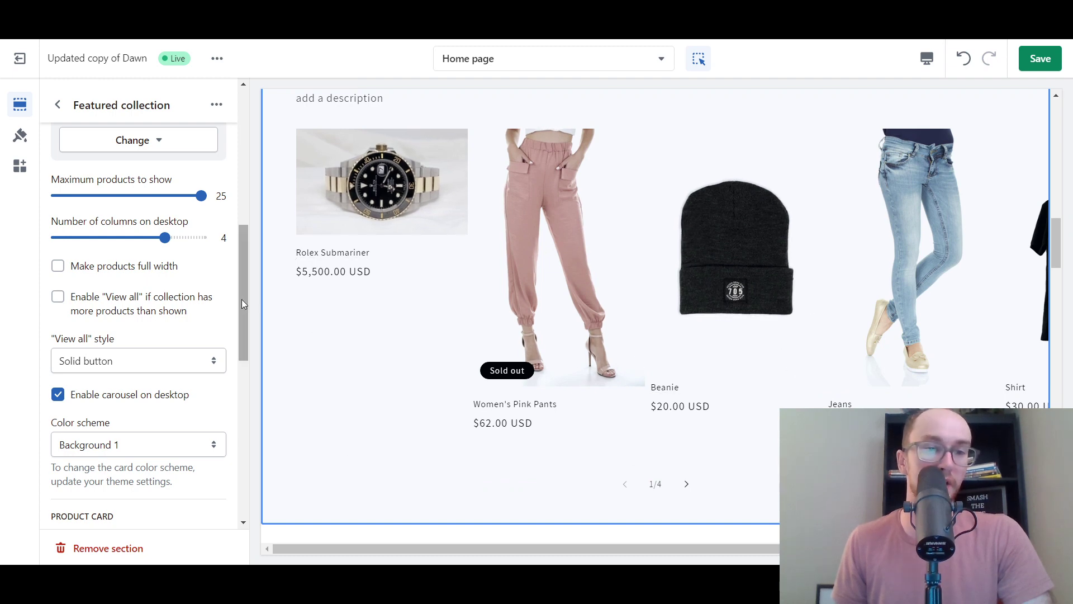
Step: Set the maximum products to show in the Featured collection section to 10
{"action": "left_click_drag", "start_coordinate": [242, 300], "coordinate": [242, 302]}
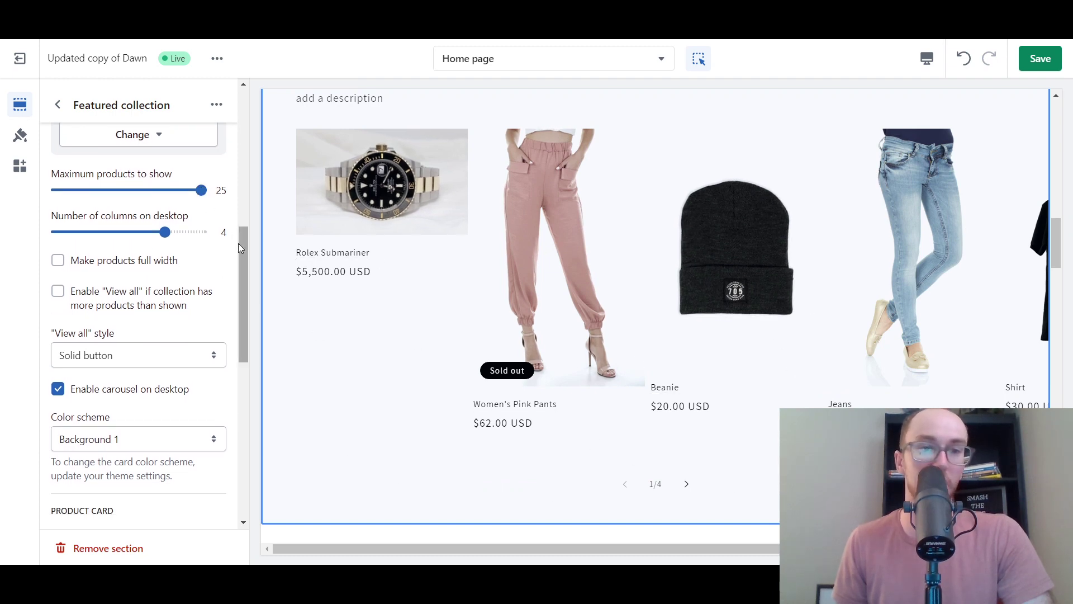
{"action": "left_click_drag", "start_coordinate": [240, 264], "coordinate": [242, 254]}
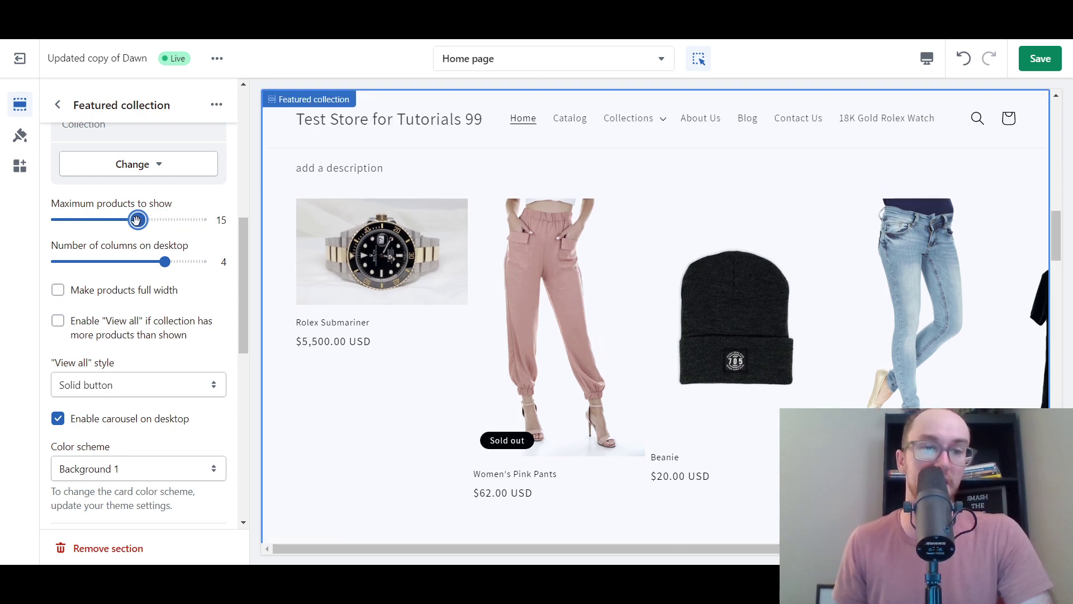
{"action": "left_click_drag", "start_coordinate": [118, 220], "coordinate": [111, 220]}
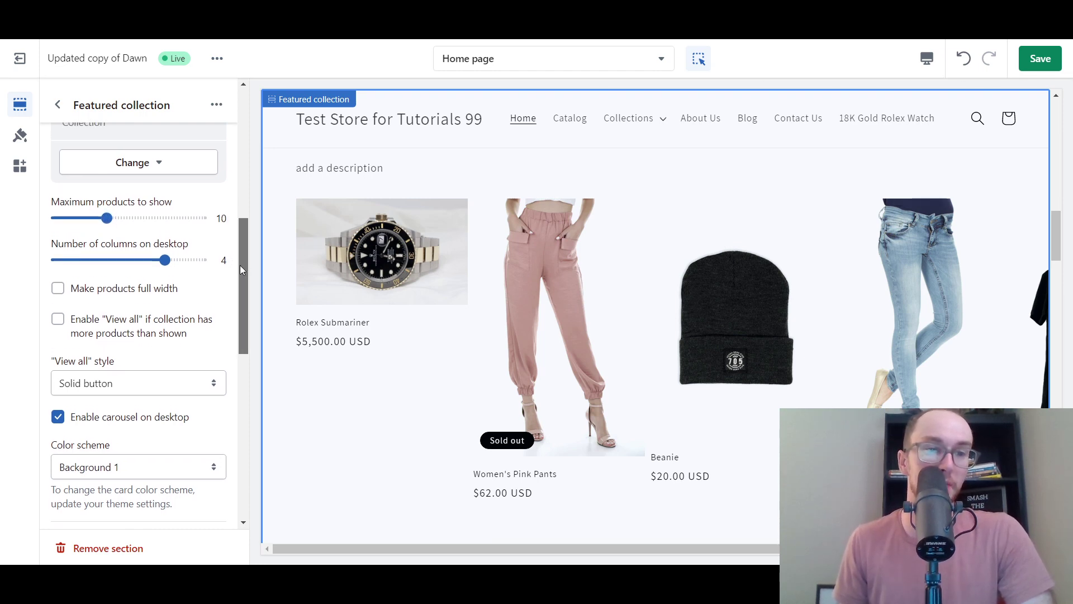
Step: Set the Featured collection's number of columns on desktop to 5 and save the theme changes
{"action": "scroll", "coordinate": [344, 380], "scroll_direction": "down", "scroll_amount": 2}
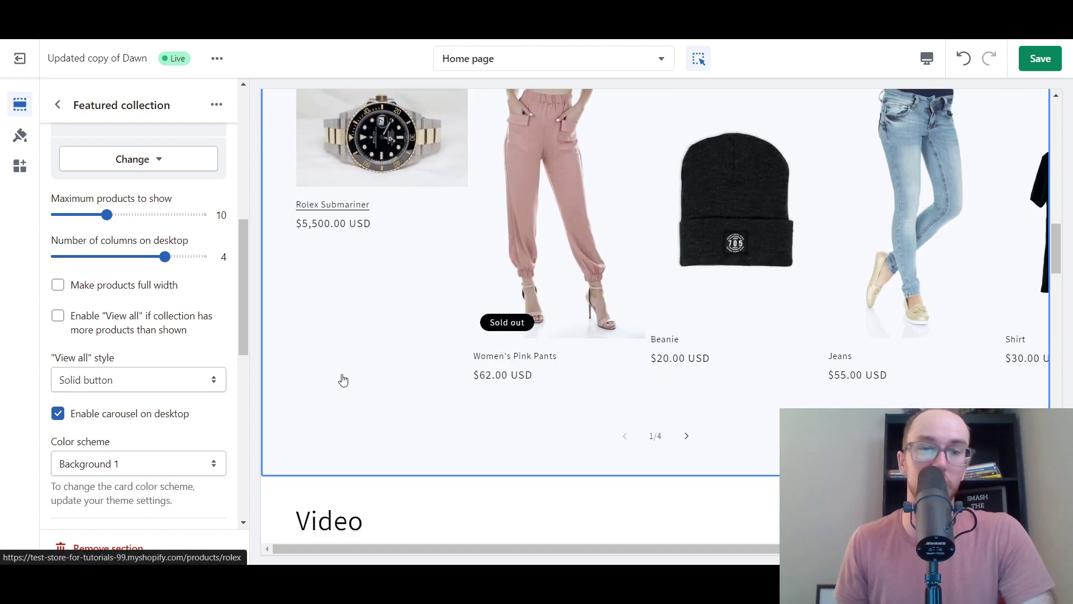
{"action": "scroll", "coordinate": [333, 378], "scroll_direction": "up", "scroll_amount": 1}
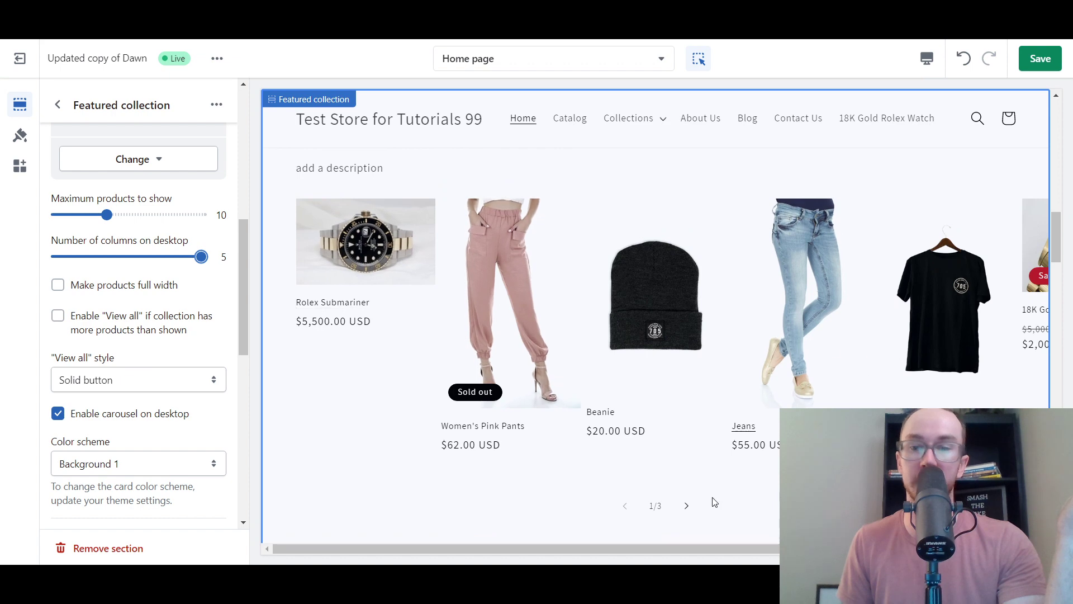
{"action": "left_click", "coordinate": [1041, 58]}
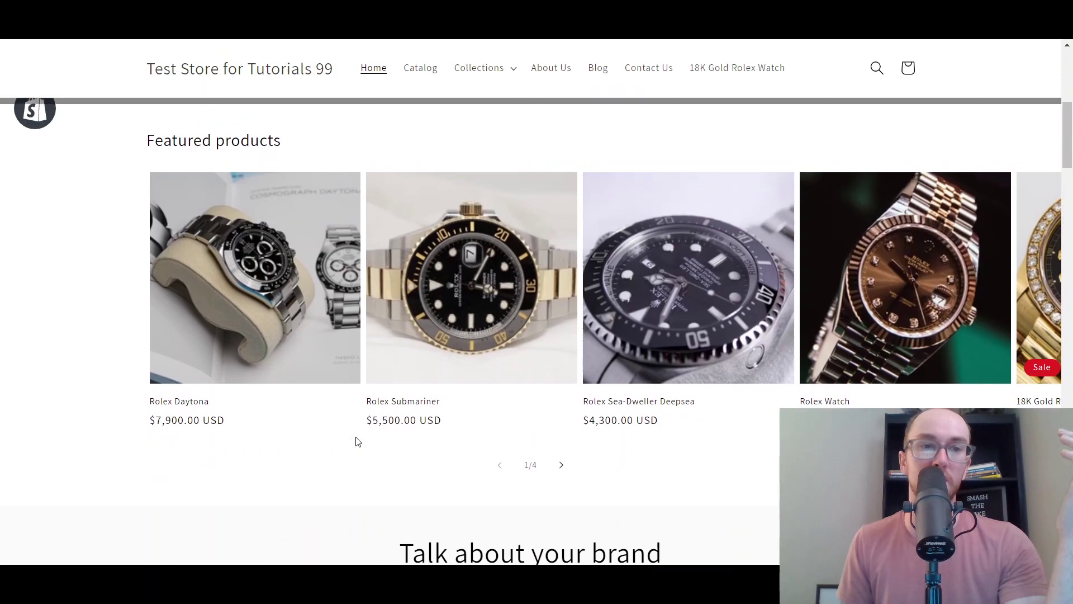
Step: Switch to the live storefront, advance the existing watch carousel and compare it with the new Featured products carousel
{"action": "left_click", "coordinate": [562, 466]}
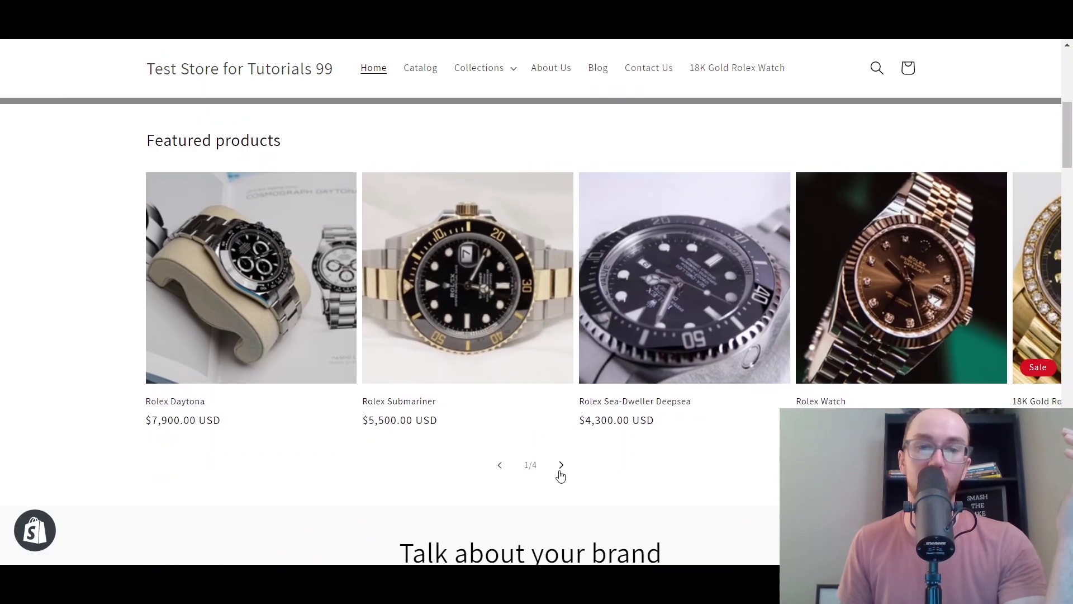
{"action": "scroll", "coordinate": [686, 457], "scroll_direction": "down", "scroll_amount": 3}
{"action": "scroll", "coordinate": [682, 454], "scroll_direction": "down", "scroll_amount": 5}
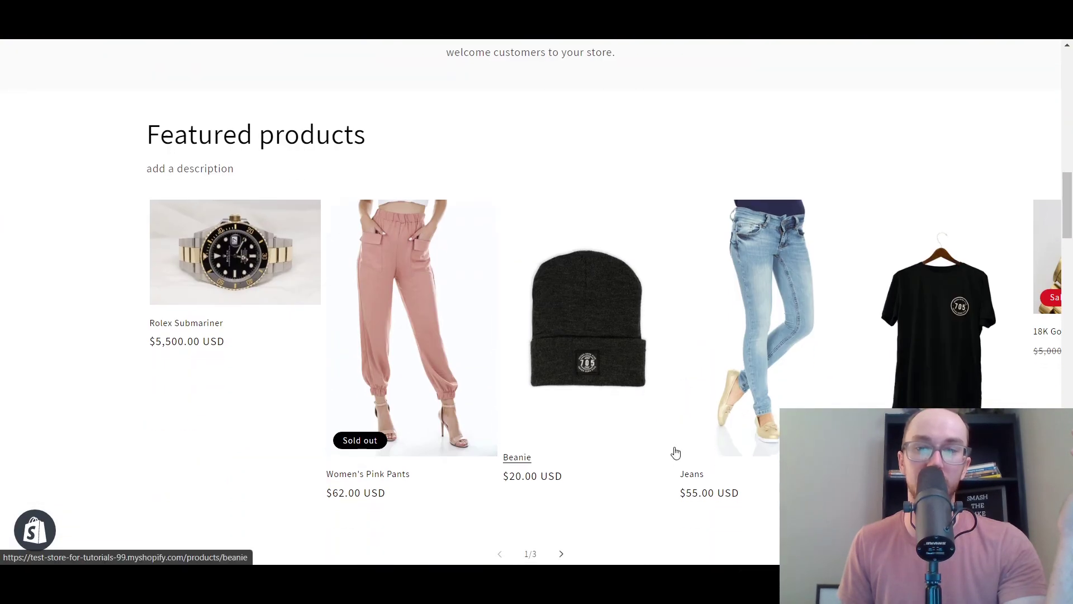
{"action": "scroll", "coordinate": [665, 467], "scroll_direction": "down", "scroll_amount": 1}
{"action": "scroll", "coordinate": [653, 482], "scroll_direction": "up", "scroll_amount": 9}
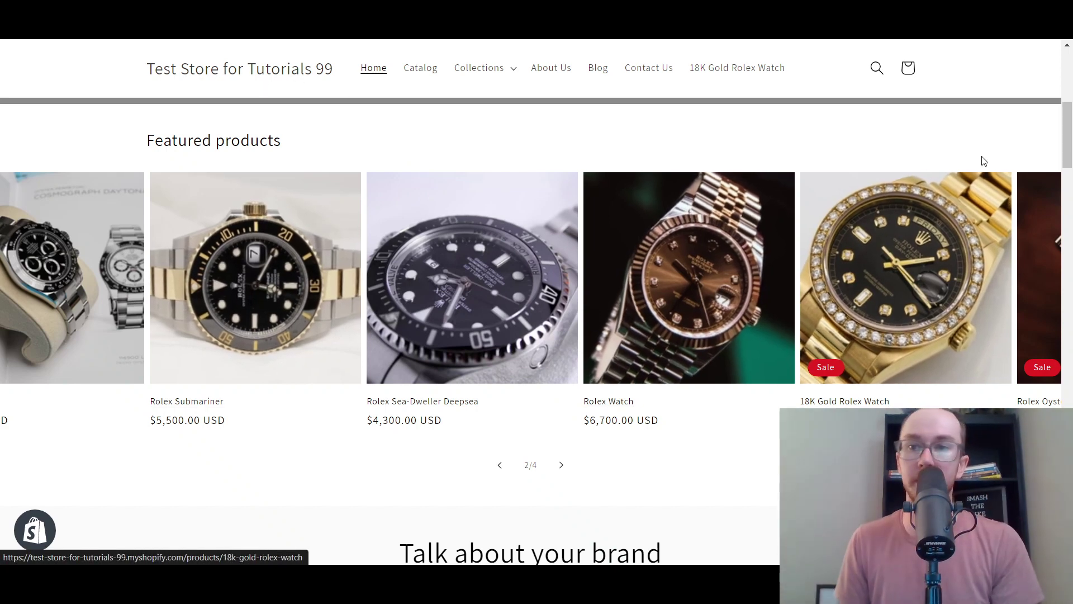
Step: Page forward and back through the new Featured products carousel on the live storefront
{"action": "left_click_drag", "start_coordinate": [1069, 129], "coordinate": [1069, 201]}
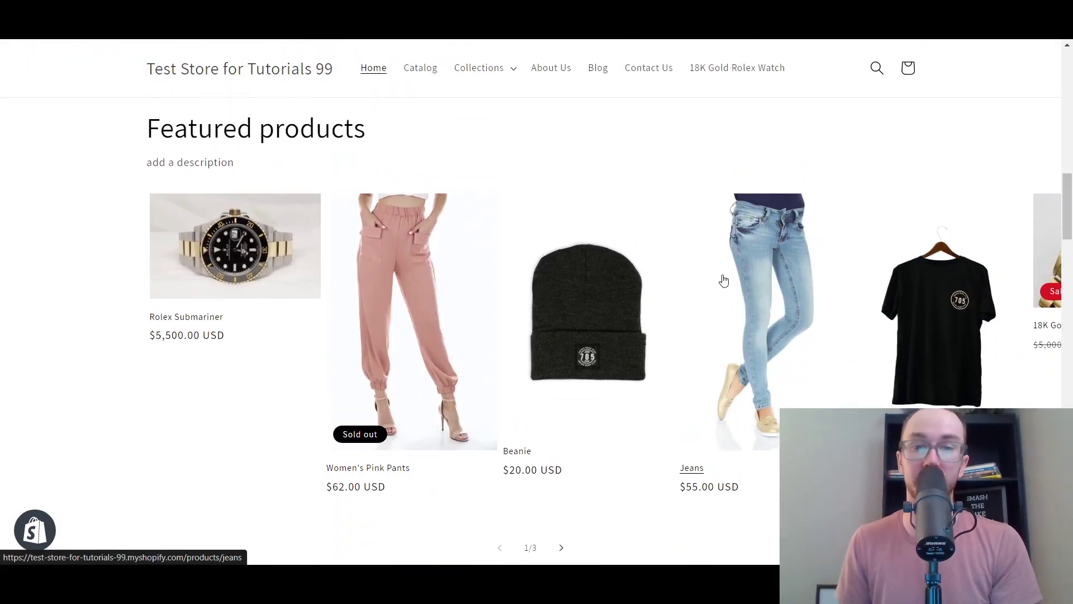
{"action": "left_click", "coordinate": [562, 549]}
{"action": "left_click", "coordinate": [562, 549]}
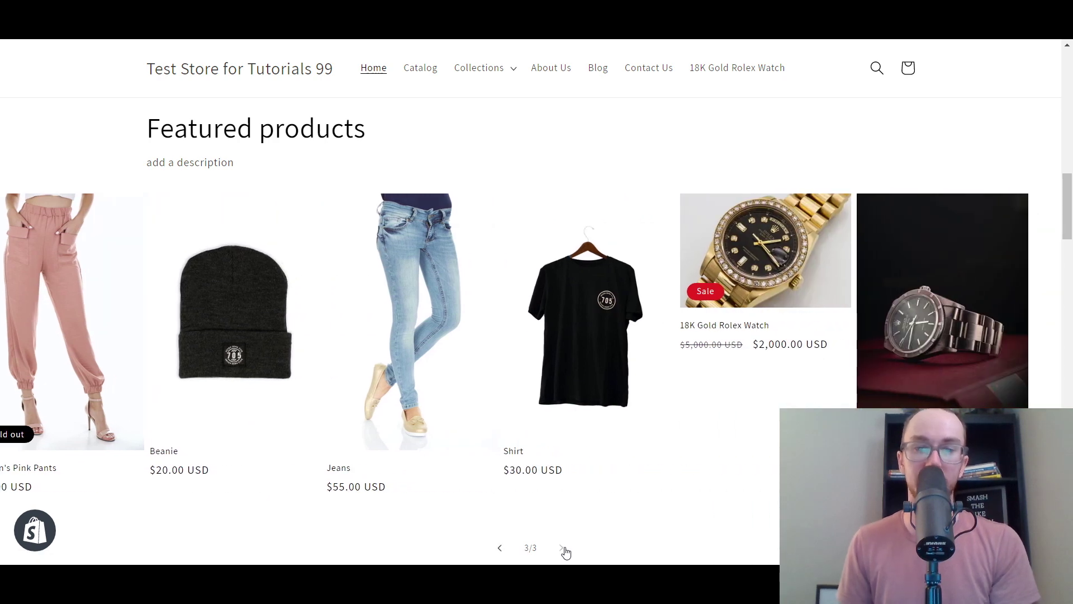
{"action": "scroll", "coordinate": [1067, 243], "scroll_direction": "down", "scroll_amount": 1}
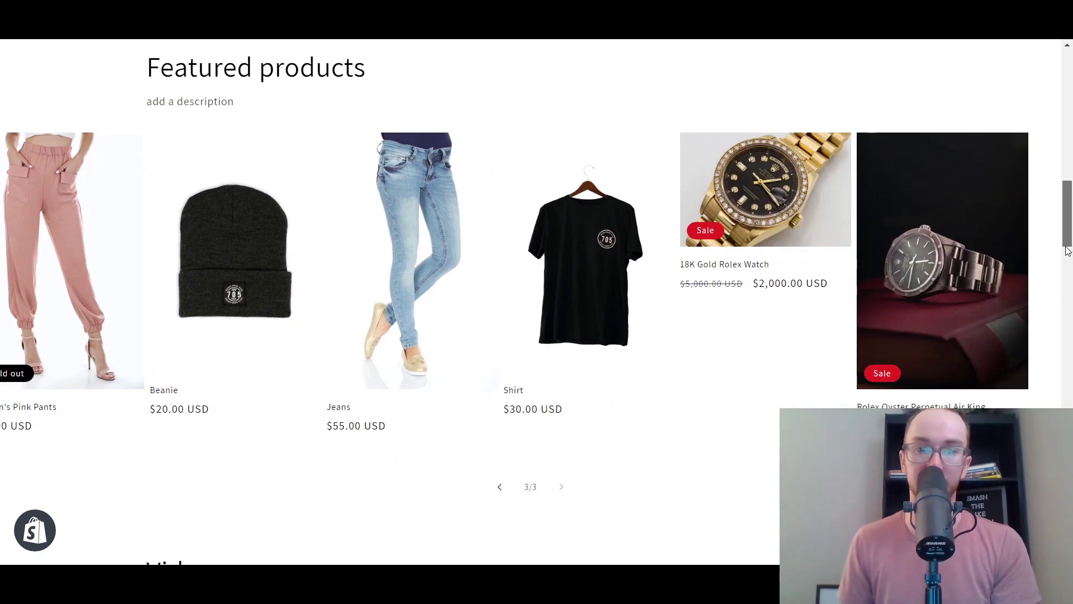
{"action": "left_click", "coordinate": [502, 488]}
{"action": "left_click", "coordinate": [503, 489]}
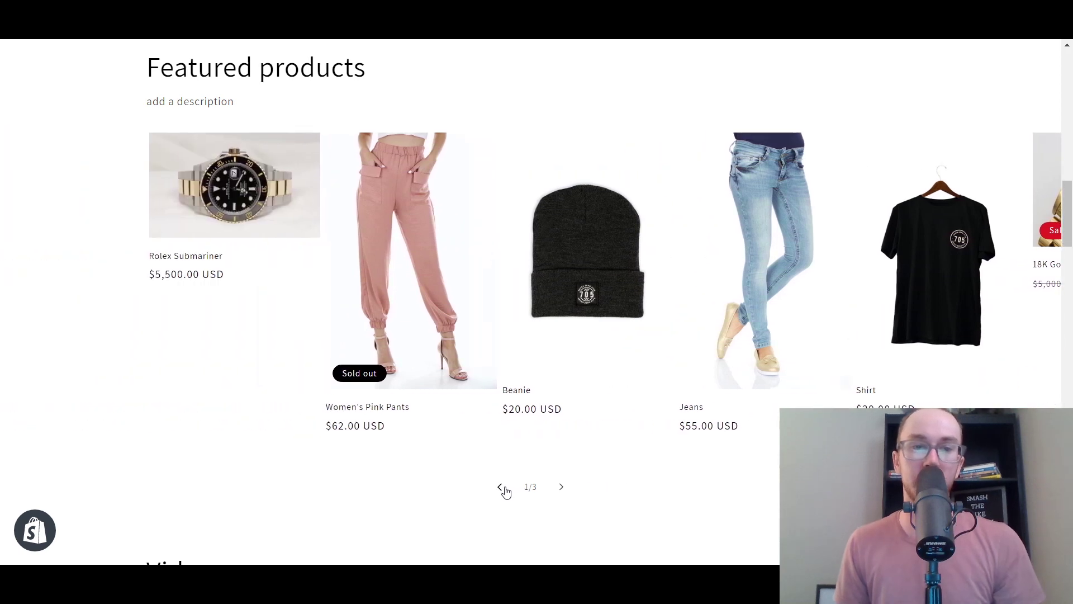
{"action": "left_click", "coordinate": [562, 488]}
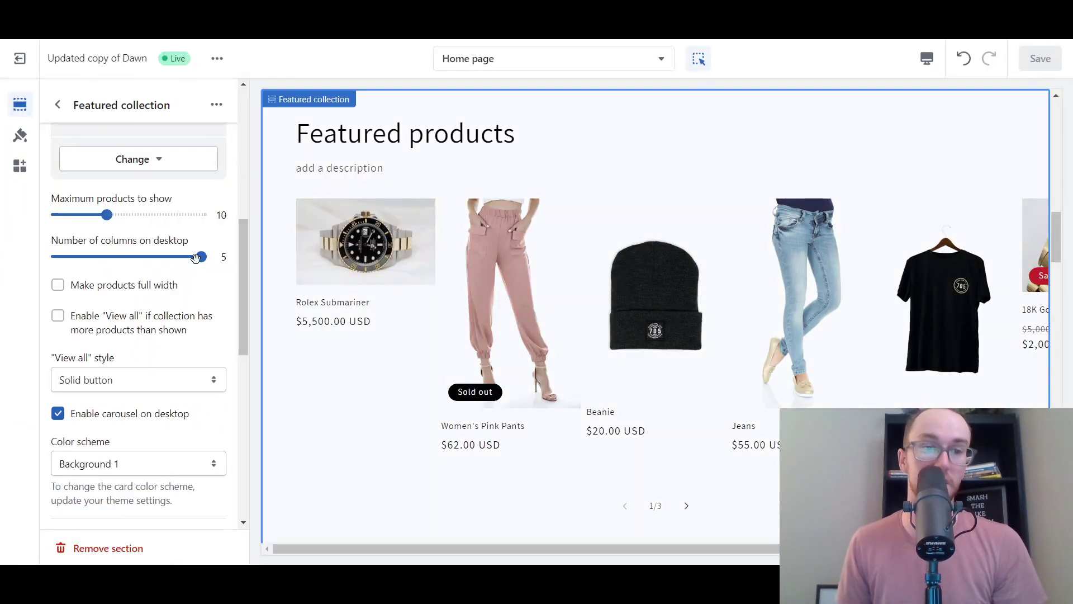
Step: Return to the theme editor, set the Featured collection's number of columns on desktop to 3 and save
{"action": "left_click_drag", "start_coordinate": [159, 258], "coordinate": [128, 258]}
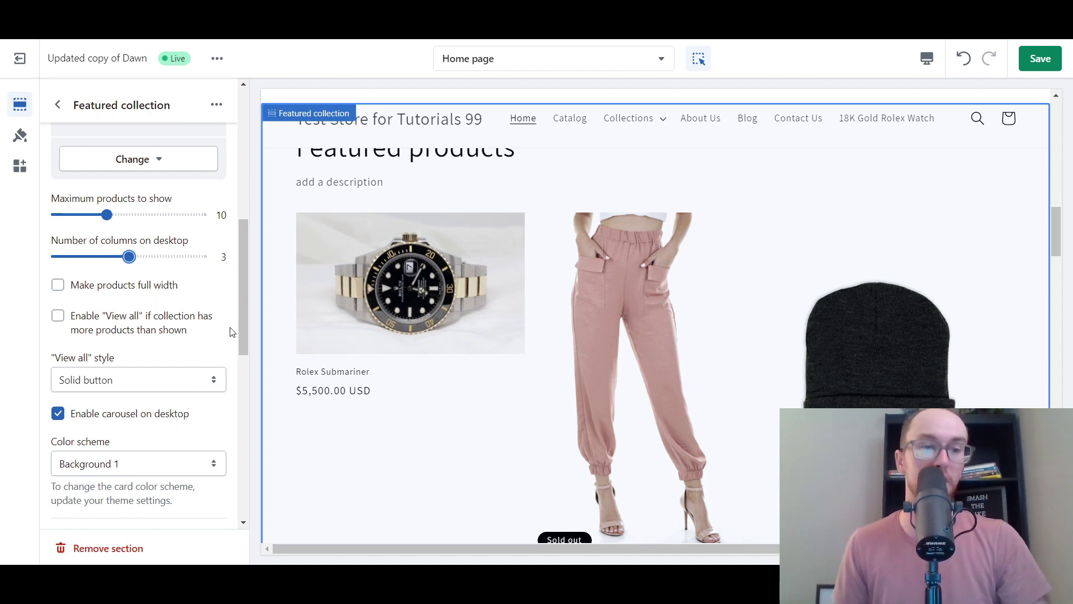
{"action": "mouse_move", "coordinate": [244, 329]}
{"action": "left_mouse_down"}
{"action": "mouse_move", "coordinate": [251, 412]}
{"action": "mouse_move", "coordinate": [253, 328]}
{"action": "left_mouse_up"}
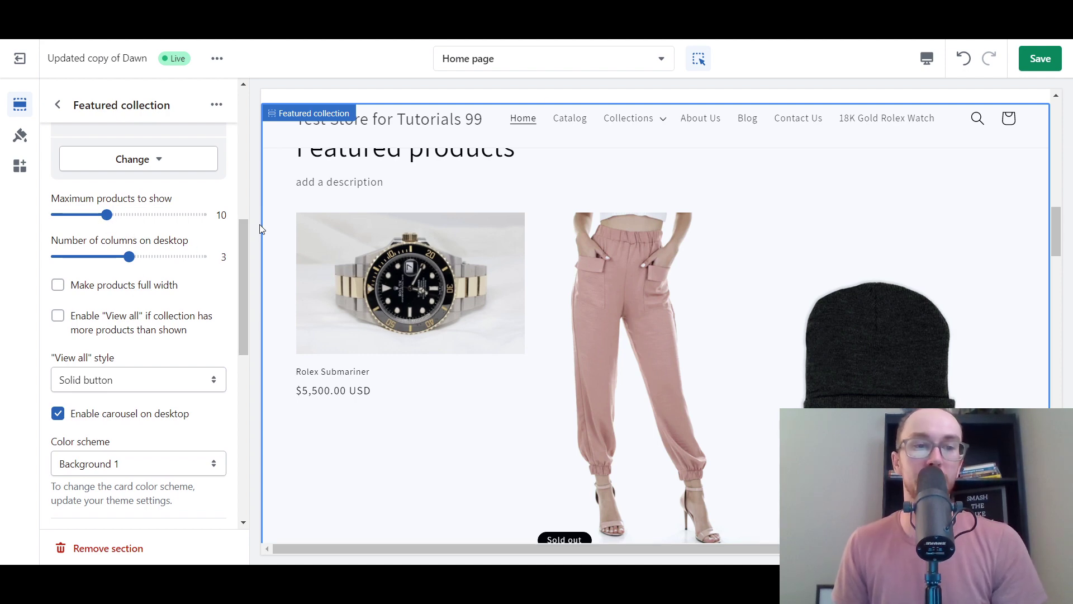
{"action": "left_click", "coordinate": [1045, 60]}
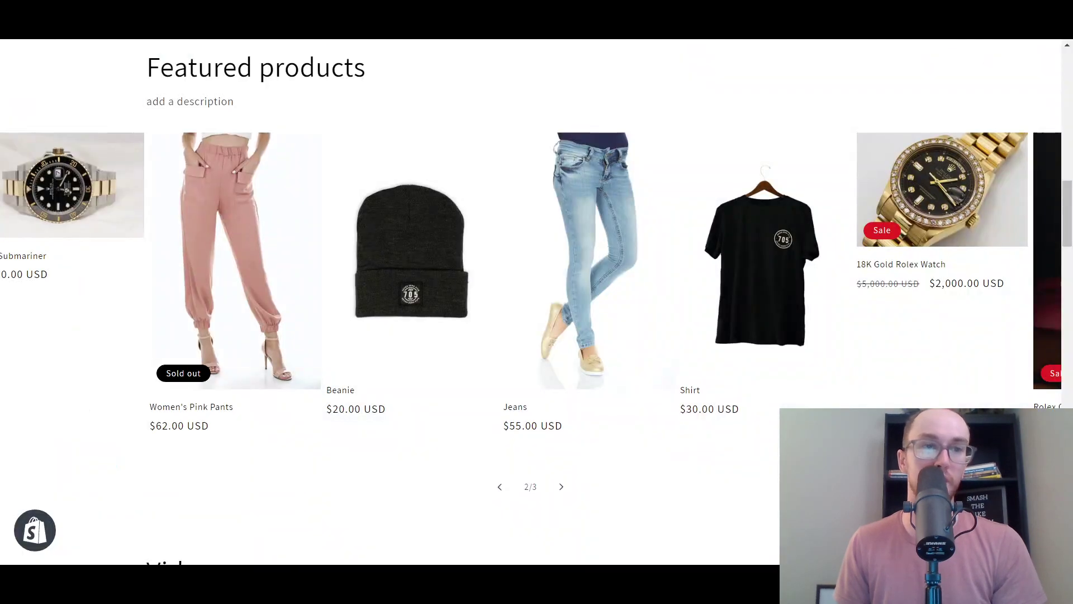
Step: Reload the live storefront and examine the Featured products carousel with the updated column layout
{"action": "key", "text": "F5"}
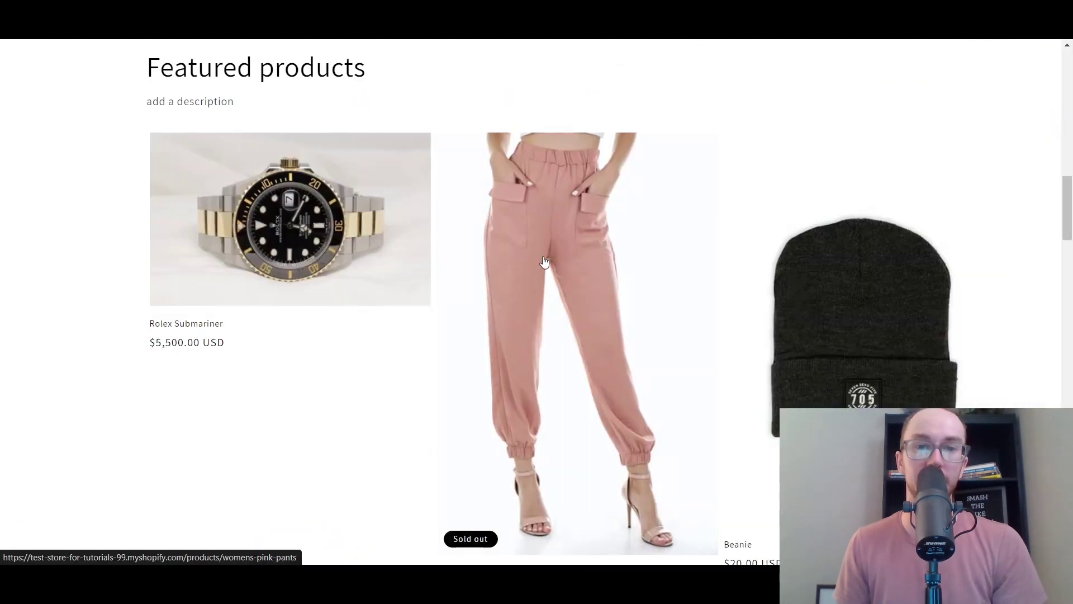
{"action": "scroll", "coordinate": [1070, 258], "scroll_direction": "down", "scroll_amount": 3}
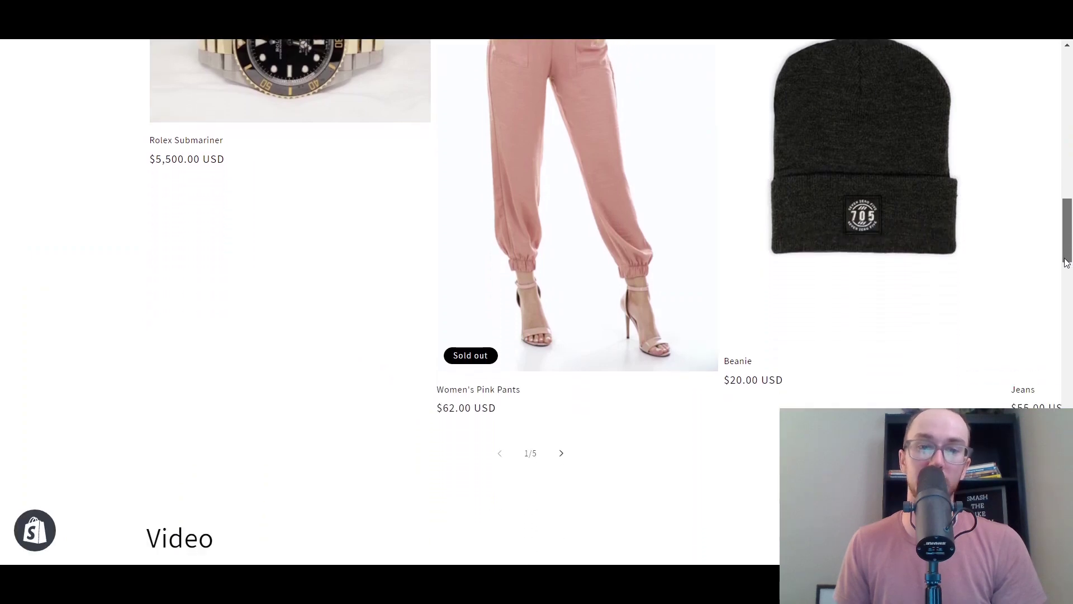
{"action": "left_click_drag", "start_coordinate": [1070, 258], "coordinate": [1070, 174]}
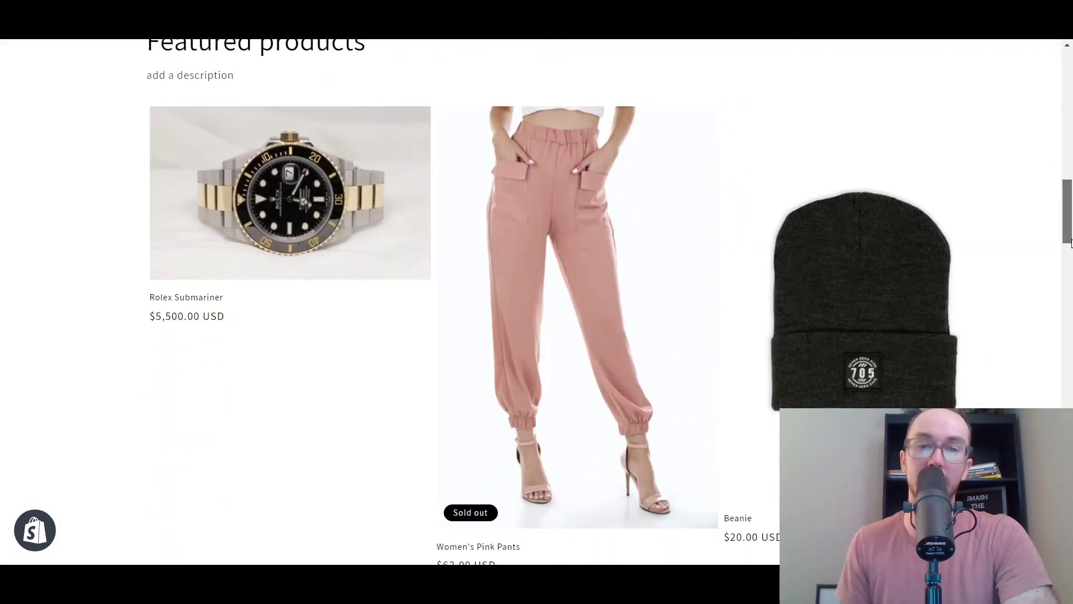
{"action": "left_click_drag", "start_coordinate": [1070, 242], "coordinate": [1070, 263]}
Step: Page forward and back through the three-column Featured products carousel on the live storefront
{"action": "left_click", "coordinate": [559, 460]}
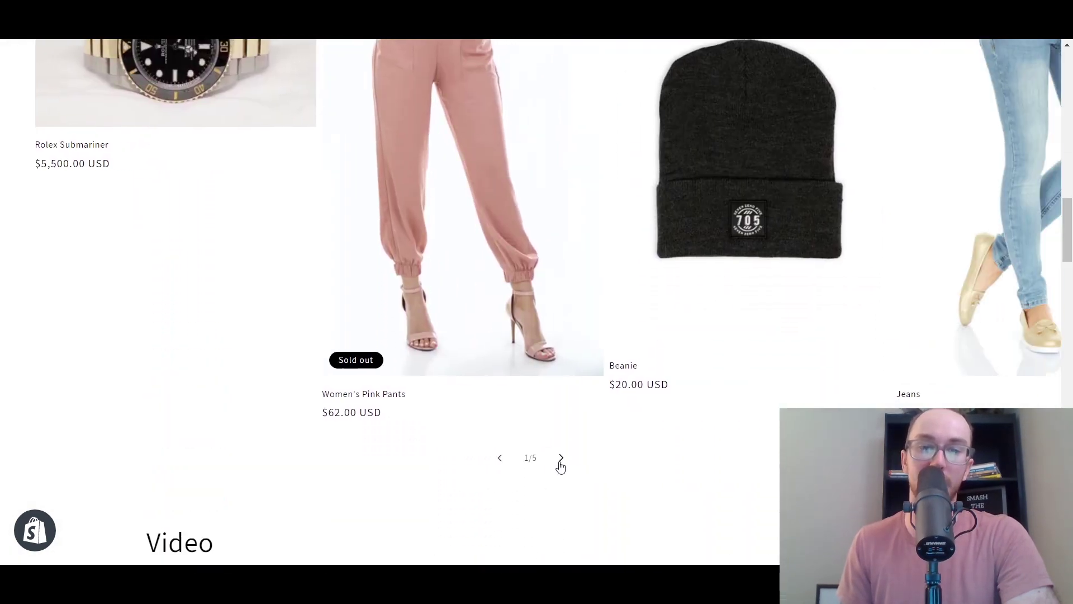
{"action": "left_click", "coordinate": [561, 458]}
{"action": "scroll", "coordinate": [603, 503], "scroll_direction": "up", "scroll_amount": 5}
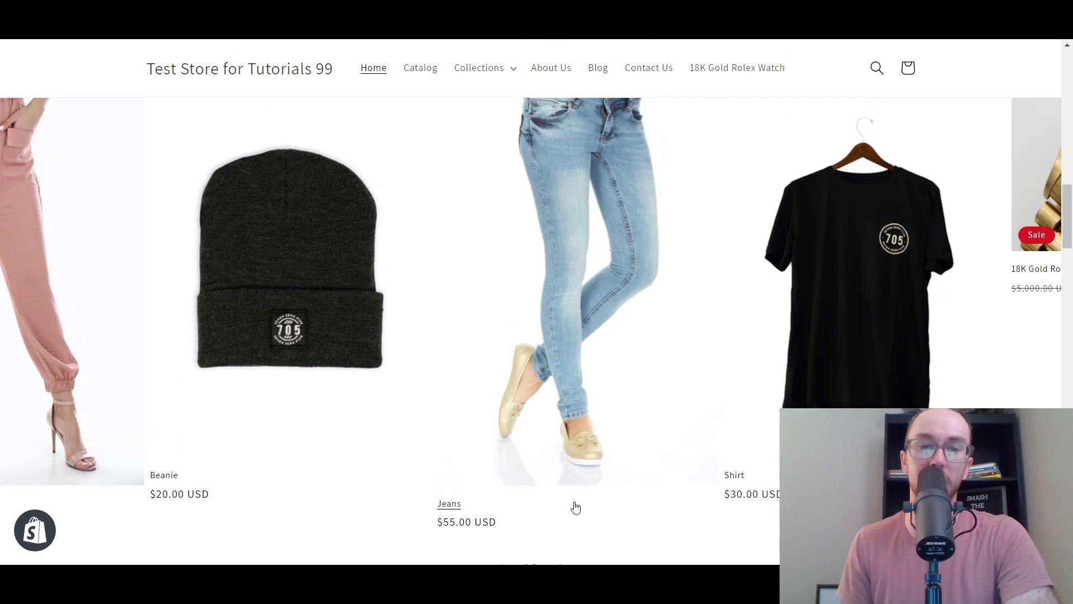
{"action": "scroll", "coordinate": [443, 367], "scroll_direction": "down", "scroll_amount": 4}
{"action": "left_click", "coordinate": [562, 468]}
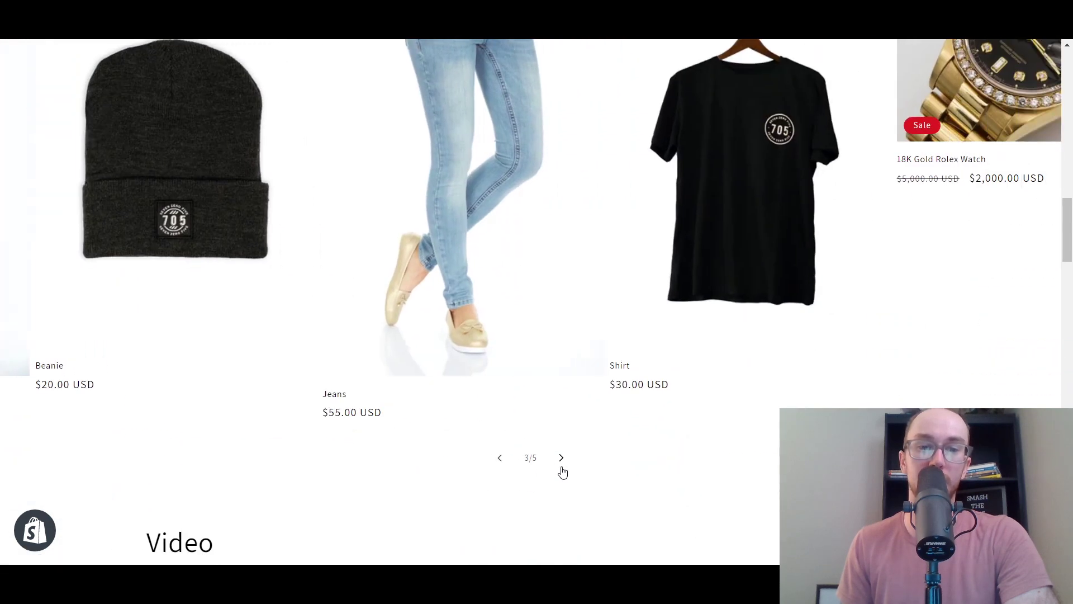
{"action": "left_click", "coordinate": [562, 470]}
{"action": "left_click", "coordinate": [504, 461]}
{"action": "left_click", "coordinate": [503, 461]}
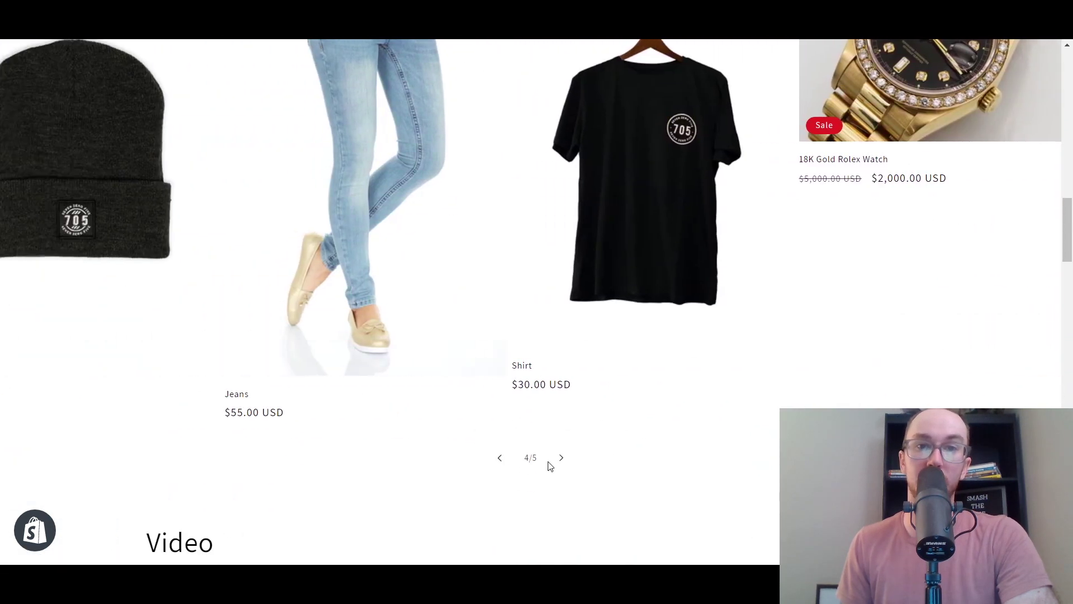
{"action": "scroll", "coordinate": [588, 470], "scroll_direction": "up", "scroll_amount": 2}
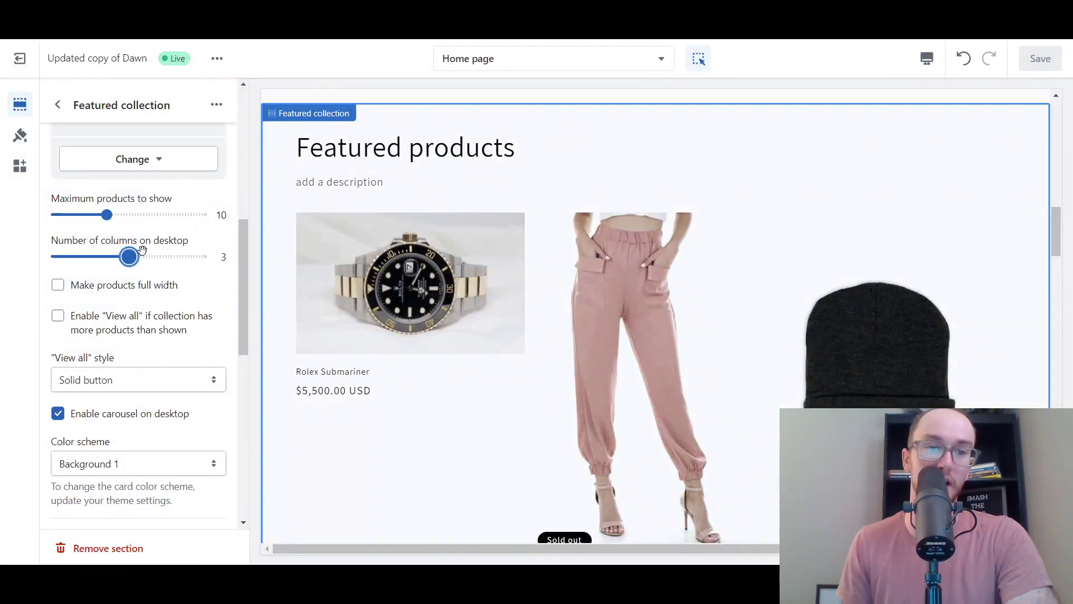
Step: In the theme editor, set the Featured collection to 4 desktop columns and 5 maximum products with "View all" enabled, and check the preview
{"action": "left_click_drag", "start_coordinate": [142, 249], "coordinate": [158, 248]}
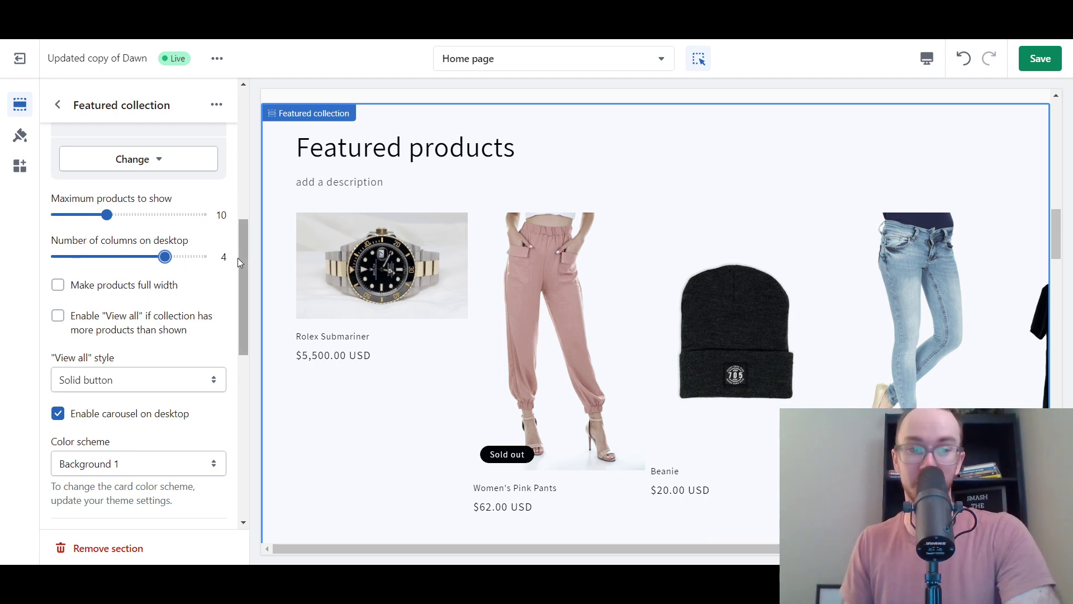
{"action": "left_click_drag", "start_coordinate": [241, 256], "coordinate": [240, 262]}
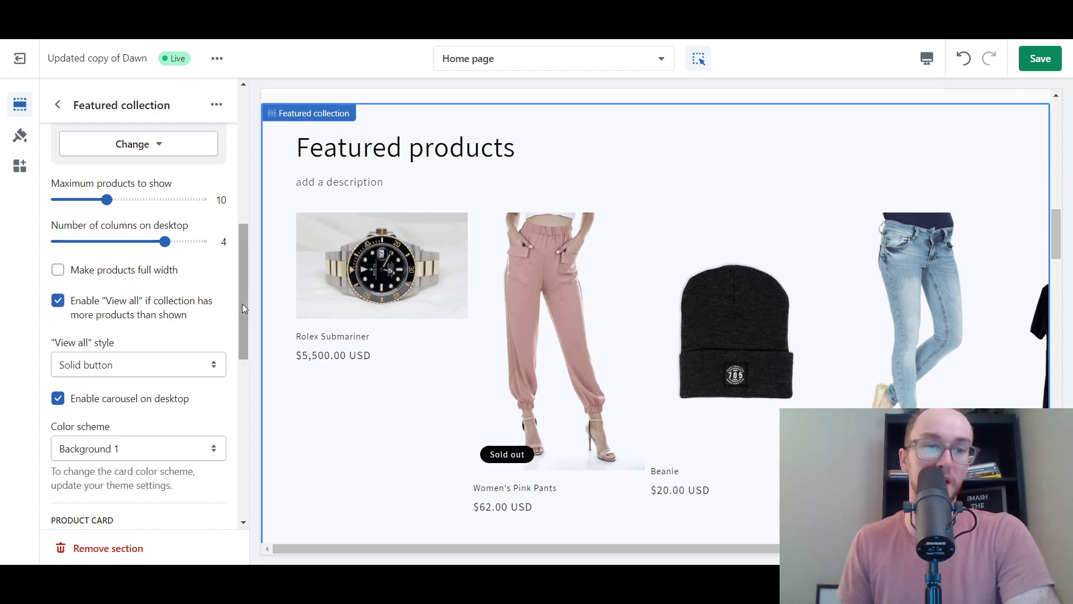
{"action": "scroll", "coordinate": [279, 329], "scroll_direction": "down", "scroll_amount": 1}
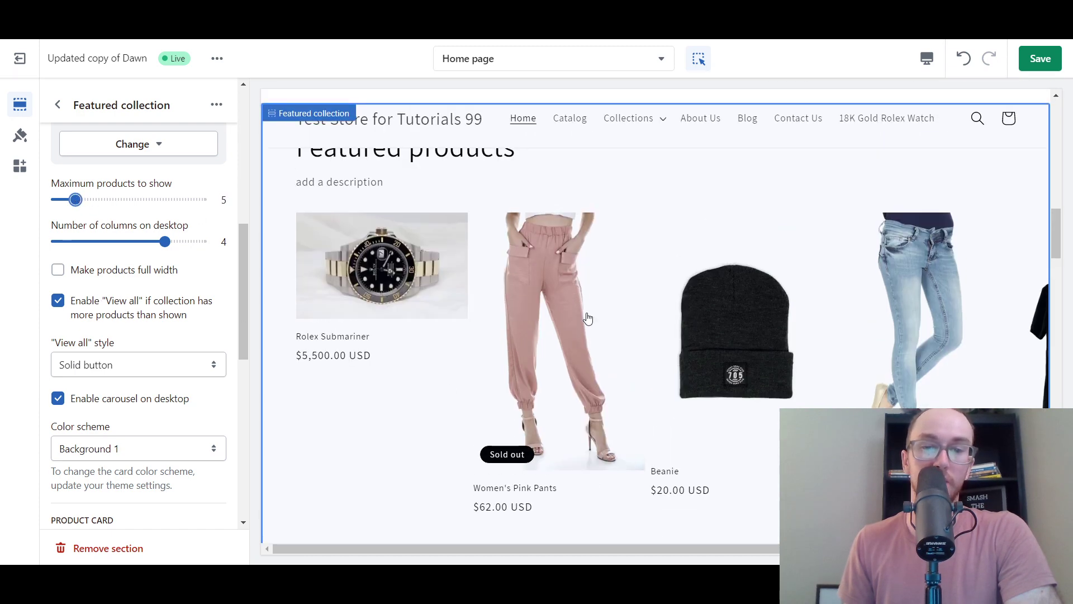
{"action": "scroll", "coordinate": [639, 361], "scroll_direction": "down", "scroll_amount": 2}
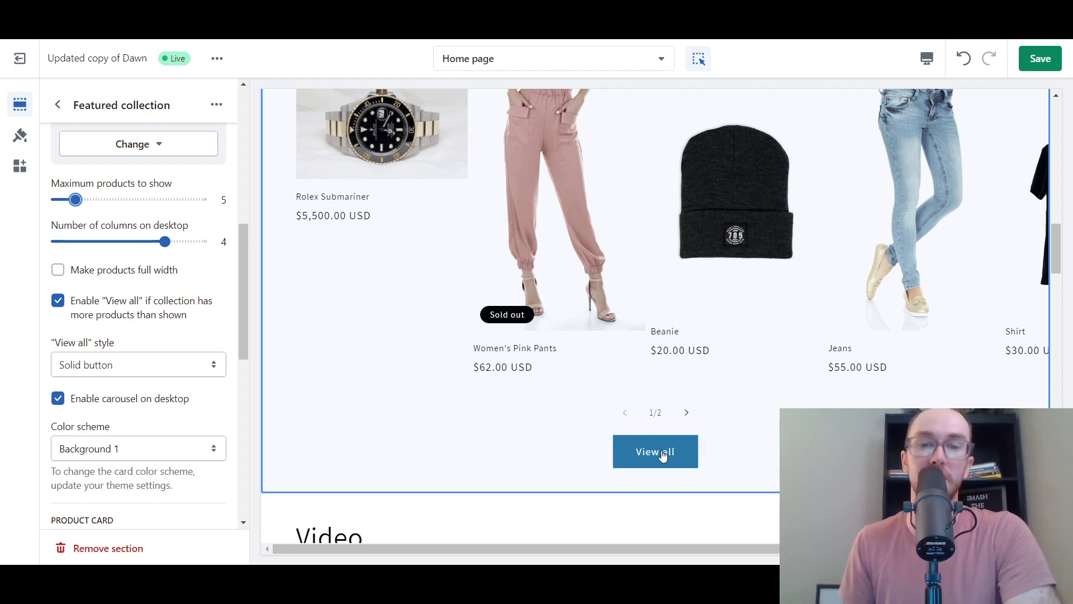
Step: Try the Link and Outline button options for the Featured collection's "View all" style
{"action": "left_click", "coordinate": [173, 367]}
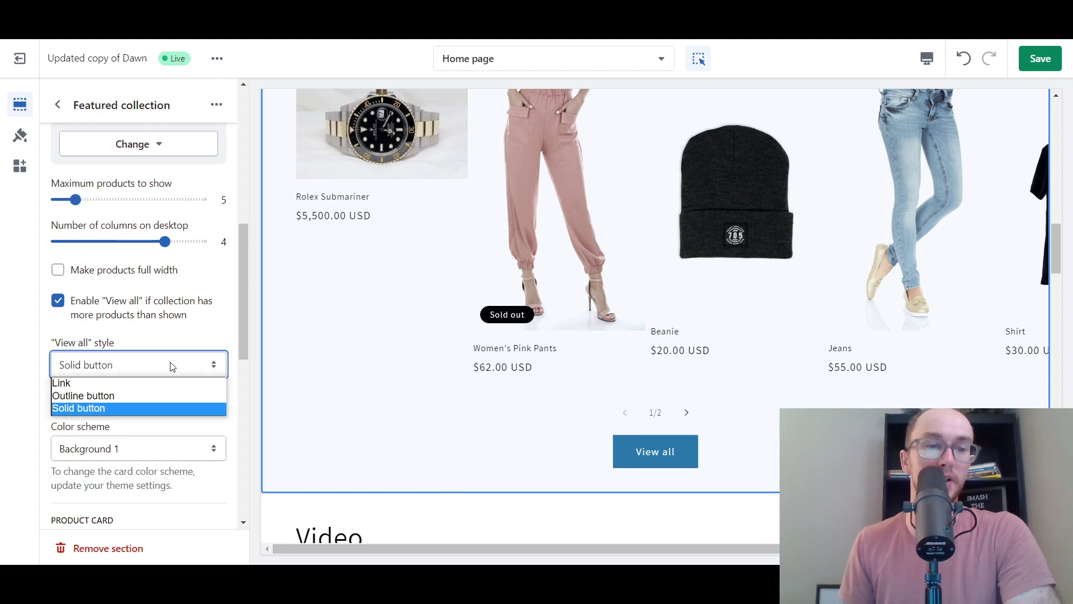
{"action": "left_click", "coordinate": [171, 383]}
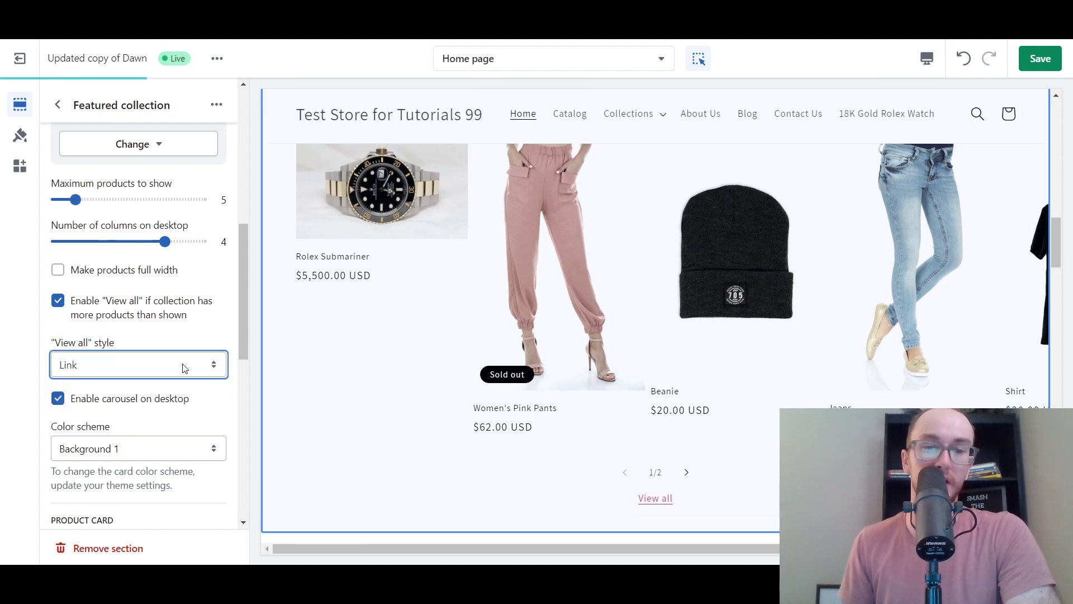
{"action": "left_click", "coordinate": [185, 367]}
{"action": "left_click", "coordinate": [168, 393]}
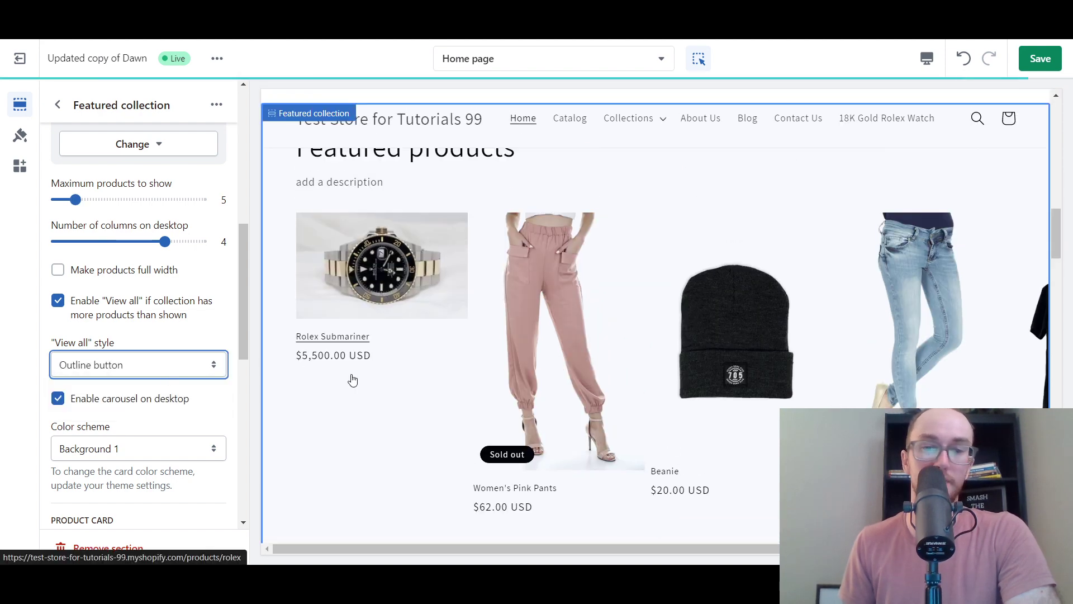
Step: Restore the "View all" style to Solid button, disable "View all" and set the maximum products to show to 10
{"action": "left_click", "coordinate": [176, 366]}
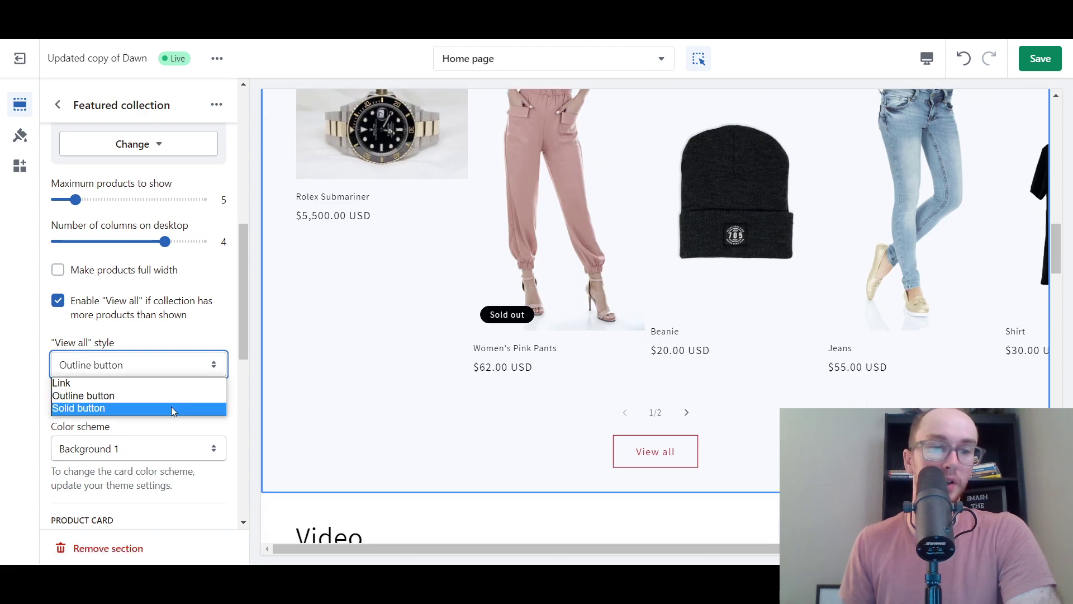
{"action": "left_click", "coordinate": [171, 407]}
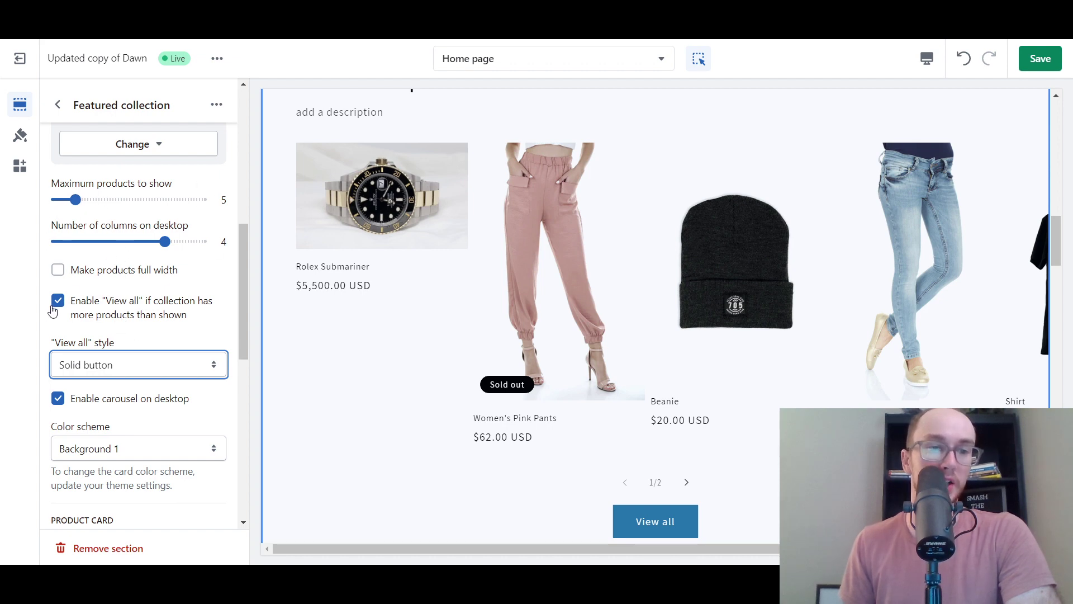
{"action": "scroll", "coordinate": [100, 282], "scroll_direction": "down", "scroll_amount": 1}
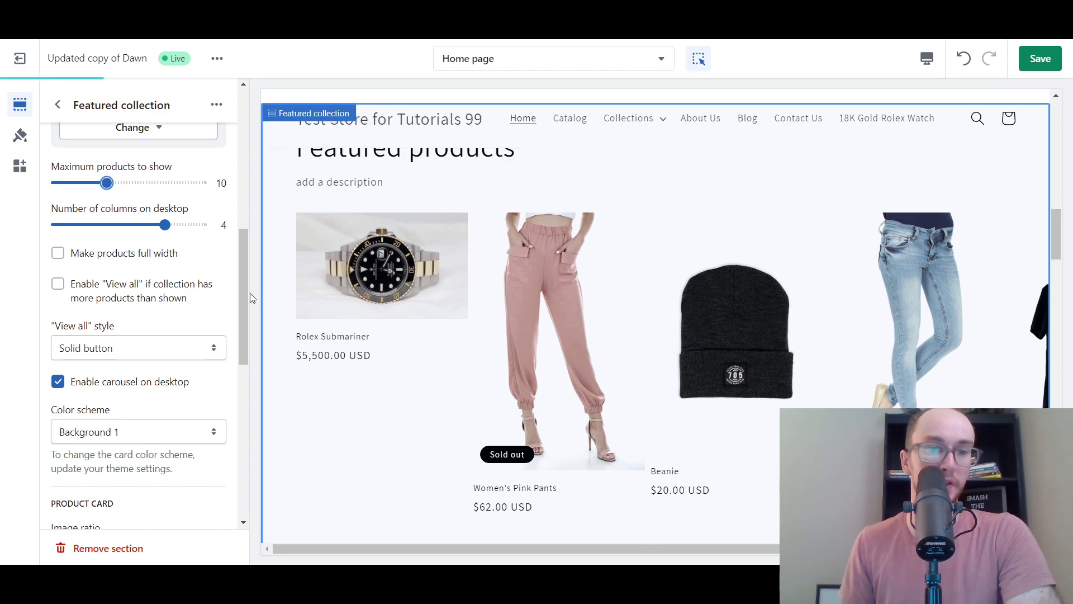
Step: Set the Featured collection's color scheme to Accent 1 and check the section in the preview
{"action": "left_click_drag", "start_coordinate": [242, 302], "coordinate": [242, 334]}
{"action": "left_click", "coordinate": [167, 327]}
{"action": "left_click", "coordinate": [170, 349]}
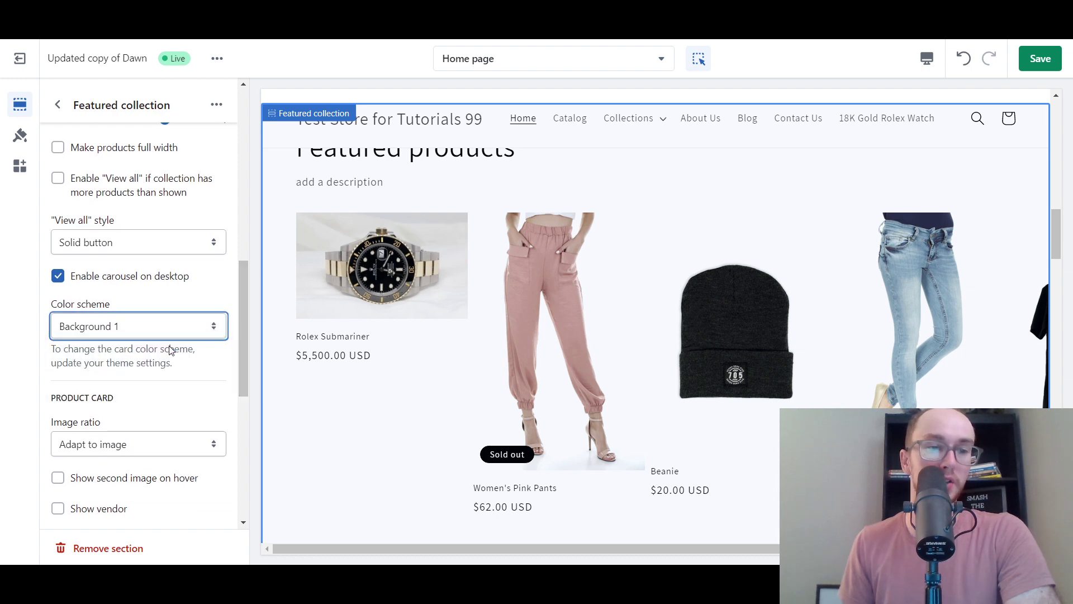
{"action": "key", "text": "Down"}
{"action": "key", "text": "Down"}
{"action": "key", "text": "Down"}
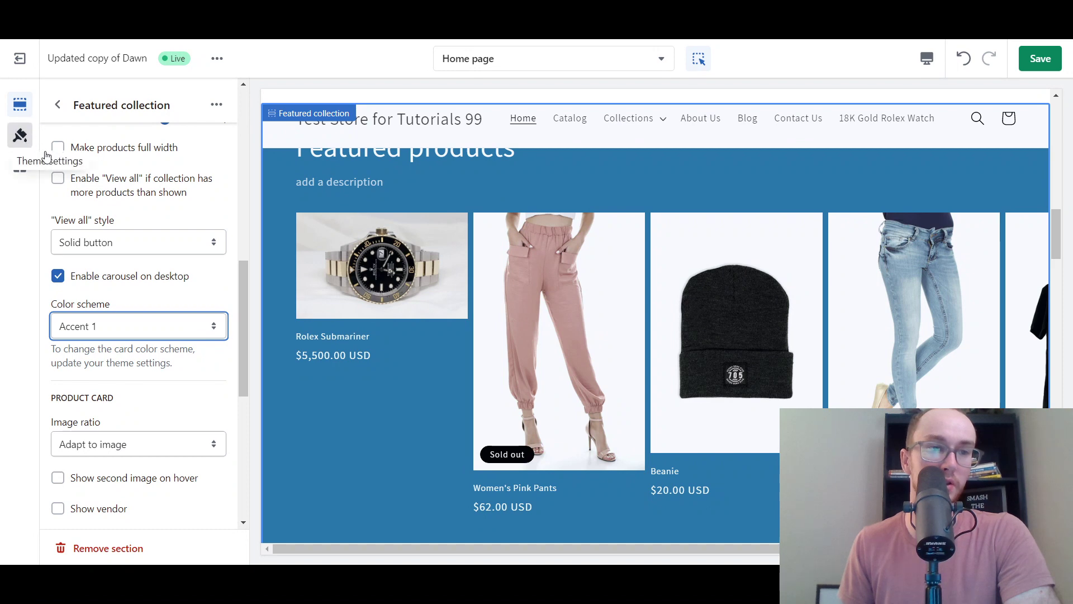
{"action": "left_click", "coordinate": [164, 327]}
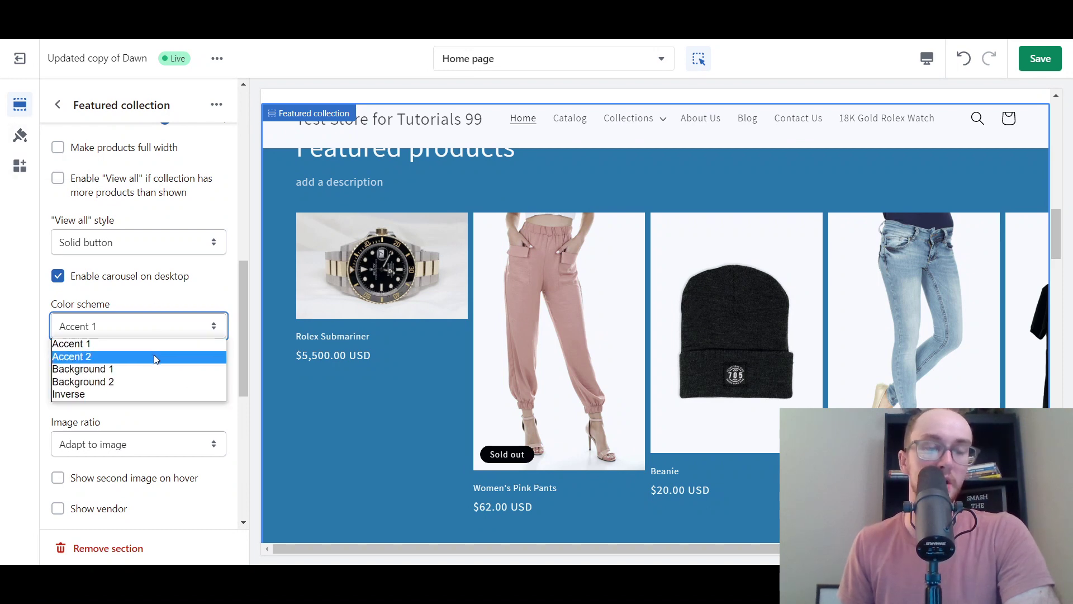
{"action": "left_click", "coordinate": [55, 309]}
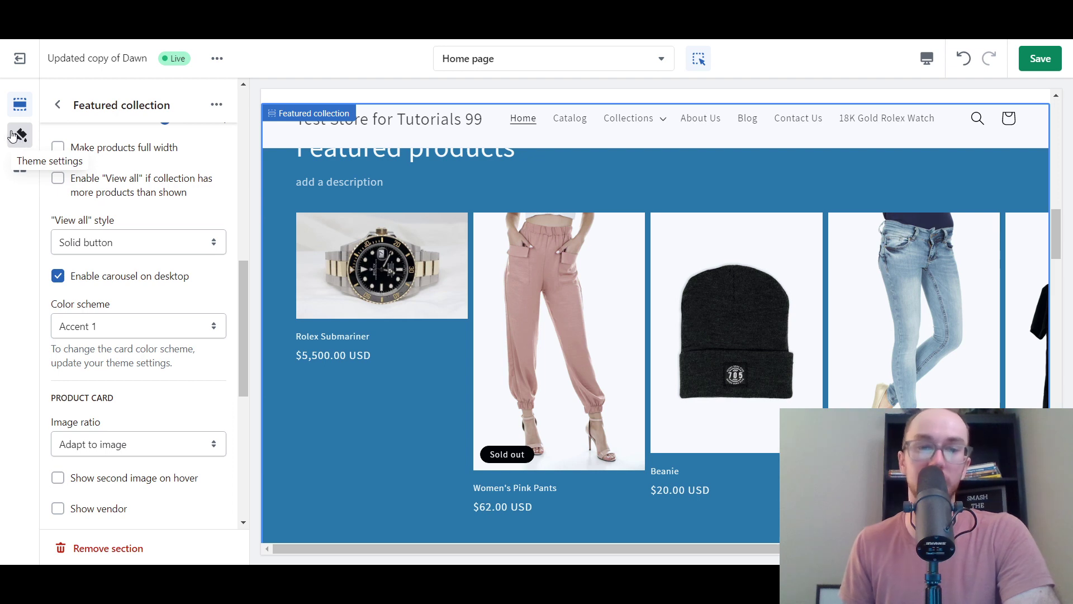
{"action": "scroll", "coordinate": [414, 413], "scroll_direction": "down", "scroll_amount": 4}
{"action": "scroll", "coordinate": [410, 412], "scroll_direction": "up", "scroll_amount": 3}
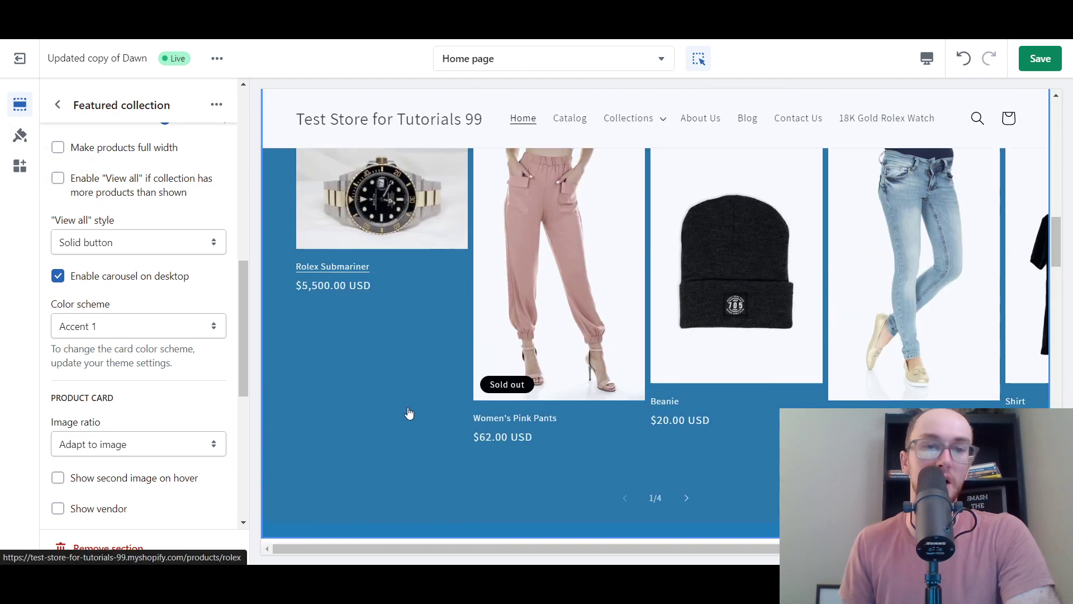
{"action": "scroll", "coordinate": [409, 413], "scroll_direction": "up", "scroll_amount": 2}
{"action": "scroll", "coordinate": [409, 413], "scroll_direction": "down", "scroll_amount": 1}
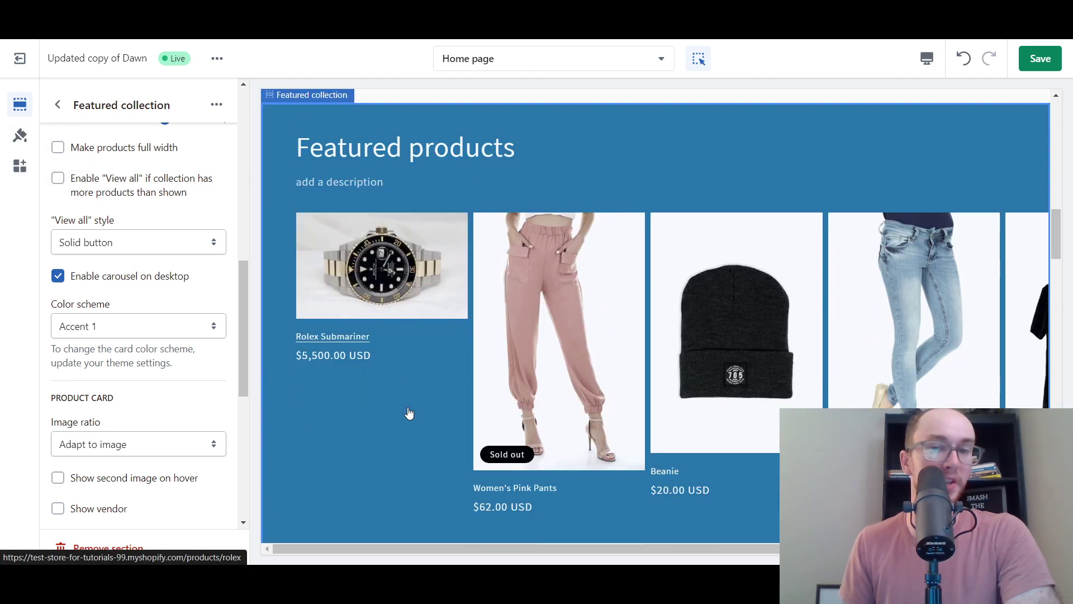
Step: Try the Accent 2, Background 2 and Inverse color schemes on the Featured collection
{"action": "left_click", "coordinate": [215, 324]}
{"action": "key", "text": "Down"}
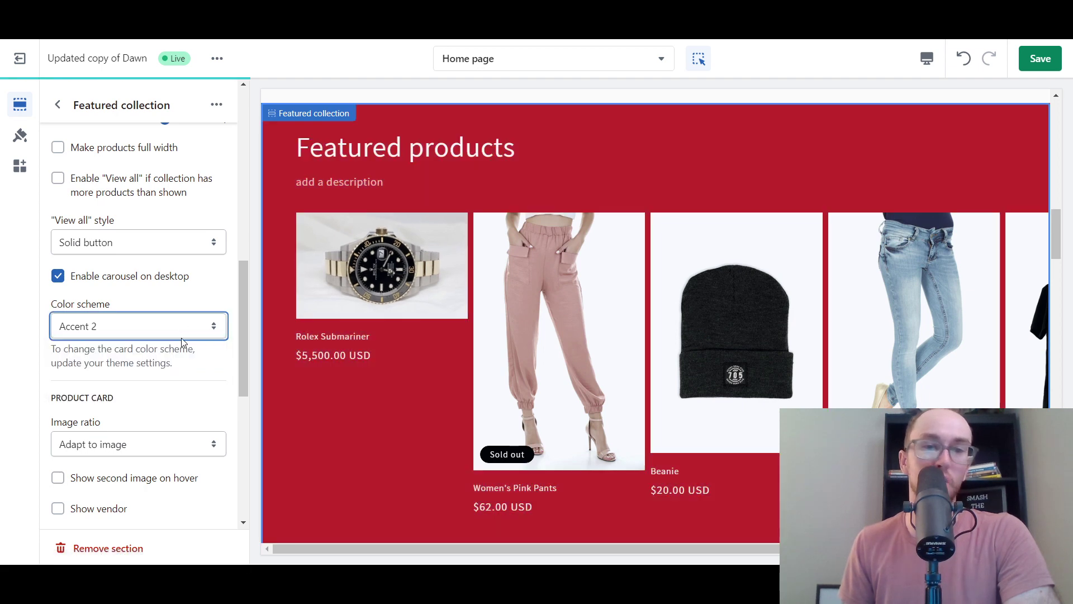
{"action": "left_click", "coordinate": [180, 334]}
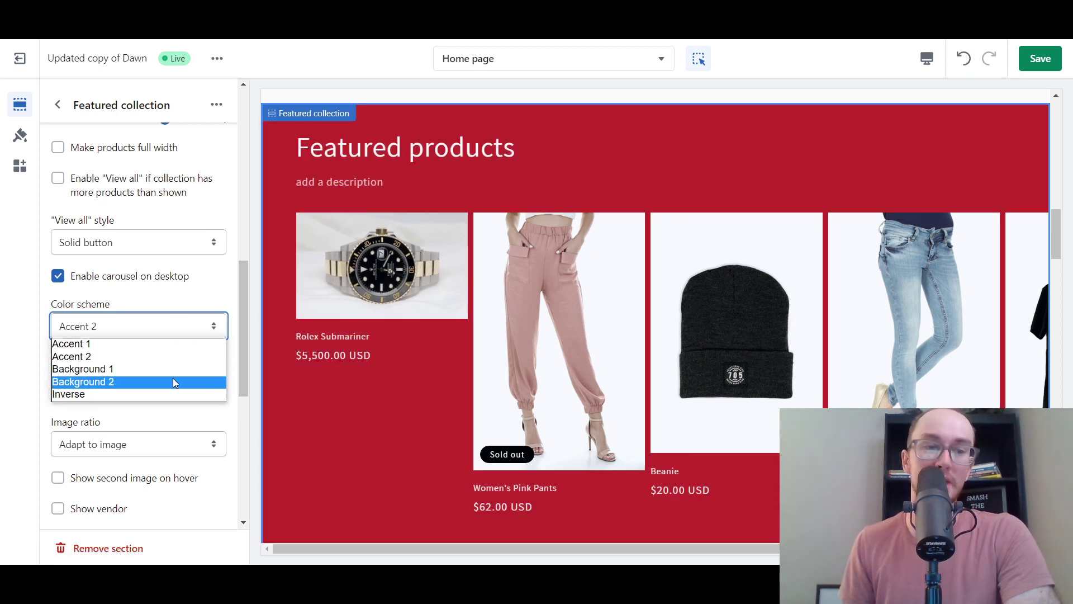
{"action": "left_click", "coordinate": [173, 381]}
{"action": "left_click", "coordinate": [164, 336]}
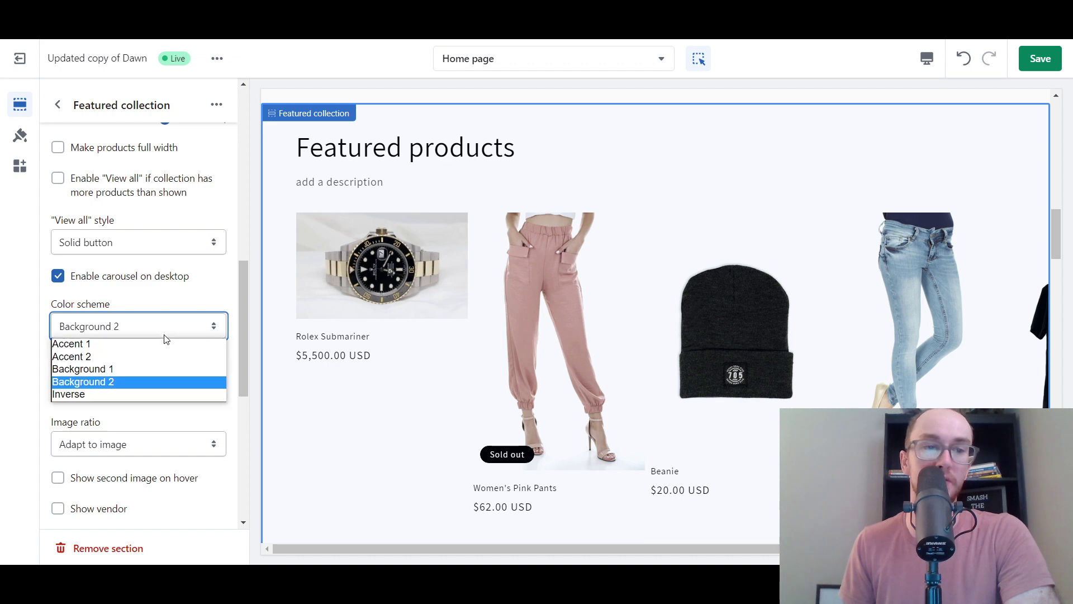
{"action": "left_click", "coordinate": [156, 391]}
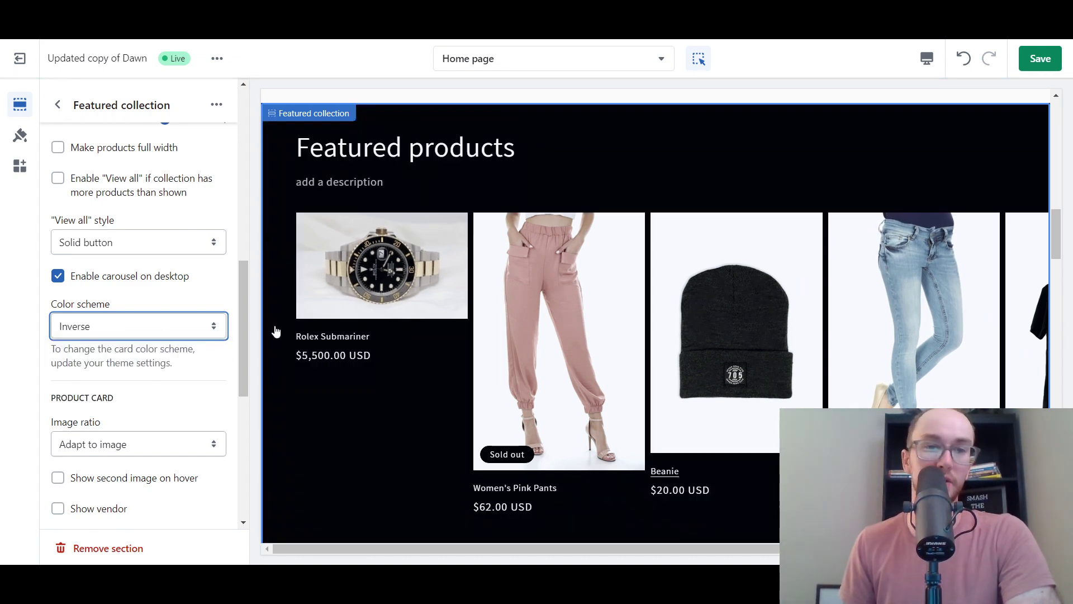
Step: Return the Featured collection's color scheme to Accent 1
{"action": "left_click", "coordinate": [132, 327]}
{"action": "left_click", "coordinate": [119, 343]}
{"action": "left_click", "coordinate": [119, 330]}
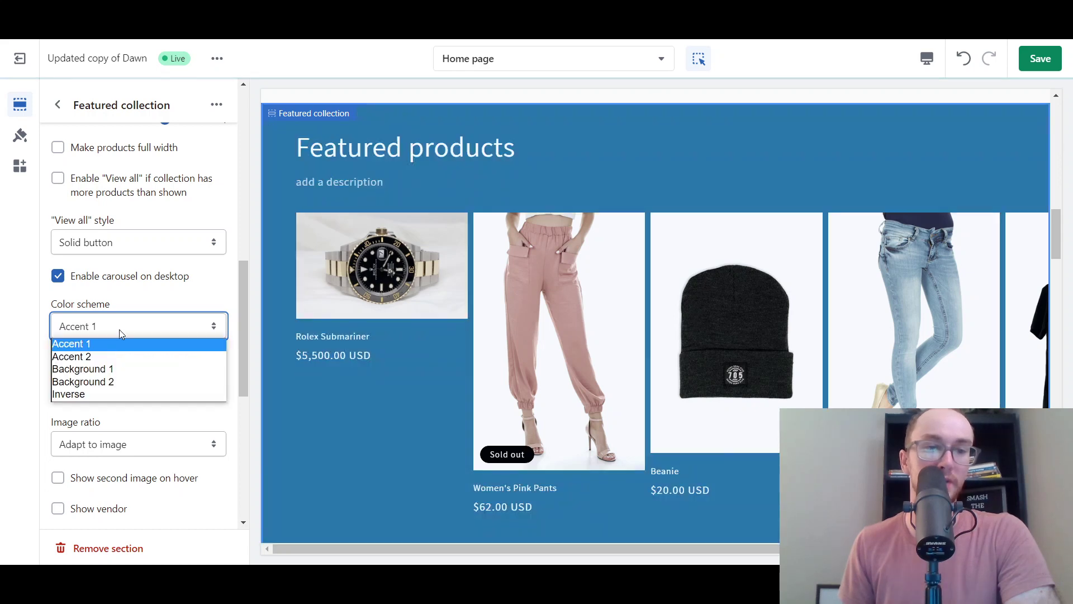
{"action": "key", "text": "Down"}
{"action": "key", "text": "Return"}
{"action": "key", "text": "Up"}
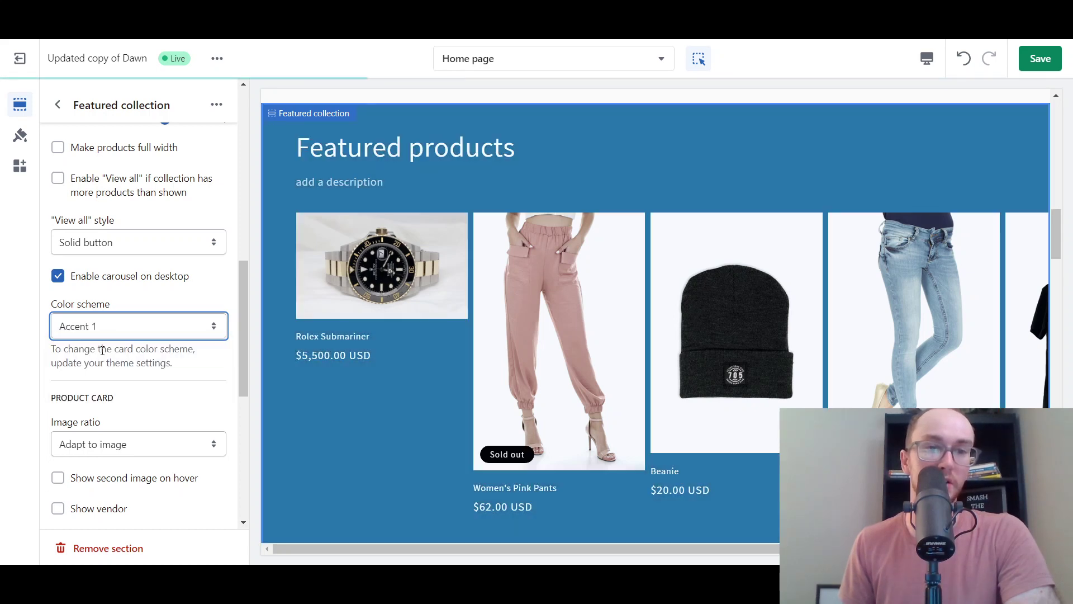
{"action": "left_click", "coordinate": [98, 351]}
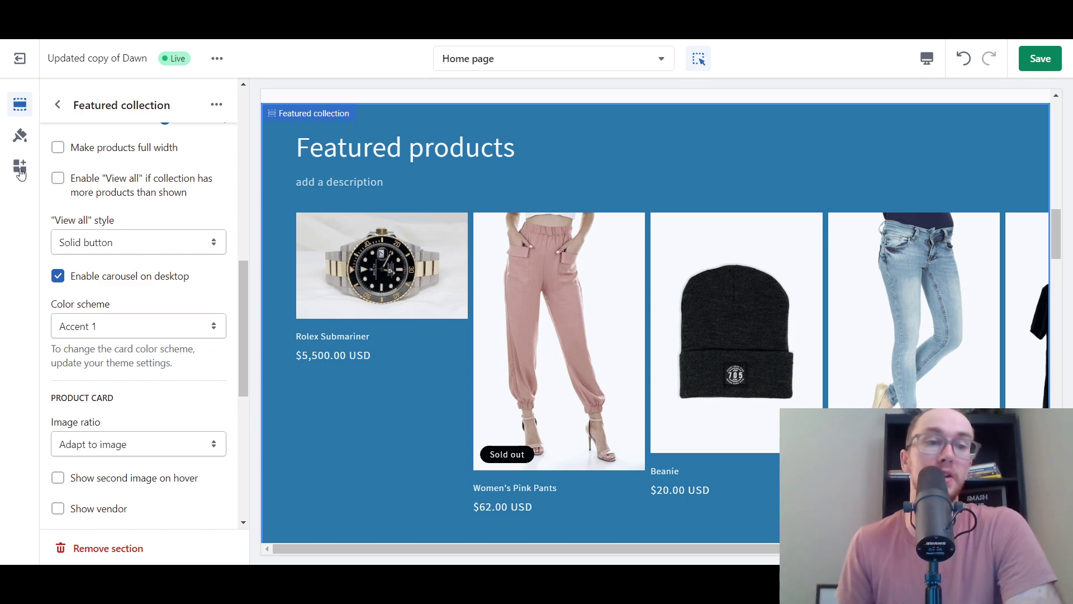
Step: Look through the whole home page preview to compare the Featured products section's coloring with the other sections
{"action": "scroll", "coordinate": [413, 462], "scroll_direction": "down", "scroll_amount": 15}
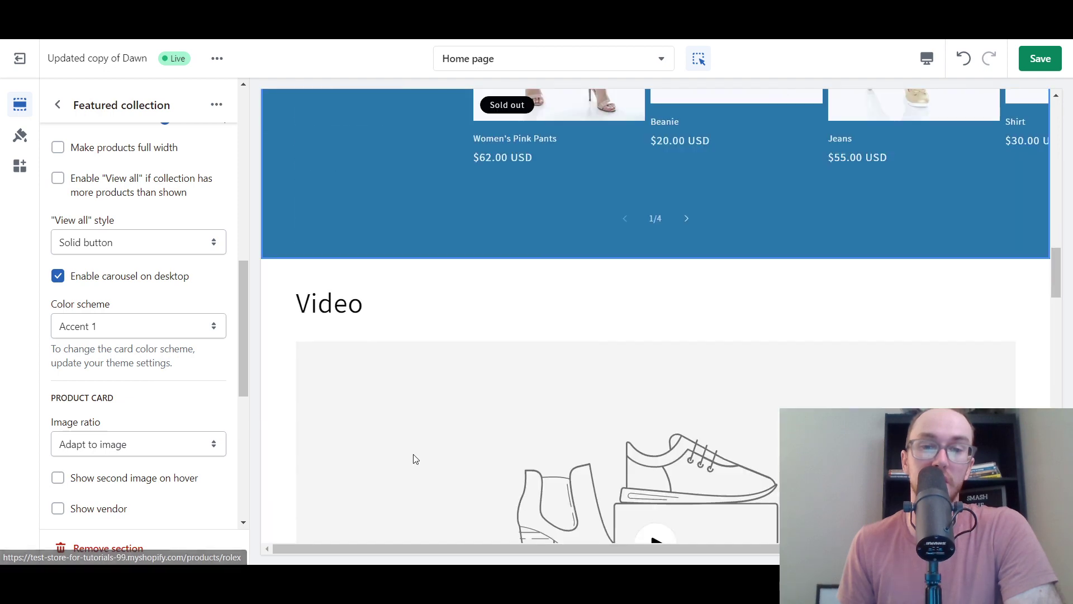
{"action": "scroll", "coordinate": [416, 458], "scroll_direction": "down", "scroll_amount": 10}
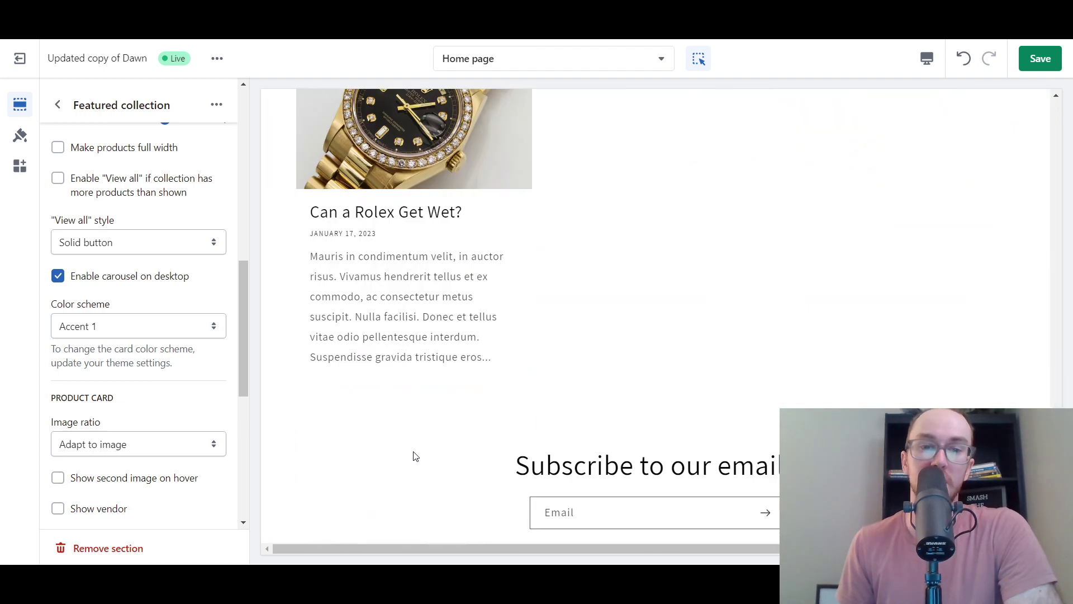
{"action": "scroll", "coordinate": [538, 317], "scroll_direction": "down", "scroll_amount": 5}
{"action": "scroll", "coordinate": [593, 391], "scroll_direction": "up", "scroll_amount": 20}
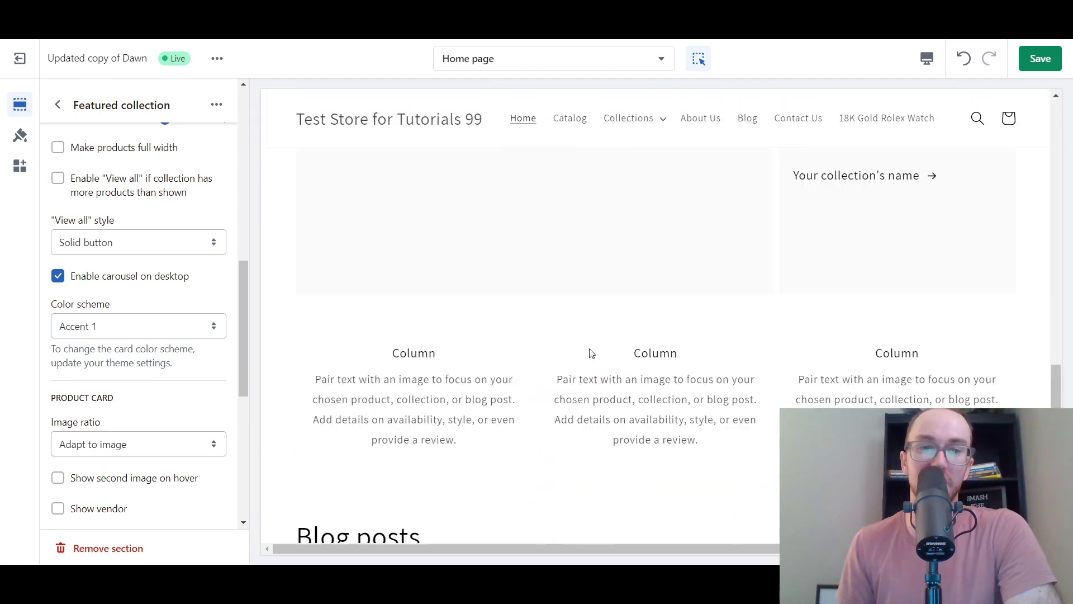
{"action": "scroll", "coordinate": [615, 305], "scroll_direction": "down", "scroll_amount": 15}
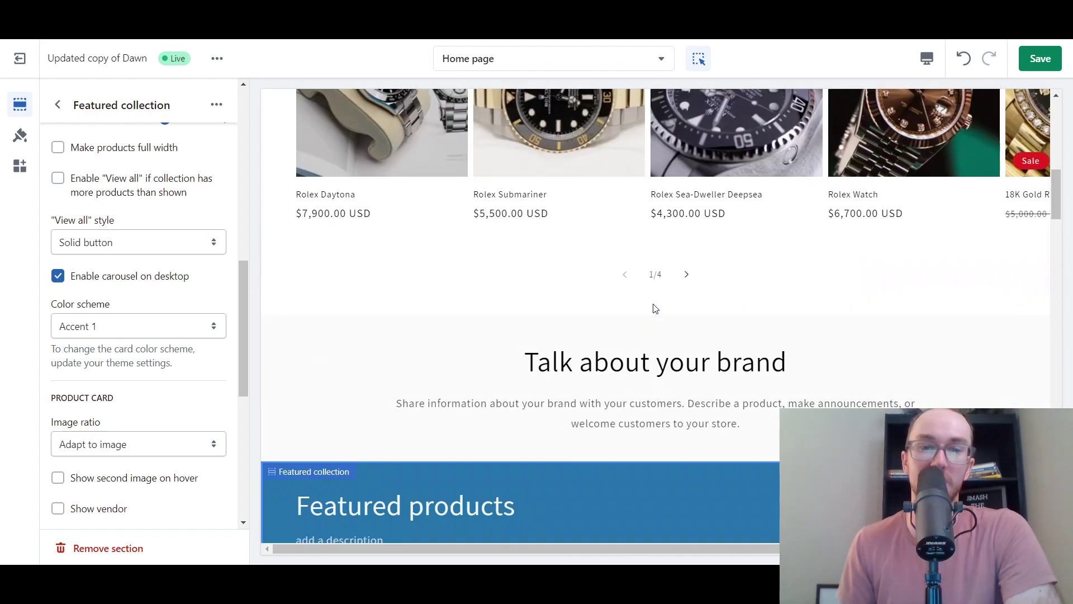
Step: Advance the Featured products carousel to its third slide in the home page preview
{"action": "scroll", "coordinate": [653, 310], "scroll_direction": "down", "scroll_amount": 2}
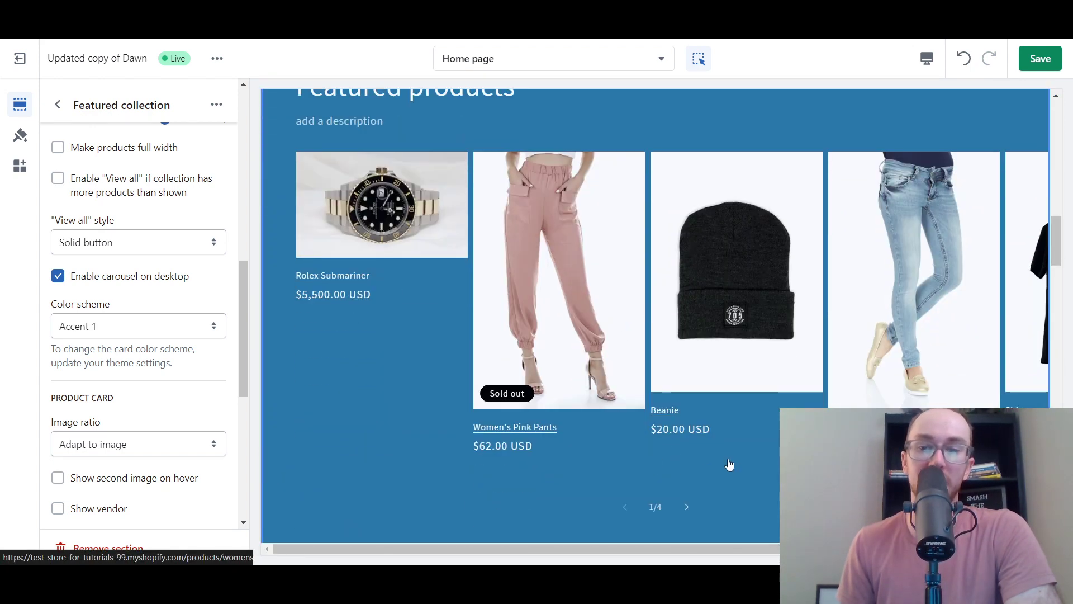
{"action": "left_click", "coordinate": [687, 509]}
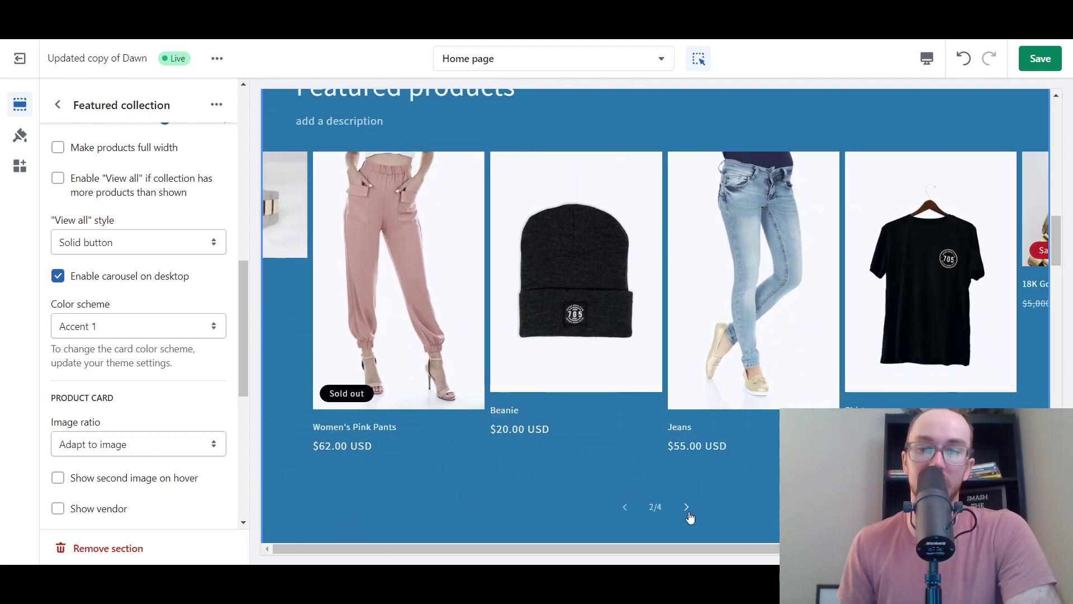
{"action": "left_click", "coordinate": [689, 509]}
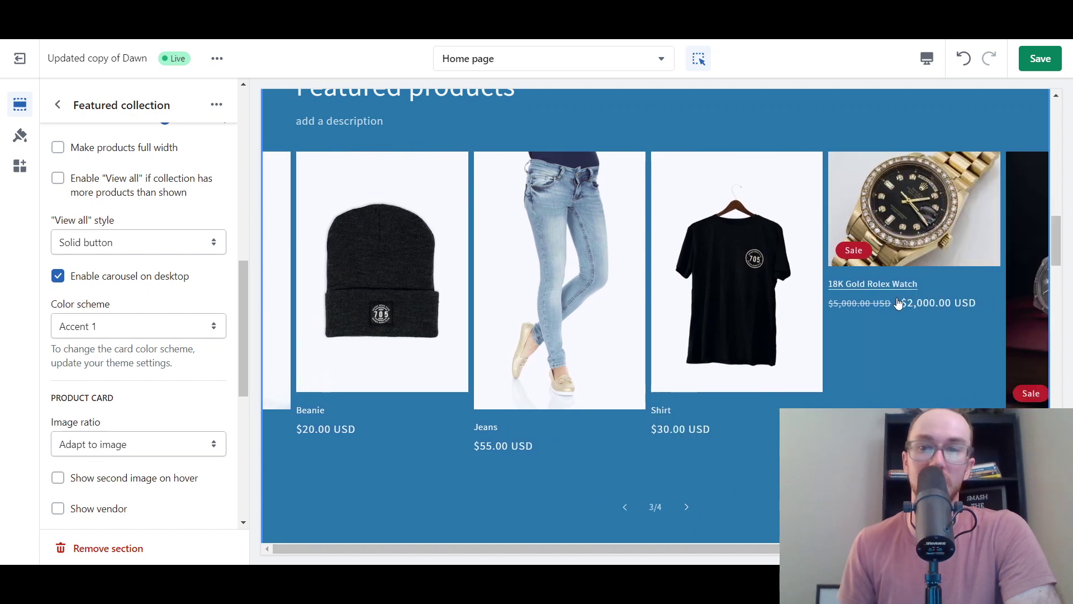
Step: Try the Accent 2 color scheme on the Featured collection, browse its carousel, and return the scheme to Accent 1
{"action": "left_click", "coordinate": [112, 326]}
{"action": "left_click", "coordinate": [96, 355]}
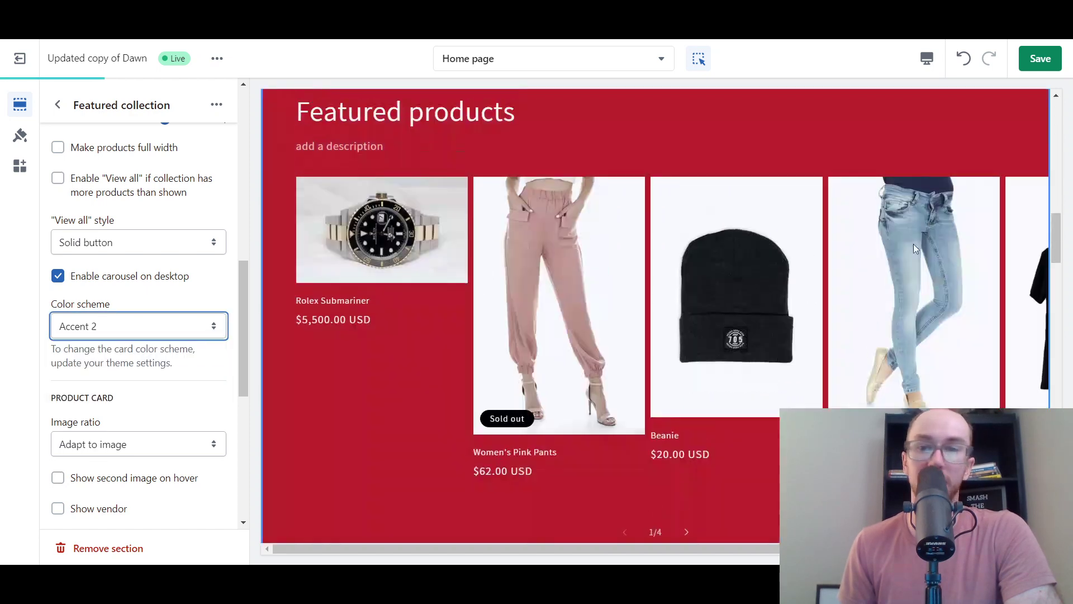
{"action": "scroll", "coordinate": [714, 388], "scroll_direction": "right", "scroll_amount": 5}
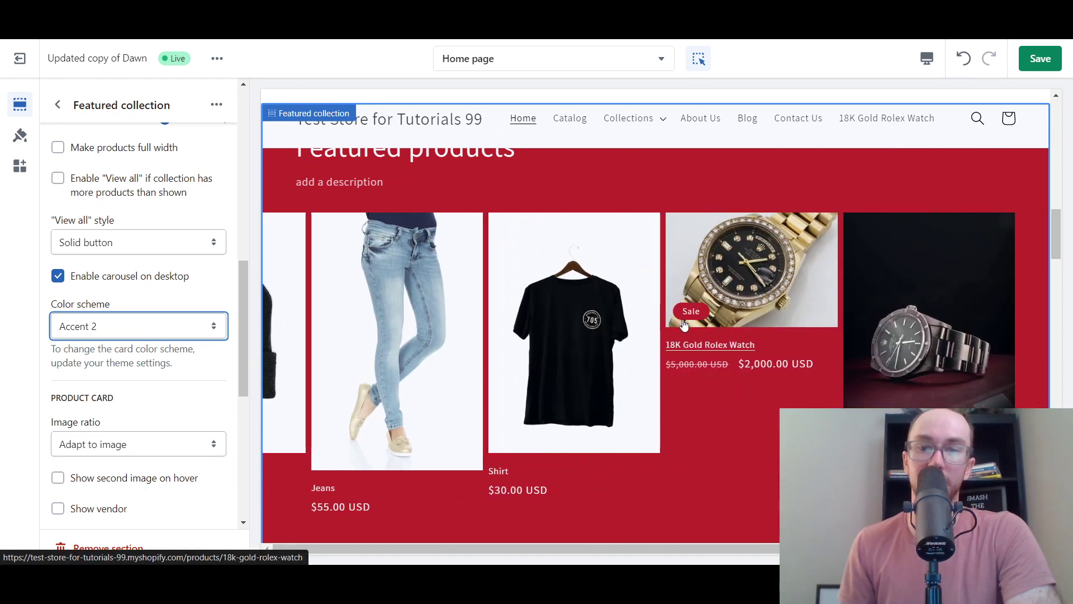
{"action": "scroll", "coordinate": [702, 349], "scroll_direction": "left", "scroll_amount": 5}
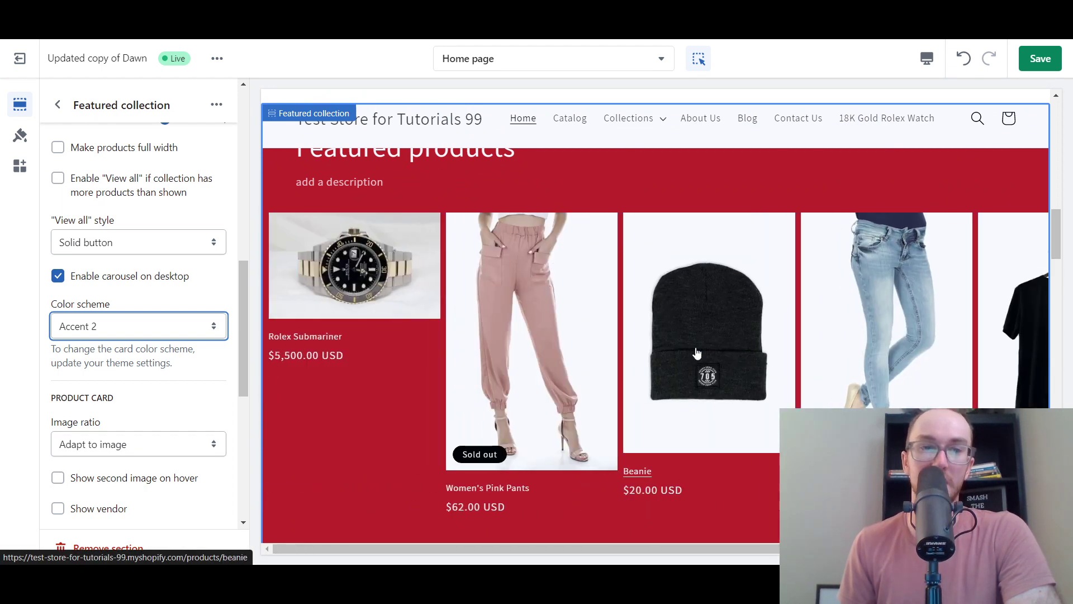
{"action": "left_click", "coordinate": [148, 329]}
{"action": "left_click", "coordinate": [142, 342]}
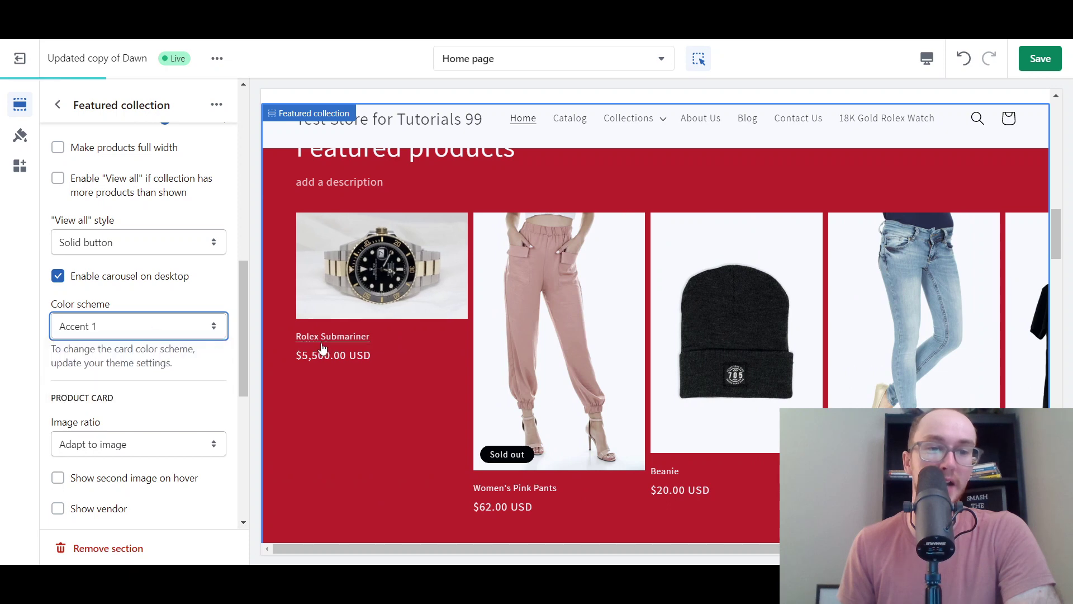
Step: Review the primary and secondary colors in the theme settings, including Accent 1 and Accent 2
{"action": "left_click", "coordinate": [20, 136]}
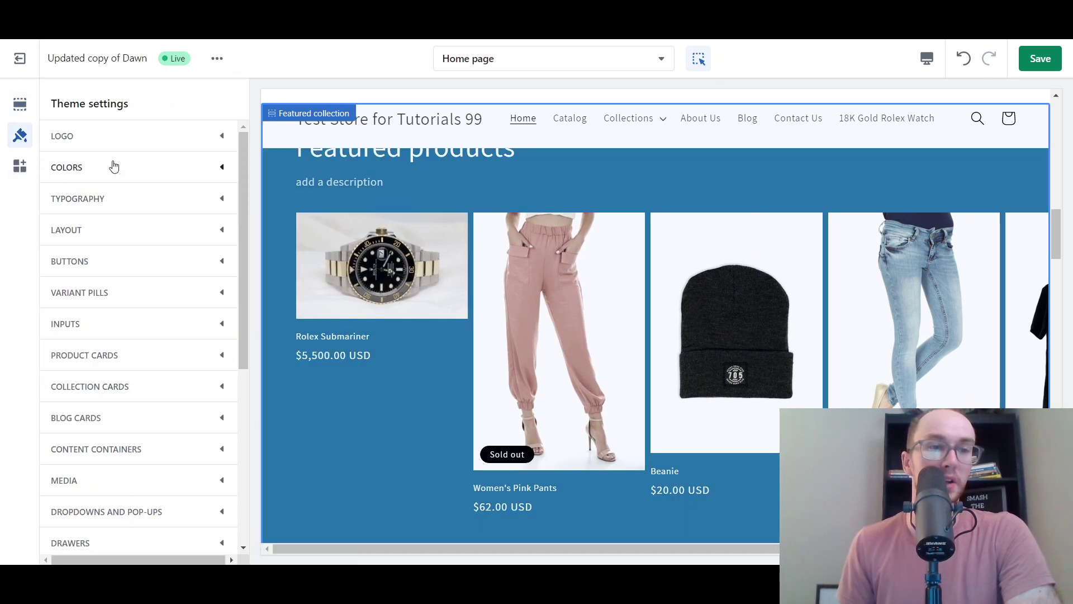
{"action": "left_click", "coordinate": [198, 172]}
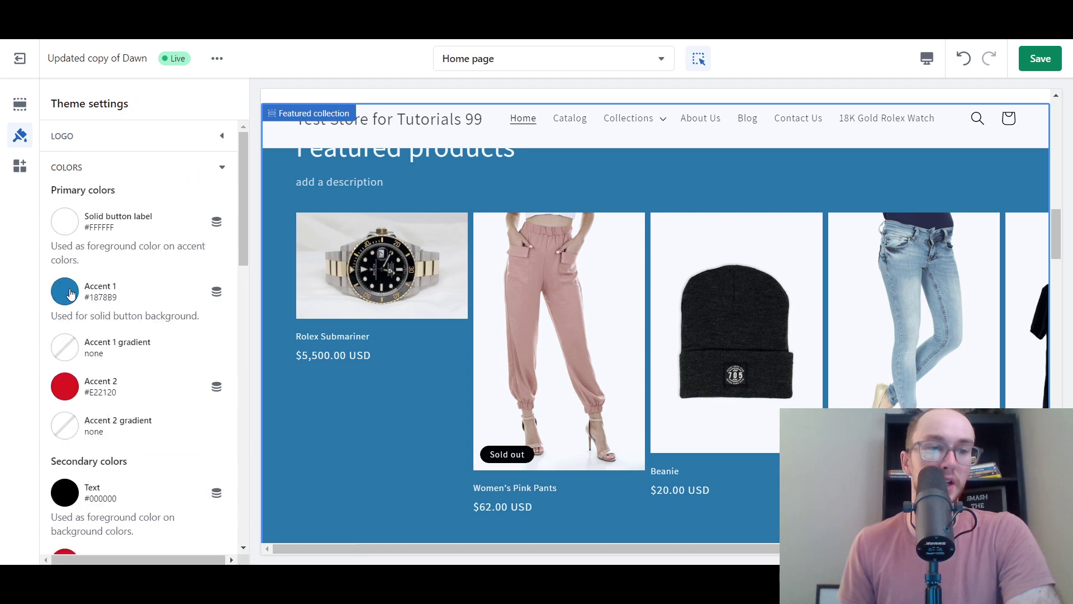
{"action": "scroll", "coordinate": [247, 246], "scroll_direction": "down", "scroll_amount": 1}
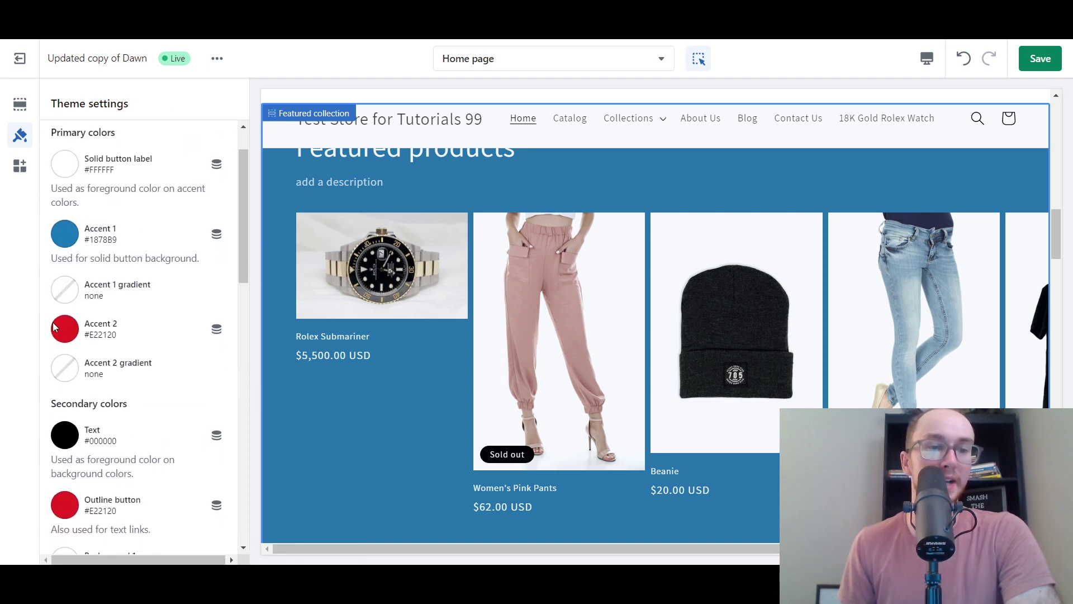
{"action": "scroll", "coordinate": [244, 233], "scroll_direction": "down", "scroll_amount": 2}
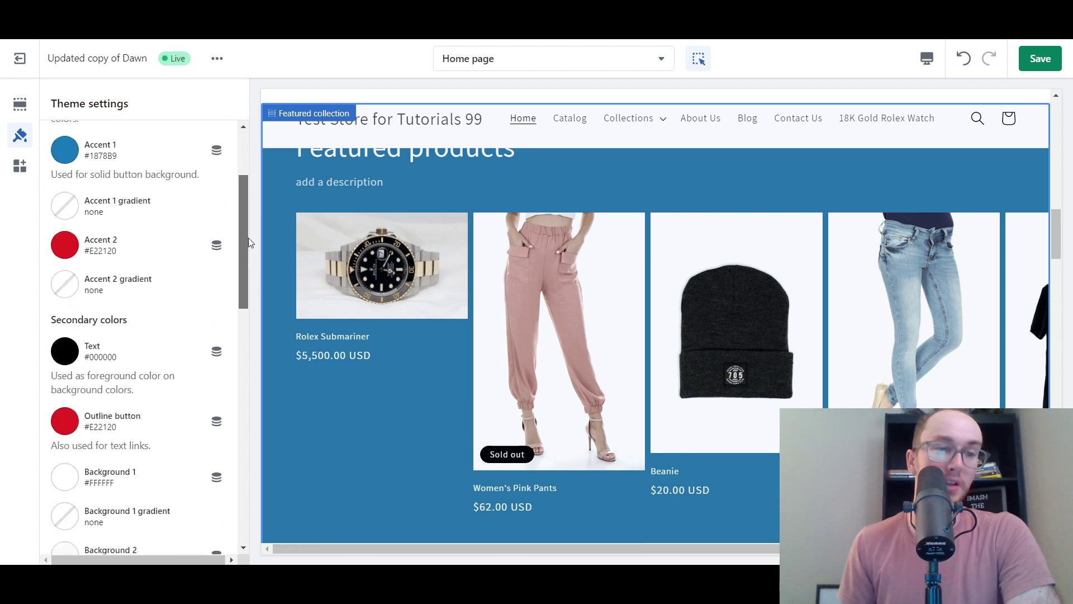
{"action": "scroll", "coordinate": [246, 235], "scroll_direction": "up", "scroll_amount": 2}
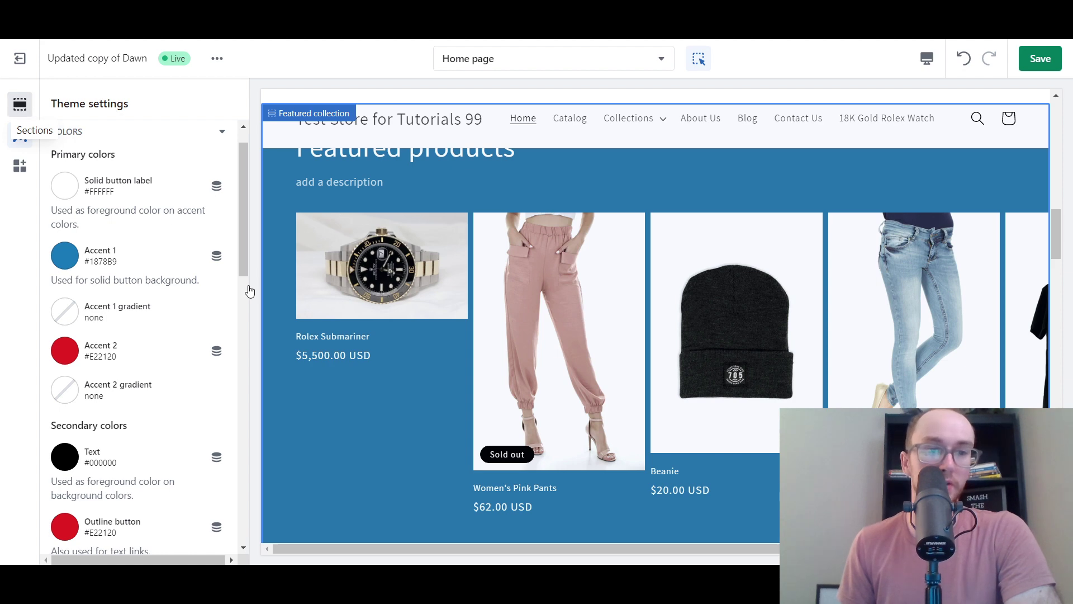
Step: Return to the Featured collection section's settings and set its color scheme to Background 1
{"action": "left_click", "coordinate": [250, 291]}
{"action": "mouse_move", "coordinate": [243, 217]}
{"action": "left_mouse_down"}
{"action": "mouse_move", "coordinate": [237, 270]}
{"action": "mouse_move", "coordinate": [239, 232]}
{"action": "left_mouse_up"}
{"action": "scroll", "coordinate": [161, 299], "scroll_direction": "down", "scroll_amount": 10}
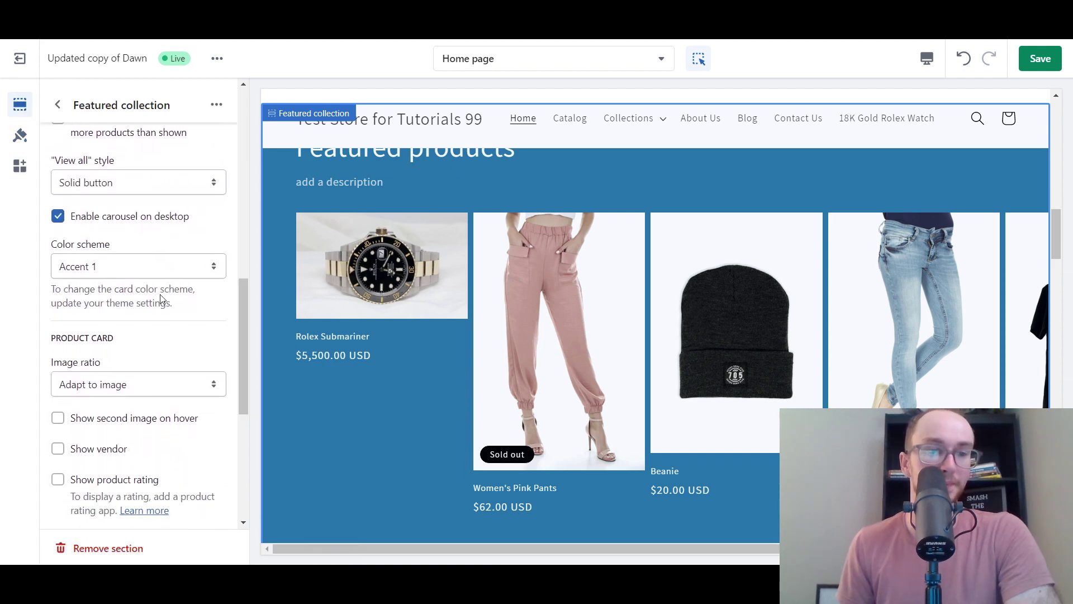
{"action": "left_click", "coordinate": [161, 266]}
{"action": "left_click", "coordinate": [160, 309]}
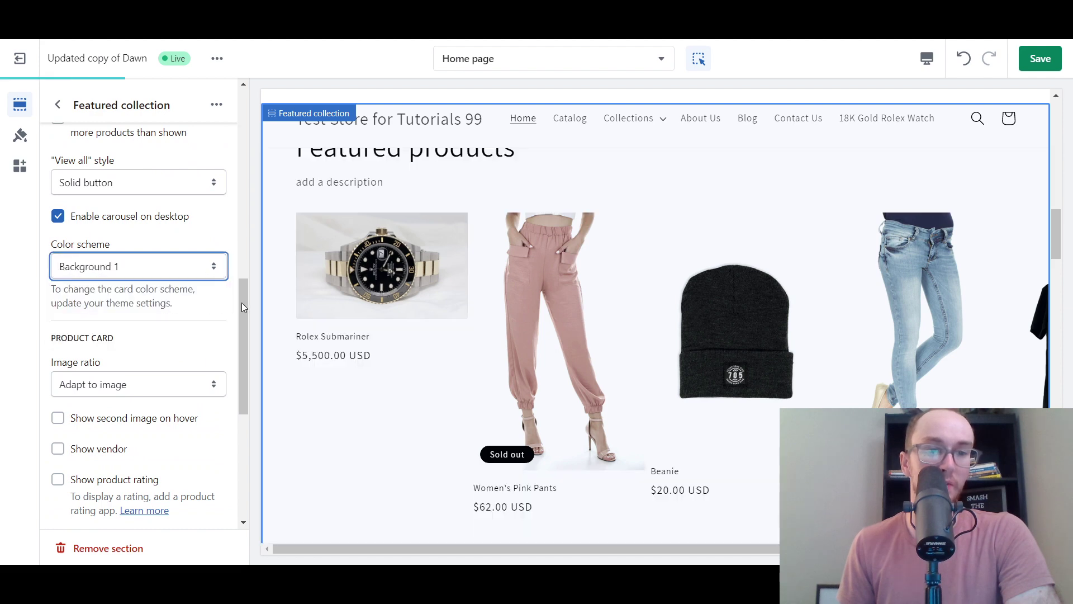
Step: Try the Square image ratio on the Featured collection's product cards and look over the other ratio options
{"action": "left_click_drag", "start_coordinate": [240, 307], "coordinate": [246, 360]}
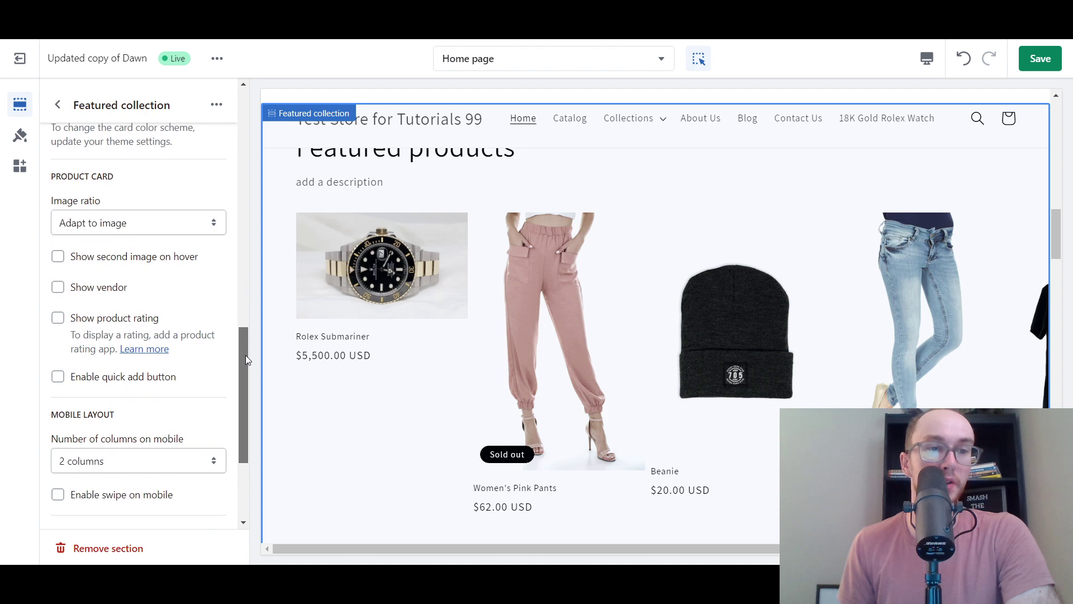
{"action": "left_click", "coordinate": [181, 226]}
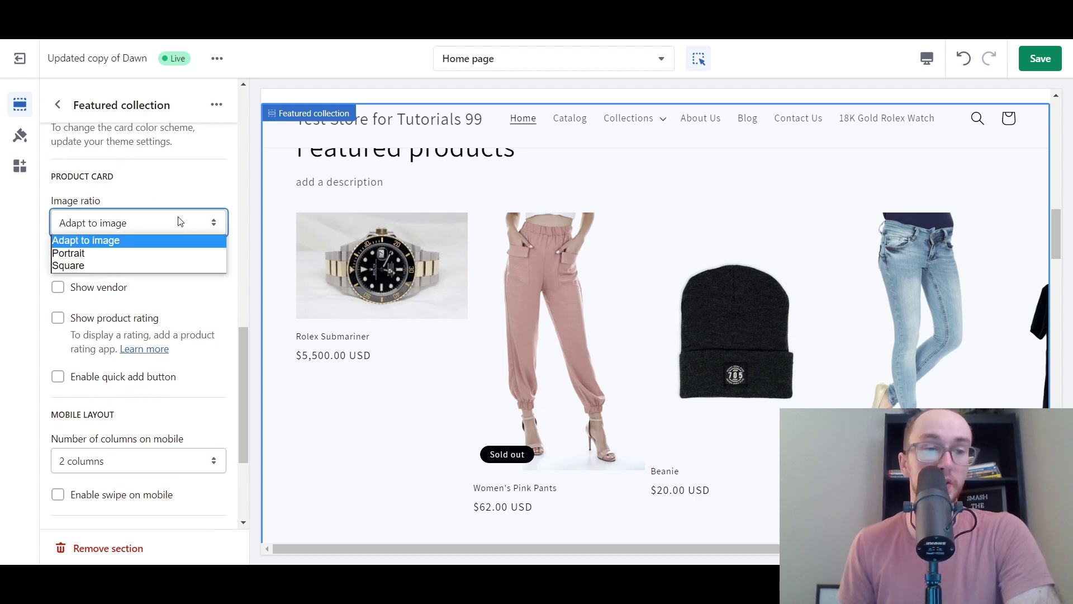
{"action": "left_click", "coordinate": [166, 263]}
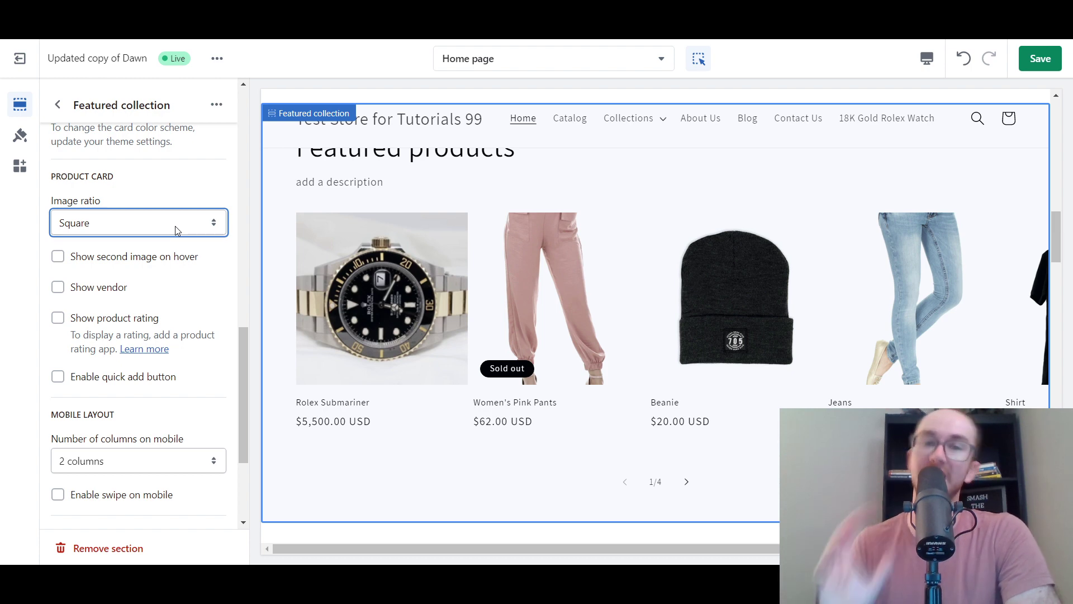
{"action": "left_click", "coordinate": [176, 226]}
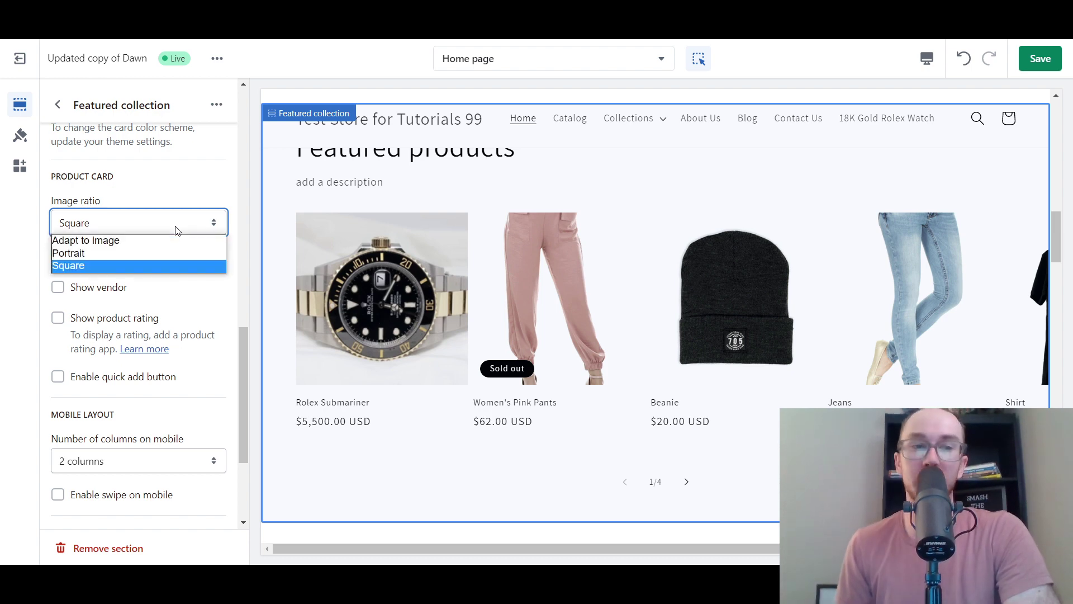
{"action": "left_click", "coordinate": [204, 190]}
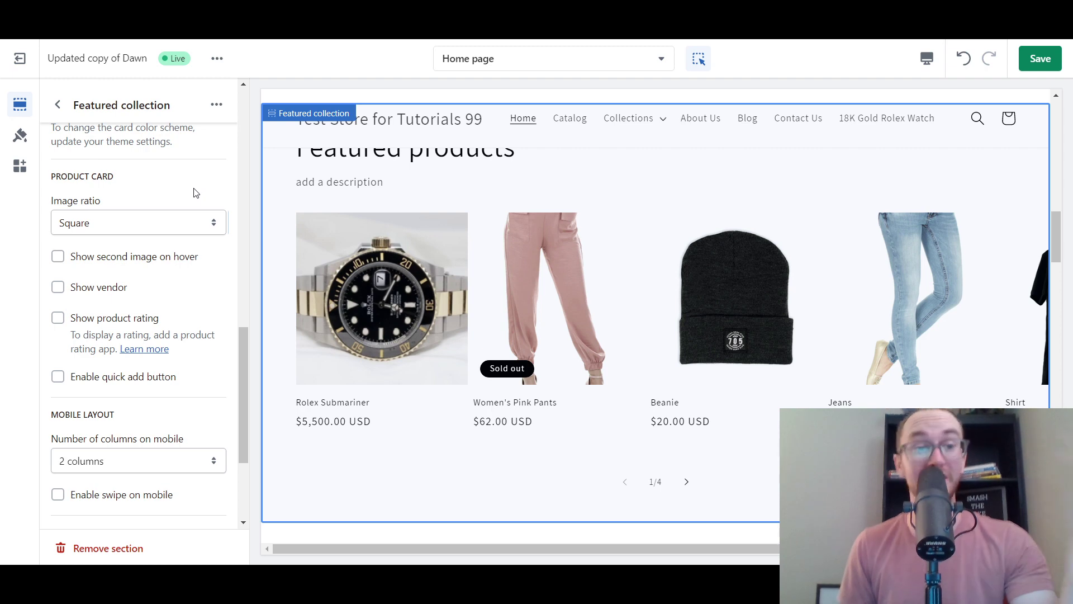
{"action": "left_click", "coordinate": [194, 227]}
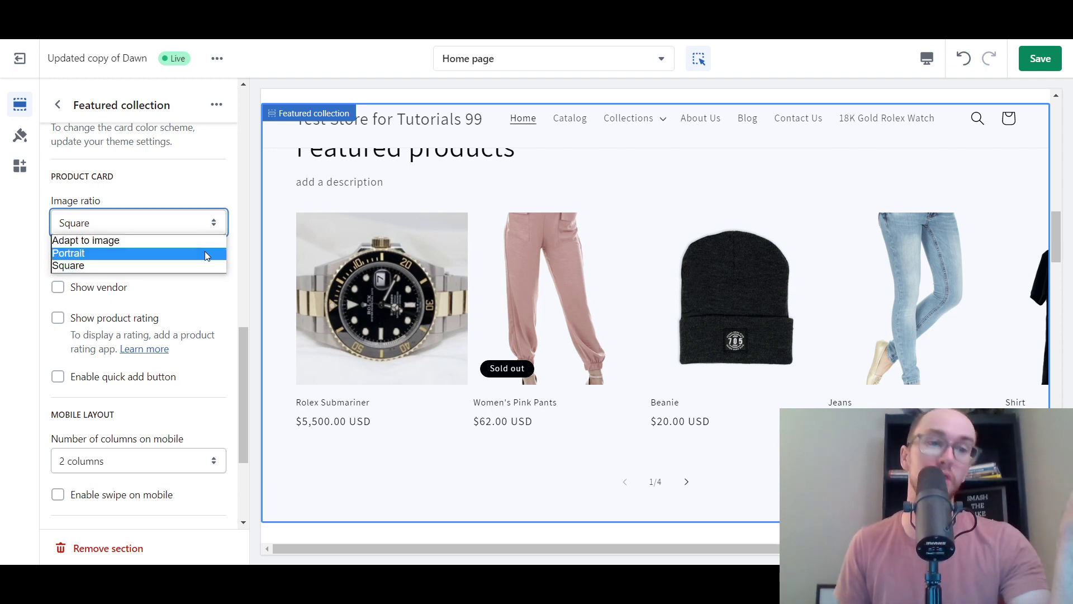
{"action": "left_click", "coordinate": [205, 190]}
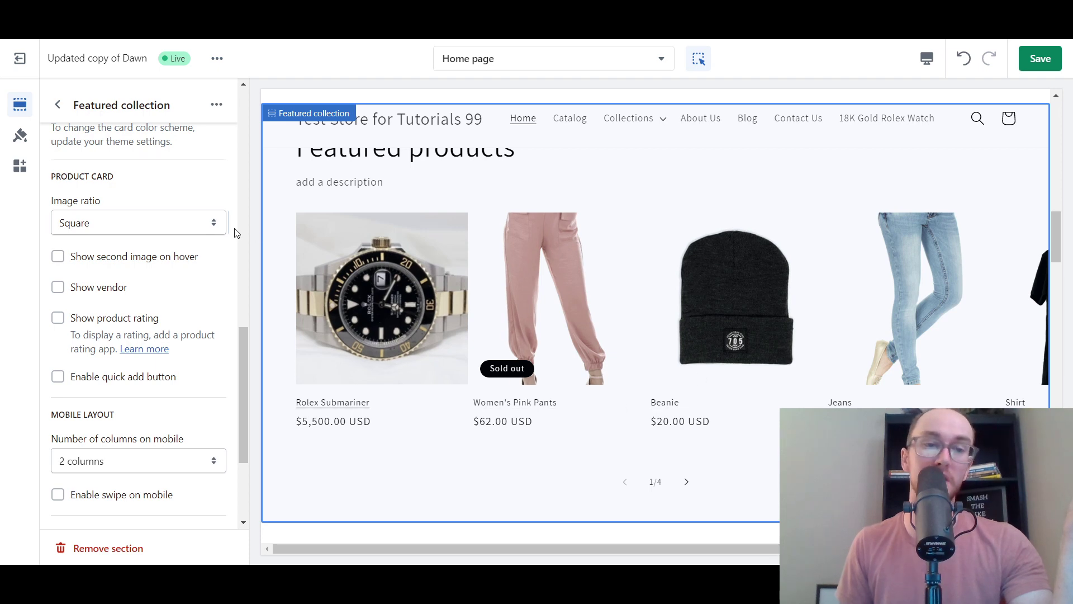
Step: Set the product card image ratio to Portrait and save the theme changes
{"action": "left_click", "coordinate": [215, 225]}
{"action": "left_click", "coordinate": [190, 265]}
{"action": "key", "text": "Up"}
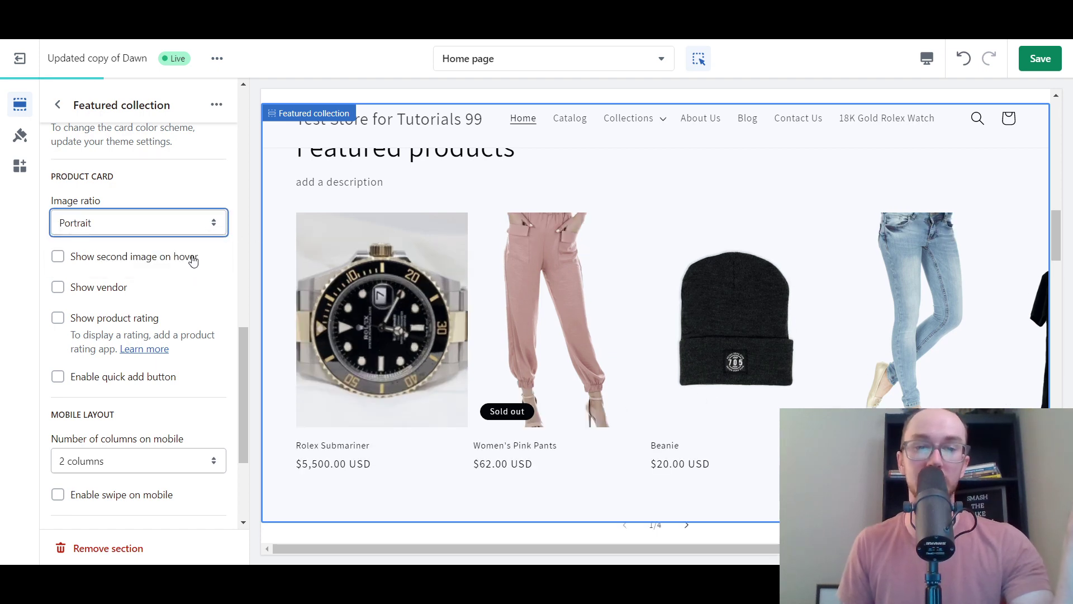
{"action": "left_click", "coordinate": [166, 237]}
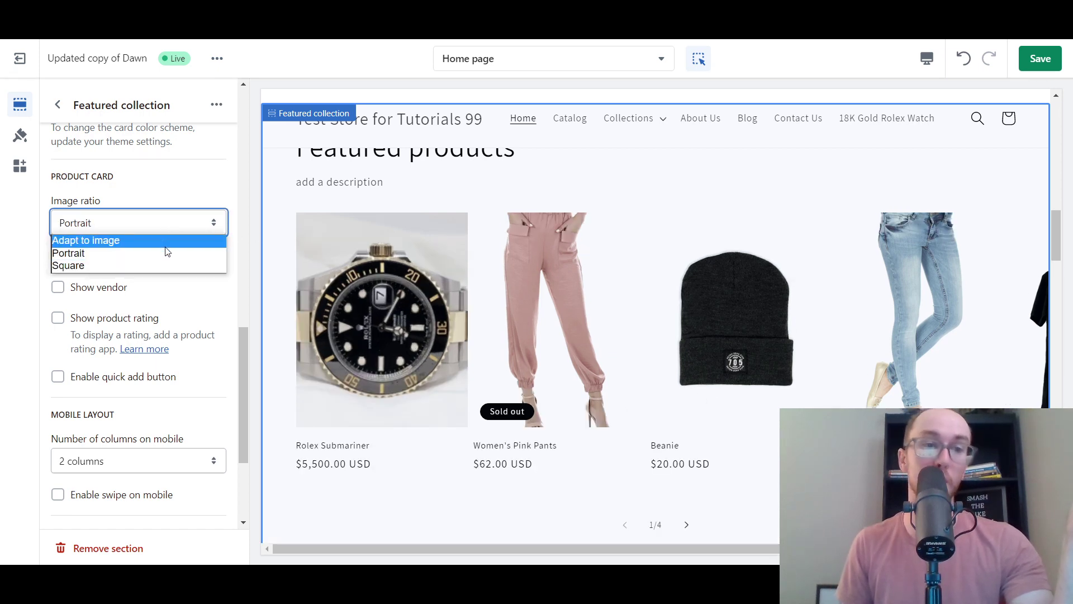
{"action": "left_click", "coordinate": [196, 197]}
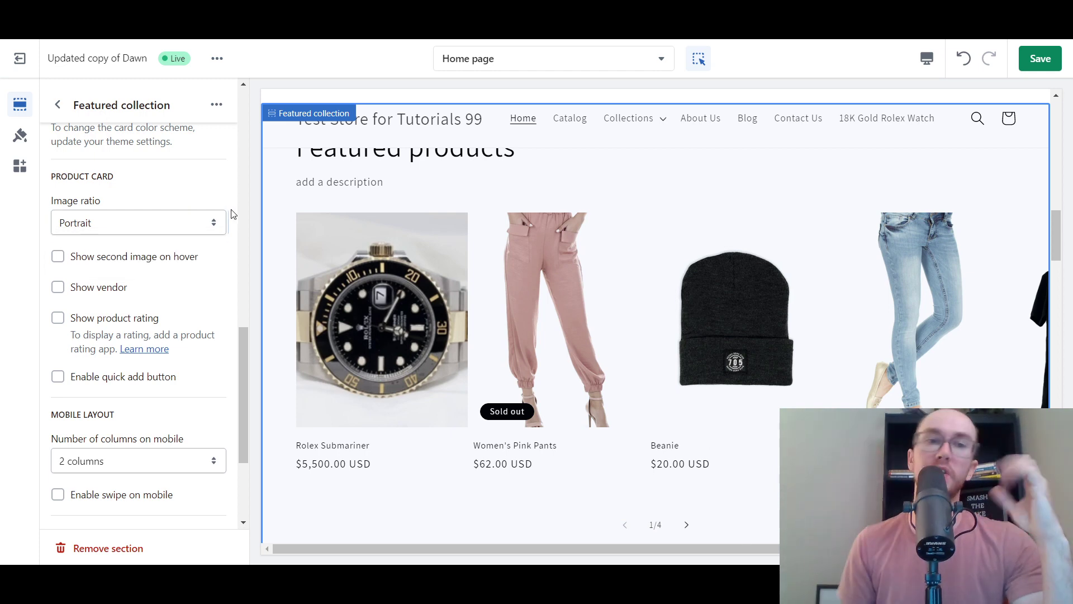
{"action": "left_click", "coordinate": [1040, 58]}
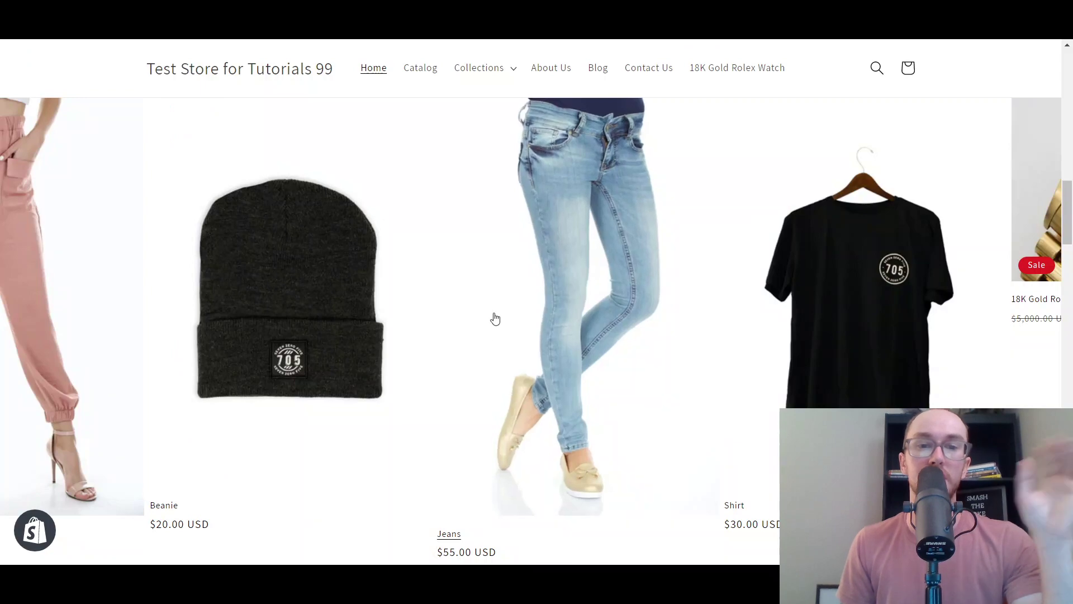
Step: Reload the live storefront's home page and inspect the product images in the Featured products carousel
{"action": "scroll", "coordinate": [497, 386], "scroll_direction": "down", "scroll_amount": 3}
{"action": "left_click", "coordinate": [499, 387]}
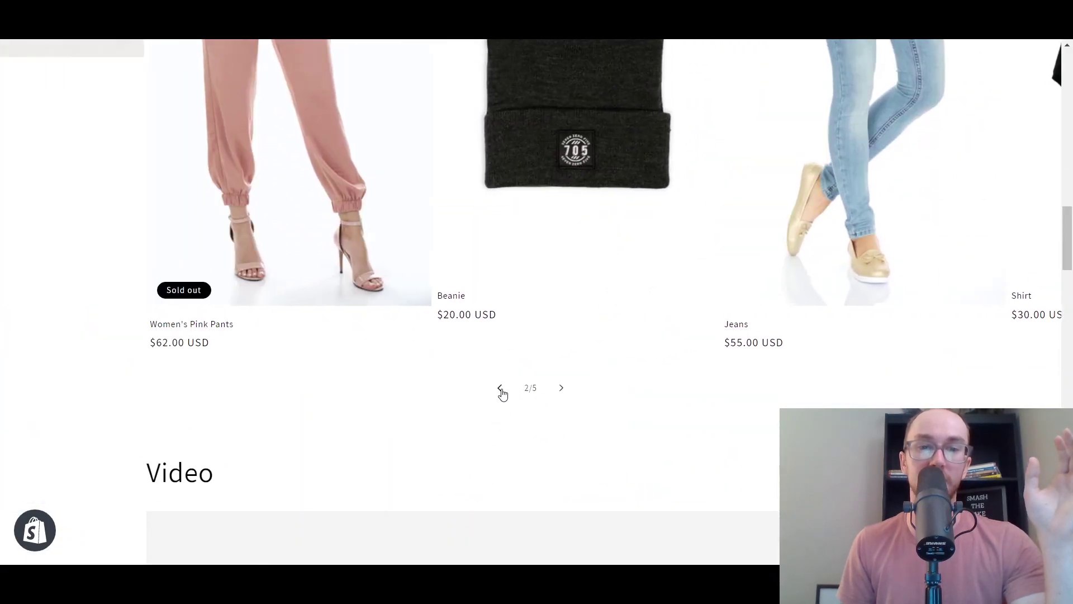
{"action": "scroll", "coordinate": [347, 280], "scroll_direction": "up", "scroll_amount": 4}
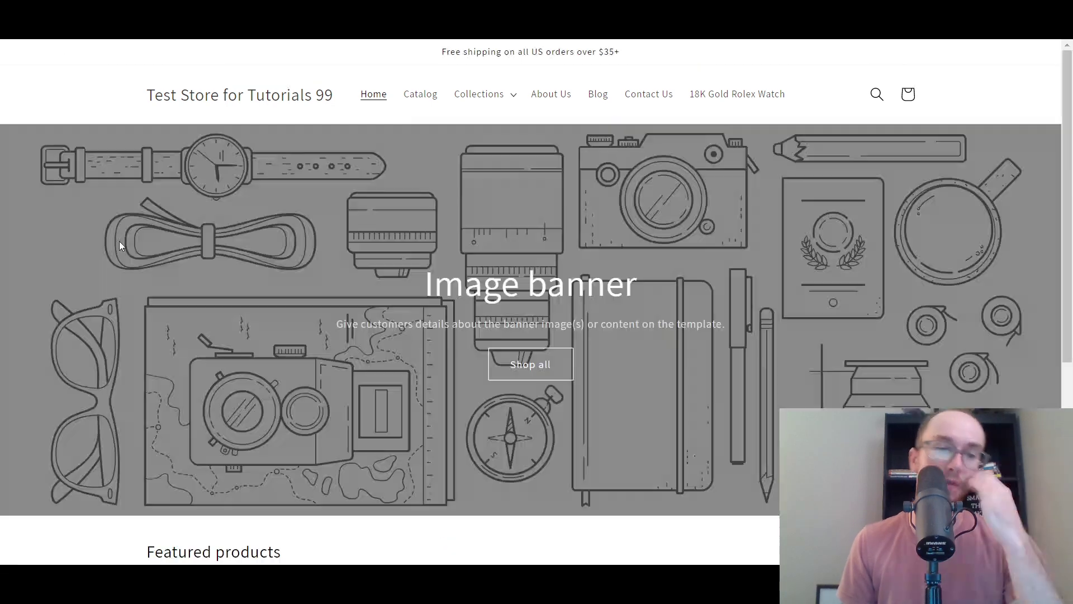
{"action": "scroll", "coordinate": [454, 310], "scroll_direction": "down", "scroll_amount": 10}
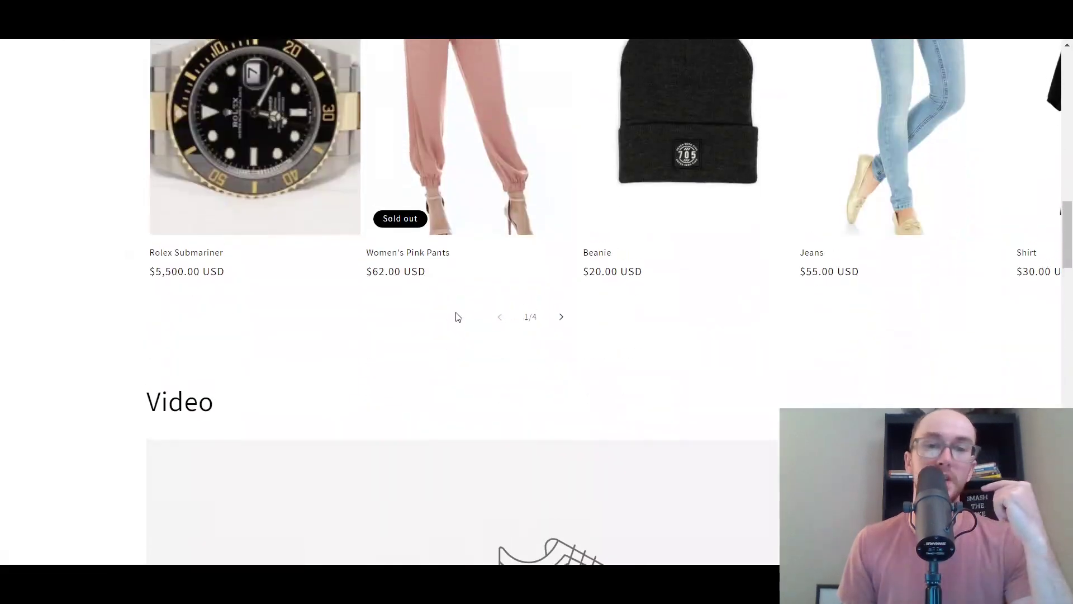
{"action": "scroll", "coordinate": [762, 338], "scroll_direction": "up", "scroll_amount": 2}
{"action": "scroll", "coordinate": [762, 338], "scroll_direction": "up", "scroll_amount": 2}
{"action": "scroll", "coordinate": [746, 334], "scroll_direction": "down", "scroll_amount": 2}
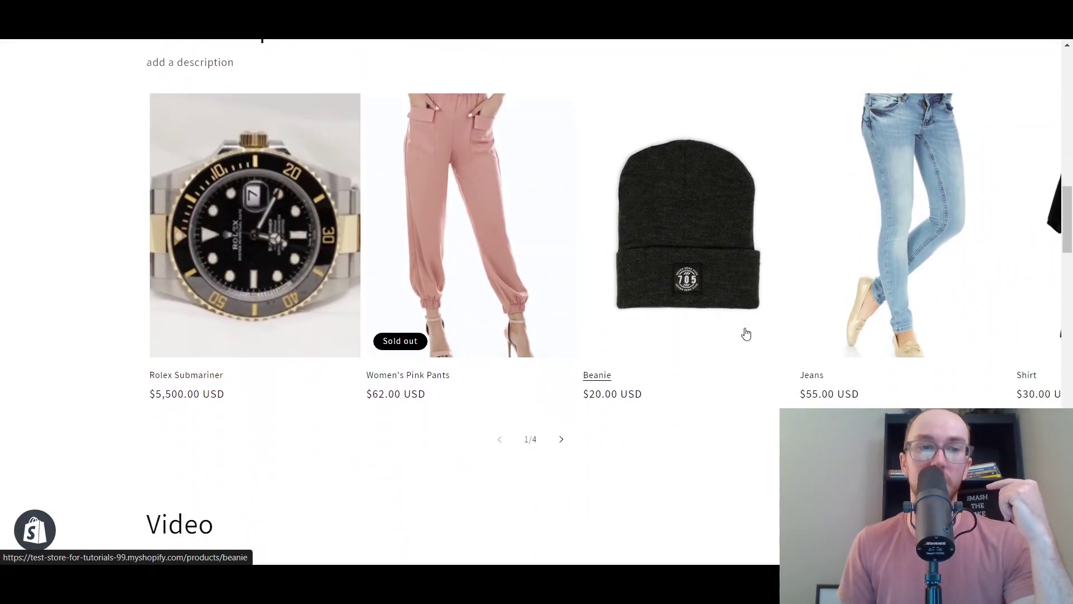
Step: Page through the live Featured products carousel to its last slide and back to the first
{"action": "left_click", "coordinate": [561, 442]}
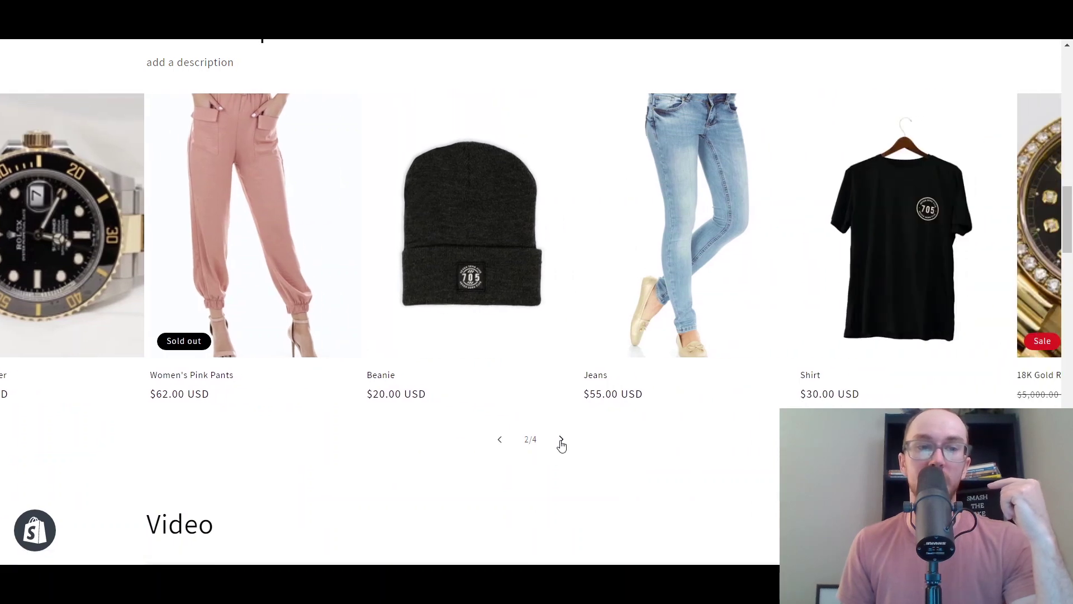
{"action": "scroll", "coordinate": [249, 219], "scroll_direction": "up", "scroll_amount": 1}
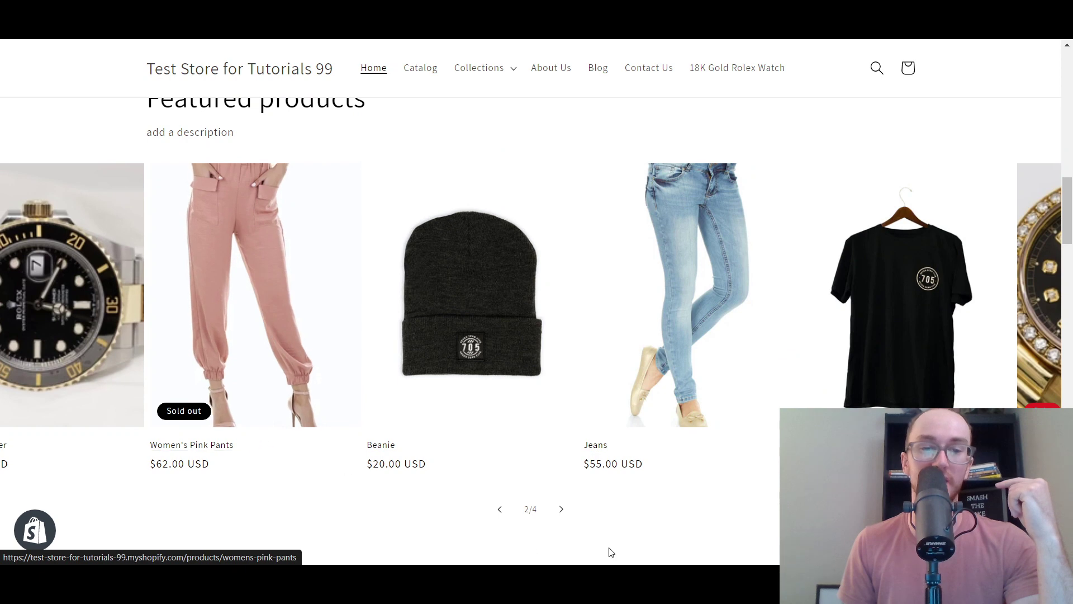
{"action": "left_click", "coordinate": [562, 518]}
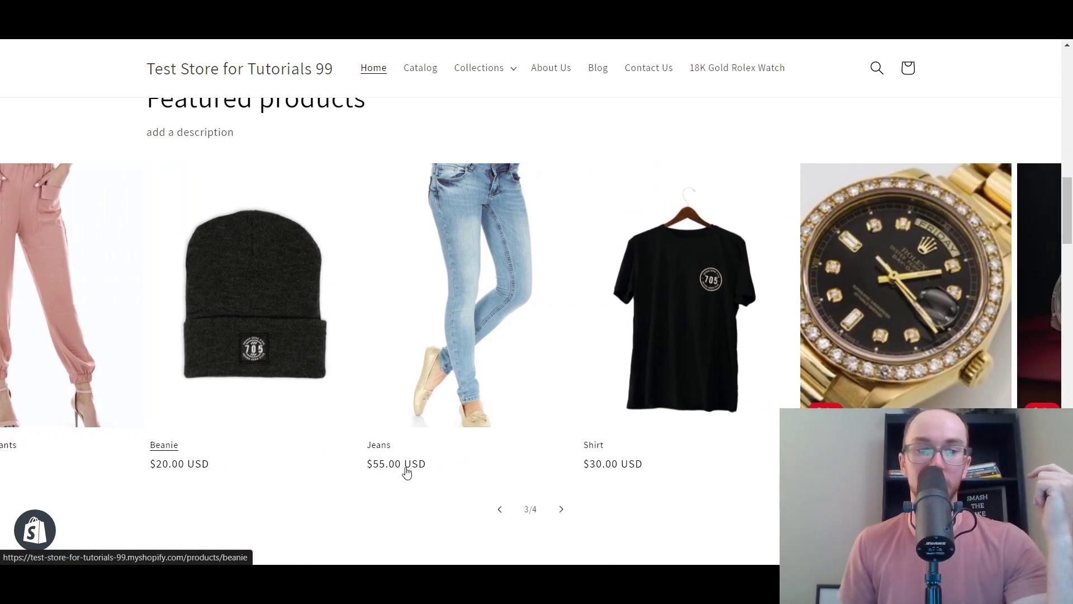
{"action": "left_click", "coordinate": [562, 519]}
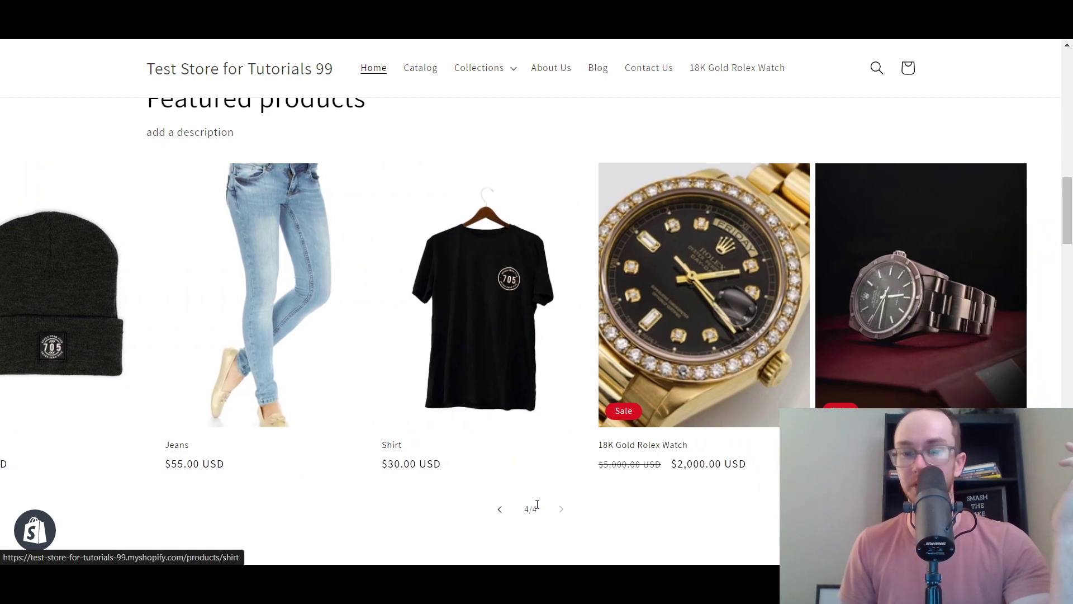
{"action": "left_click", "coordinate": [501, 515]}
{"action": "left_click", "coordinate": [501, 515]}
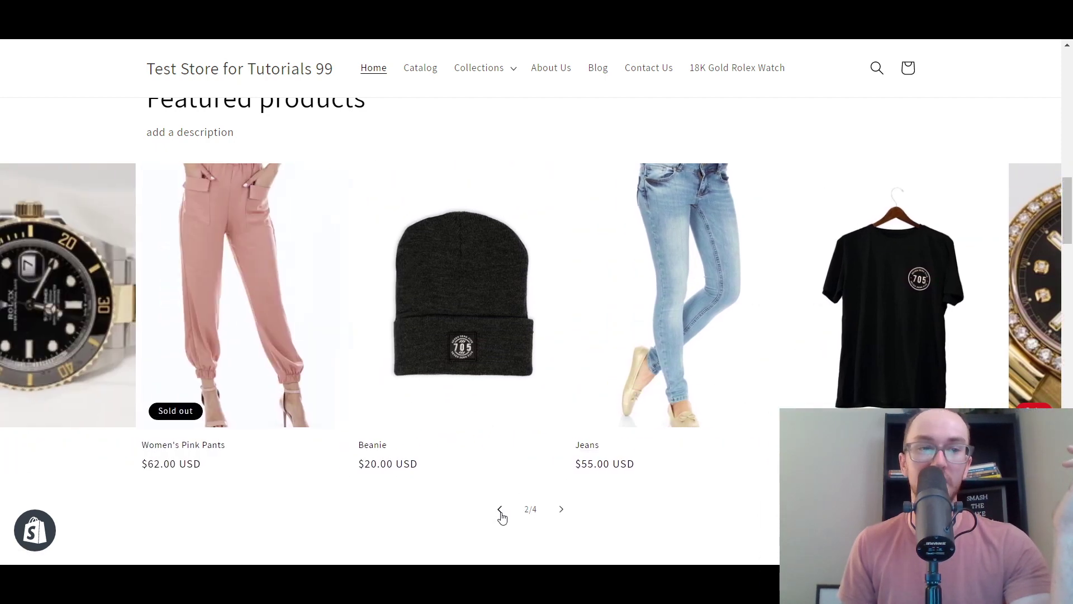
{"action": "left_click", "coordinate": [503, 515]}
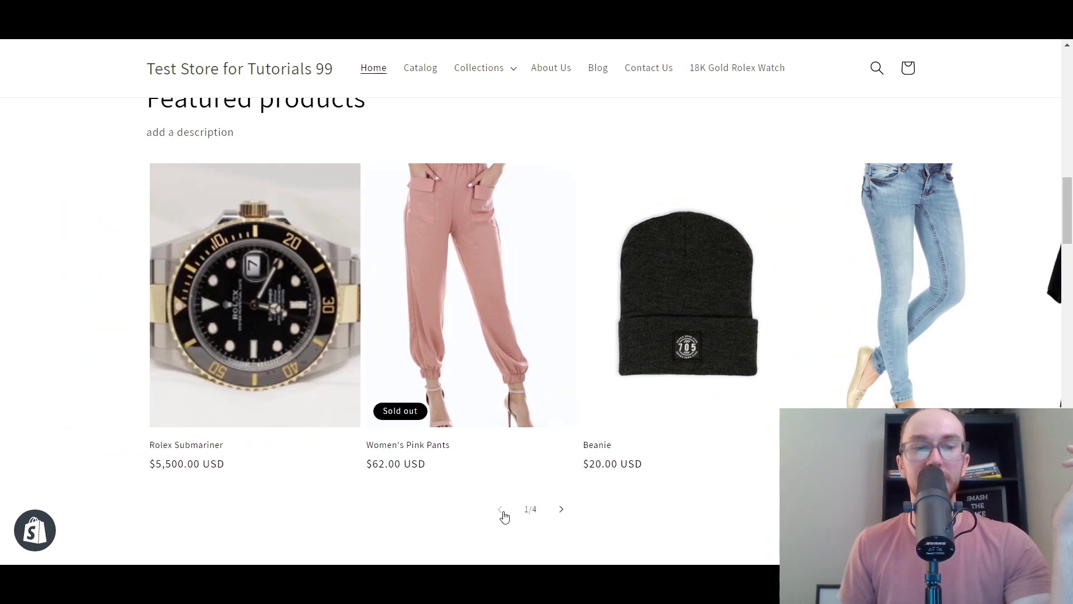
Step: Advance the live Featured products carousel by one slide and look over the product card's image ratio options in the theme editor
{"action": "left_click", "coordinate": [562, 509]}
{"action": "scroll", "coordinate": [674, 524], "scroll_direction": "down", "scroll_amount": 1}
{"action": "scroll", "coordinate": [675, 524], "scroll_direction": "up", "scroll_amount": 1}
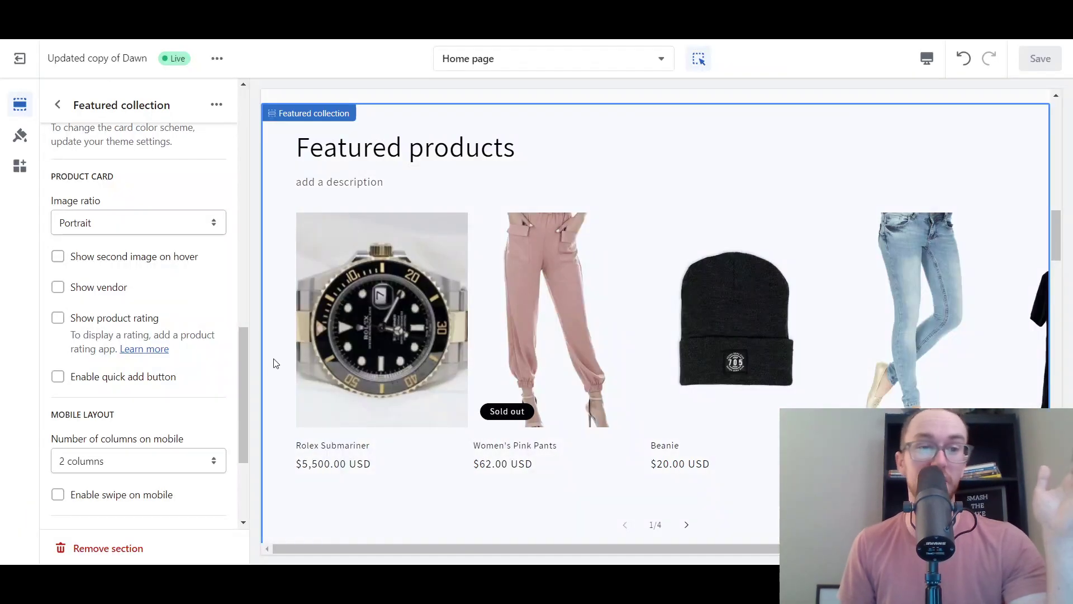
{"action": "left_click", "coordinate": [165, 220]}
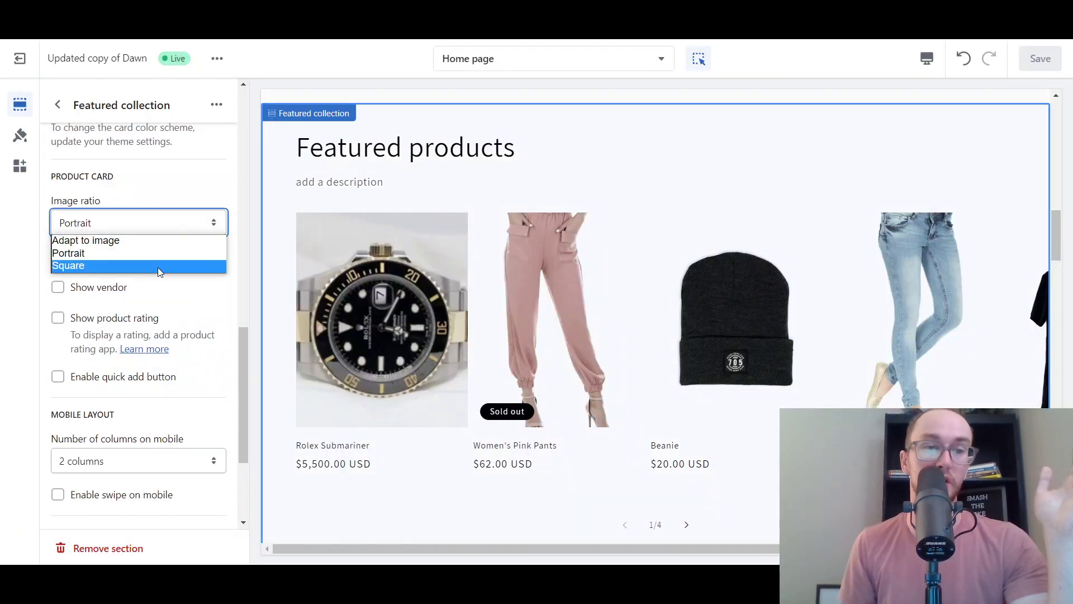
{"action": "left_click", "coordinate": [411, 60]}
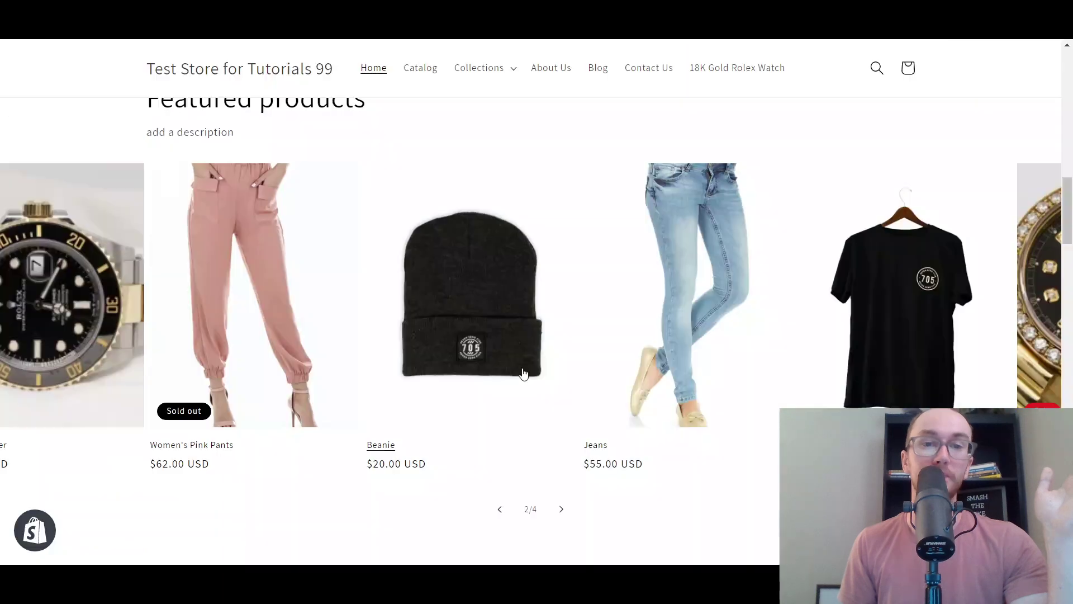
Step: Slide back and forth through the live home page's upper Featured products carousel of watches, reaching its last slide
{"action": "scroll", "coordinate": [527, 391], "scroll_direction": "up", "scroll_amount": 4}
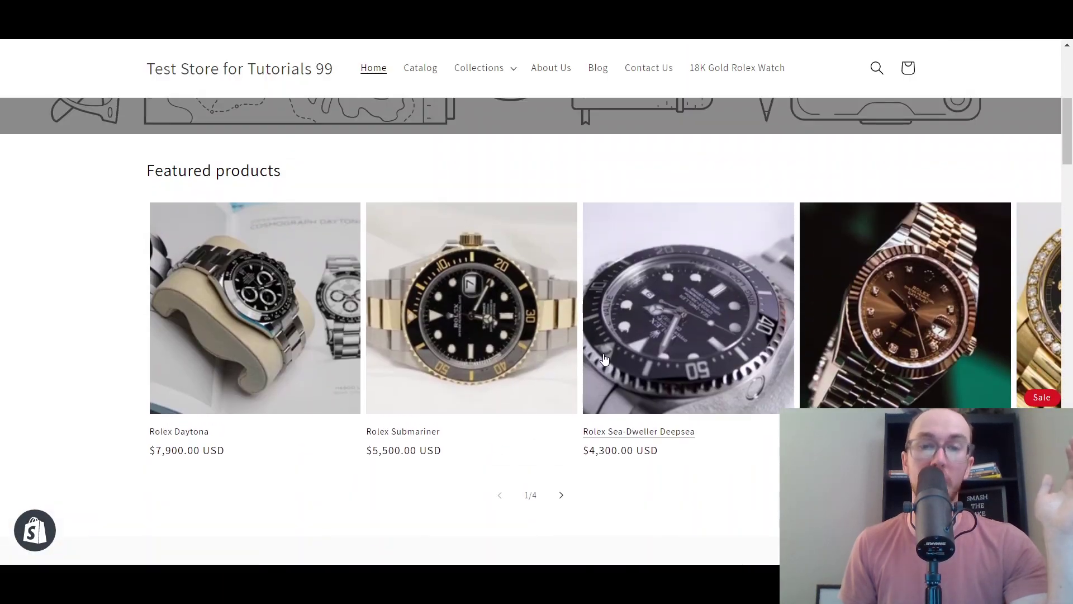
{"action": "scroll", "coordinate": [604, 358], "scroll_direction": "right", "scroll_amount": 8}
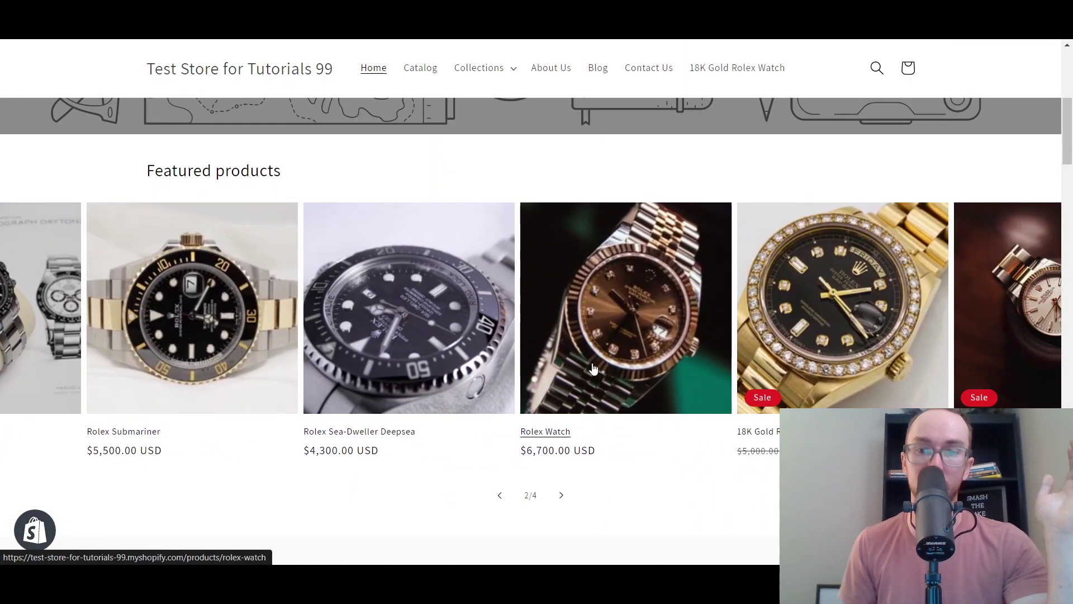
{"action": "scroll", "coordinate": [594, 371], "scroll_direction": "right", "scroll_amount": 2}
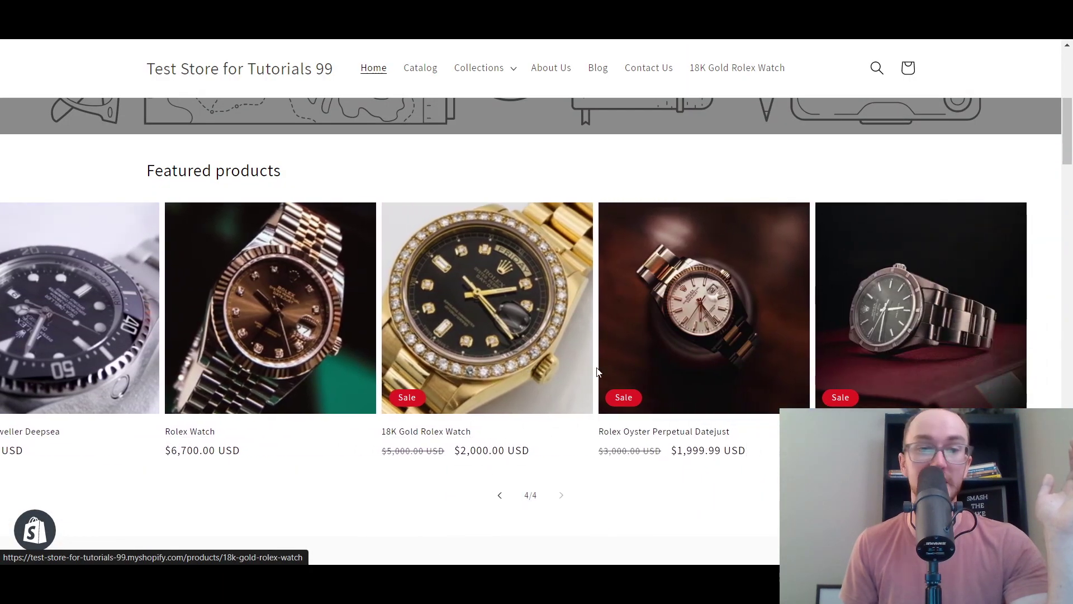
{"action": "scroll", "coordinate": [597, 373], "scroll_direction": "left", "scroll_amount": 7}
{"action": "scroll", "coordinate": [599, 375], "scroll_direction": "left", "scroll_amount": 3}
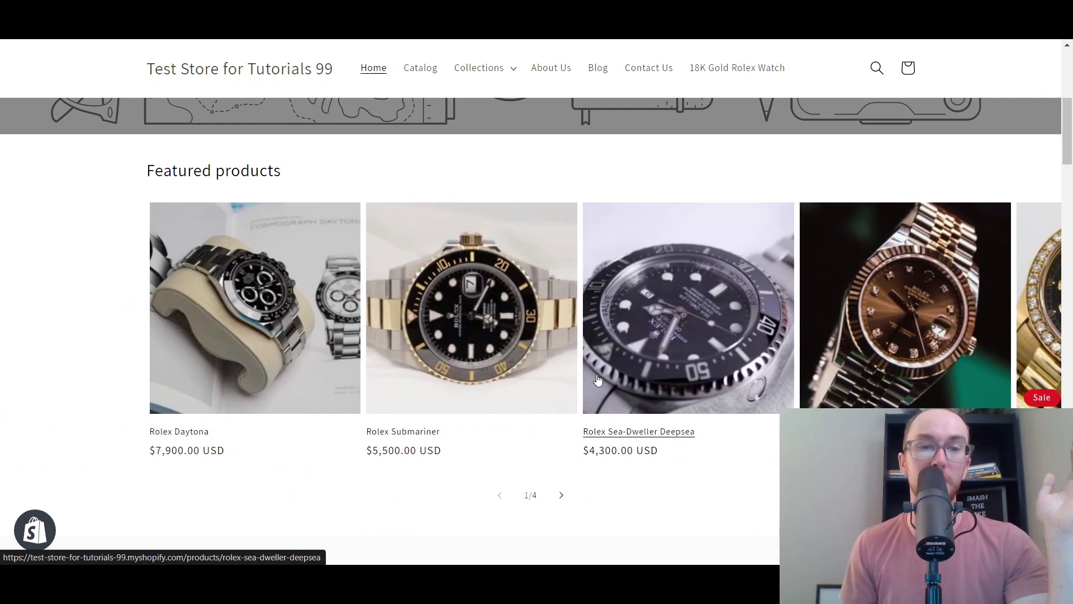
{"action": "scroll", "coordinate": [598, 379], "scroll_direction": "right", "scroll_amount": 6}
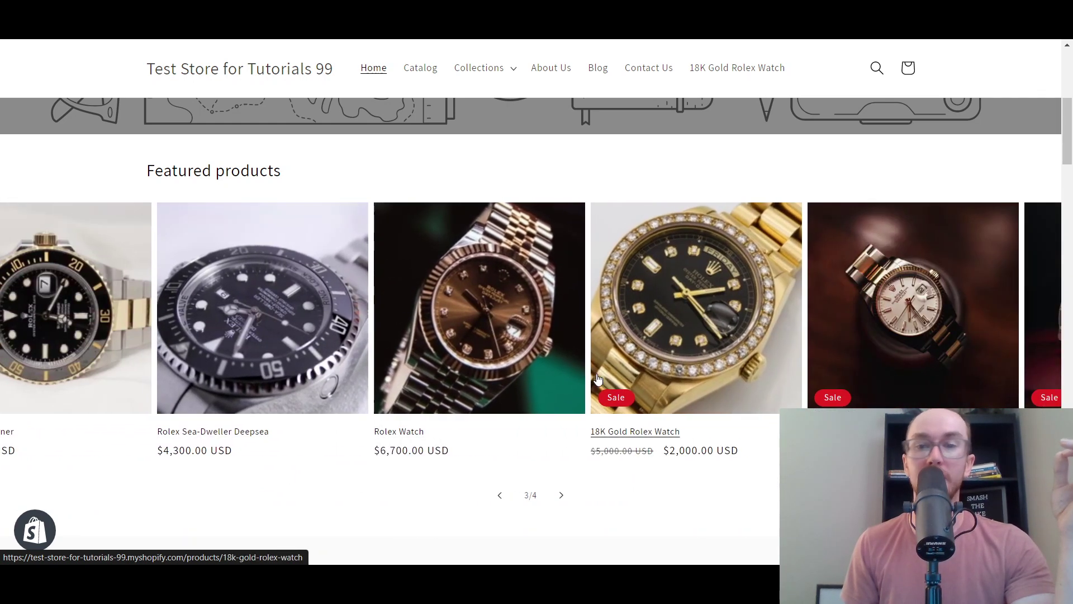
{"action": "scroll", "coordinate": [601, 376], "scroll_direction": "right", "scroll_amount": 3}
{"action": "scroll", "coordinate": [598, 372], "scroll_direction": "left", "scroll_amount": 5}
Step: Slide through the live home page's lower Featured products carousel to its end and back, and inspect its product cards
{"action": "scroll", "coordinate": [591, 362], "scroll_direction": "down", "scroll_amount": 7}
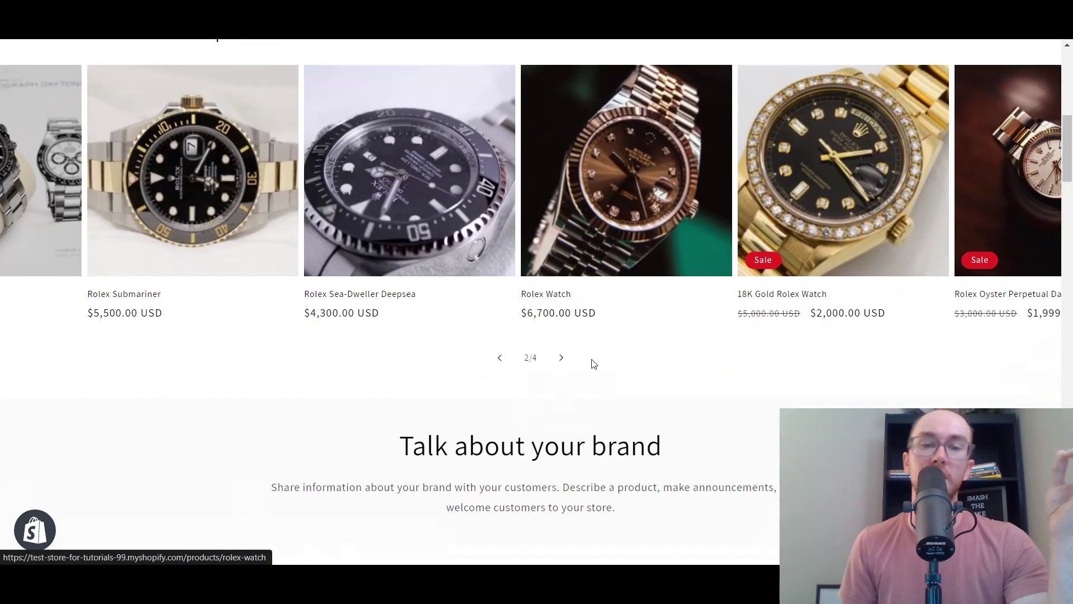
{"action": "scroll", "coordinate": [597, 359], "scroll_direction": "down", "scroll_amount": 3}
{"action": "scroll", "coordinate": [599, 355], "scroll_direction": "right", "scroll_amount": 2}
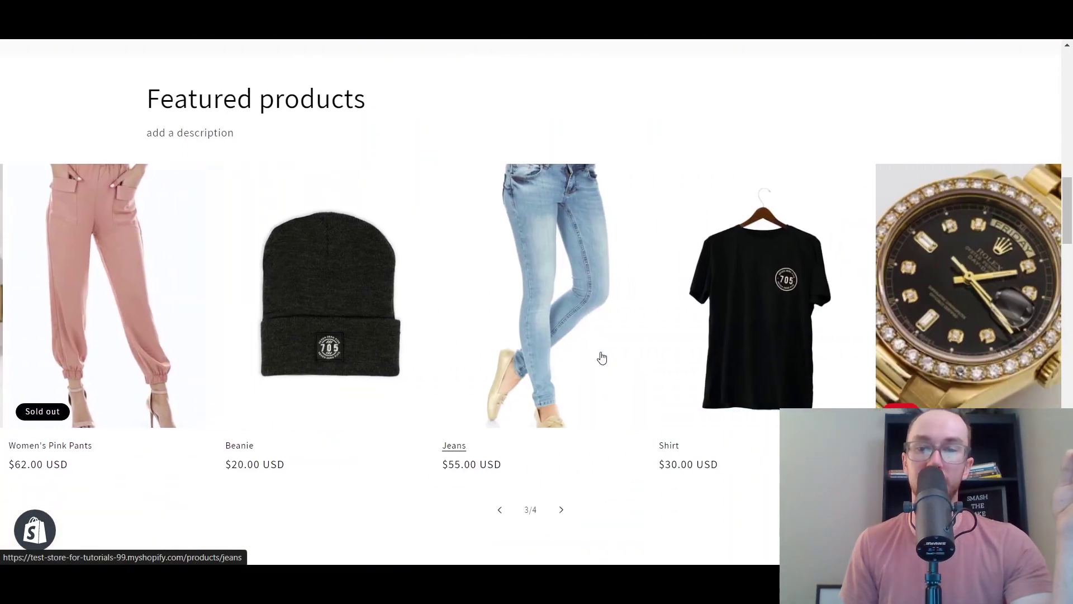
{"action": "scroll", "coordinate": [599, 356], "scroll_direction": "left", "scroll_amount": 4}
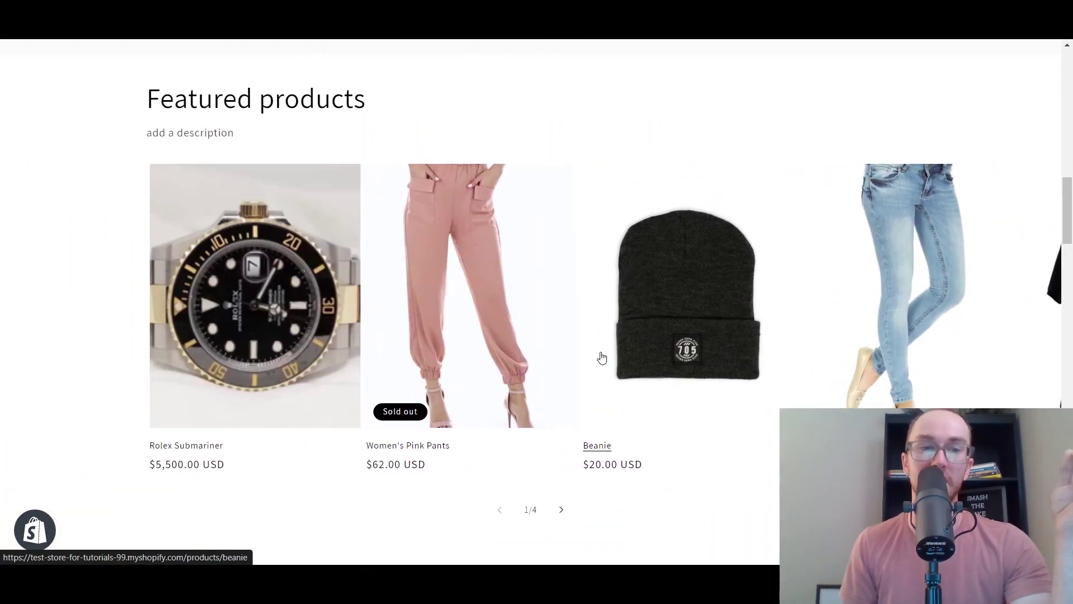
{"action": "scroll", "coordinate": [603, 361], "scroll_direction": "right", "scroll_amount": 3}
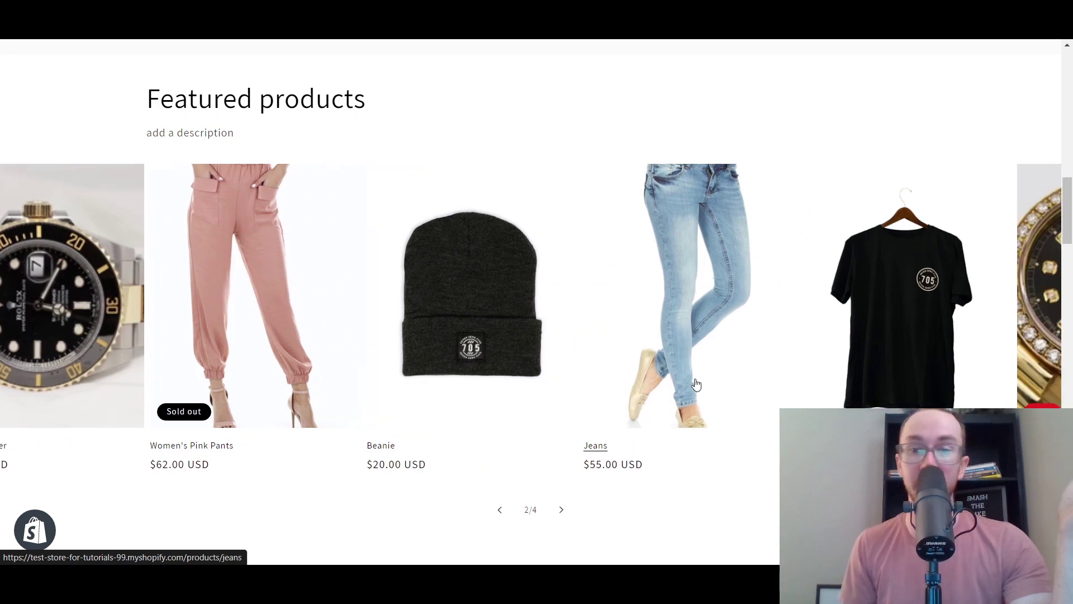
{"action": "scroll", "coordinate": [657, 384], "scroll_direction": "down", "scroll_amount": 1}
{"action": "scroll", "coordinate": [656, 382], "scroll_direction": "up", "scroll_amount": 1}
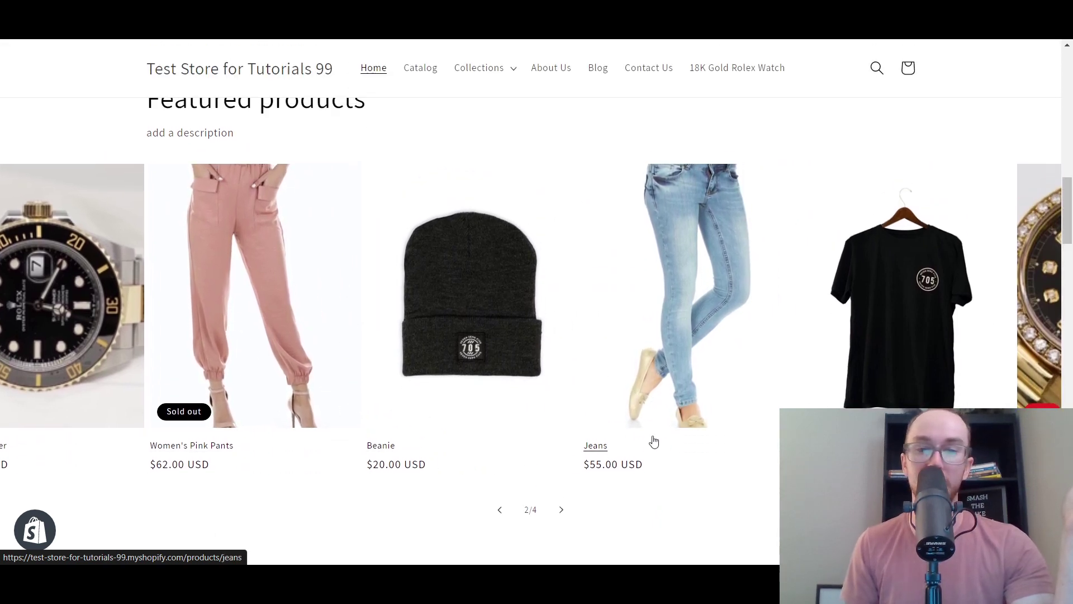
{"action": "scroll", "coordinate": [610, 411], "scroll_direction": "right", "scroll_amount": 5}
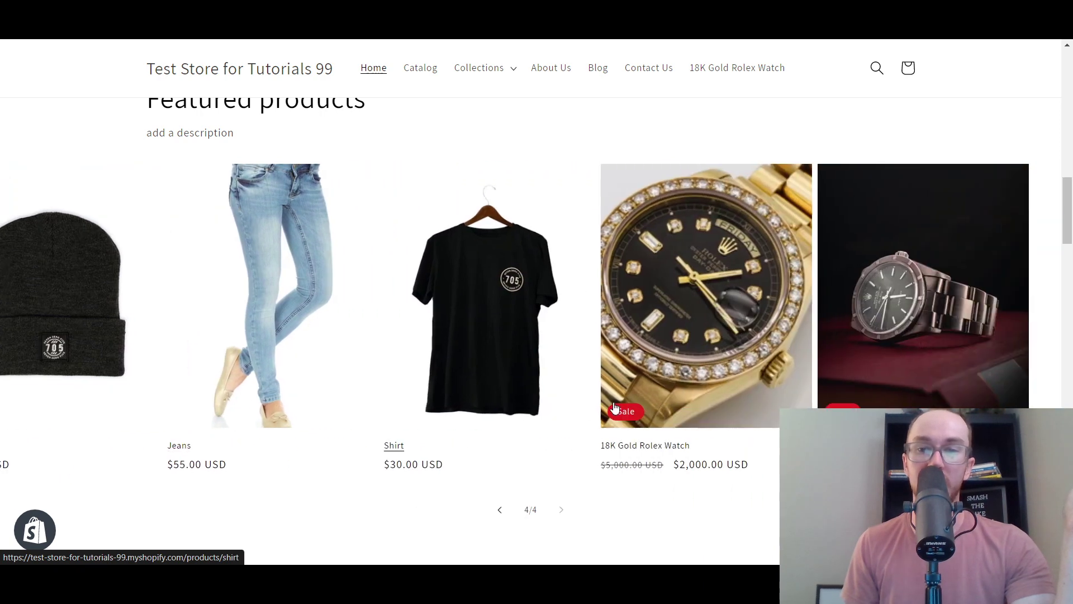
{"action": "scroll", "coordinate": [666, 376], "scroll_direction": "left", "scroll_amount": 5}
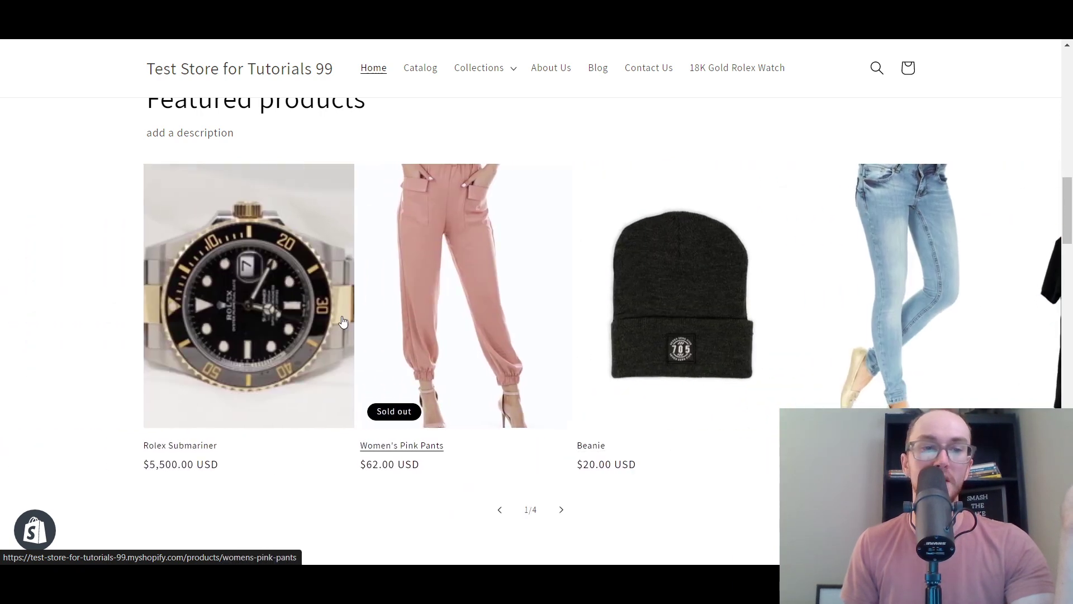
{"action": "scroll", "coordinate": [523, 270], "scroll_direction": "up", "scroll_amount": 2}
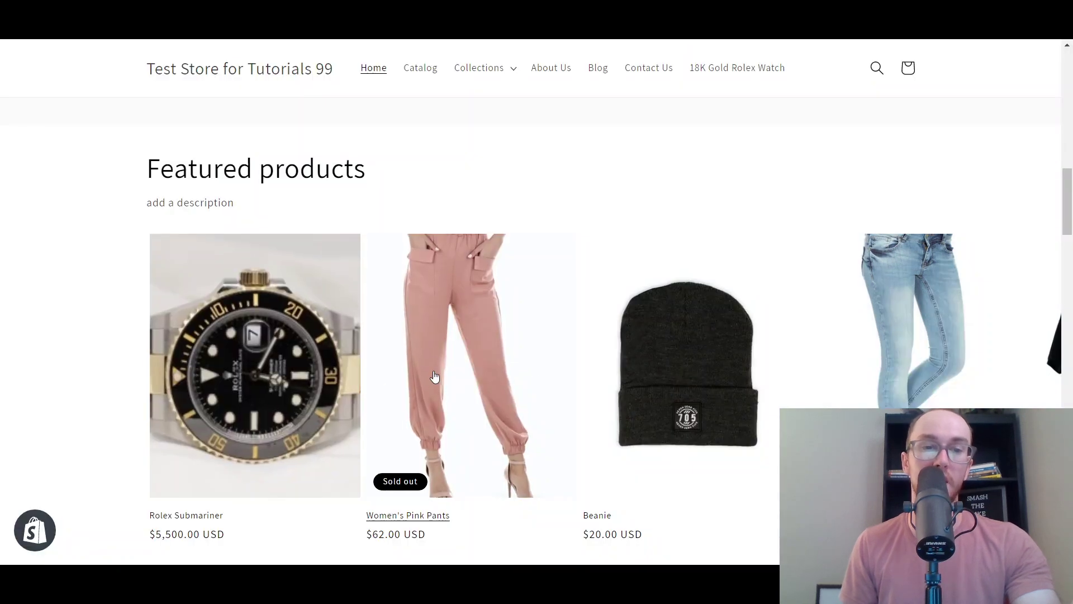
{"action": "scroll", "coordinate": [426, 363], "scroll_direction": "down", "scroll_amount": 1}
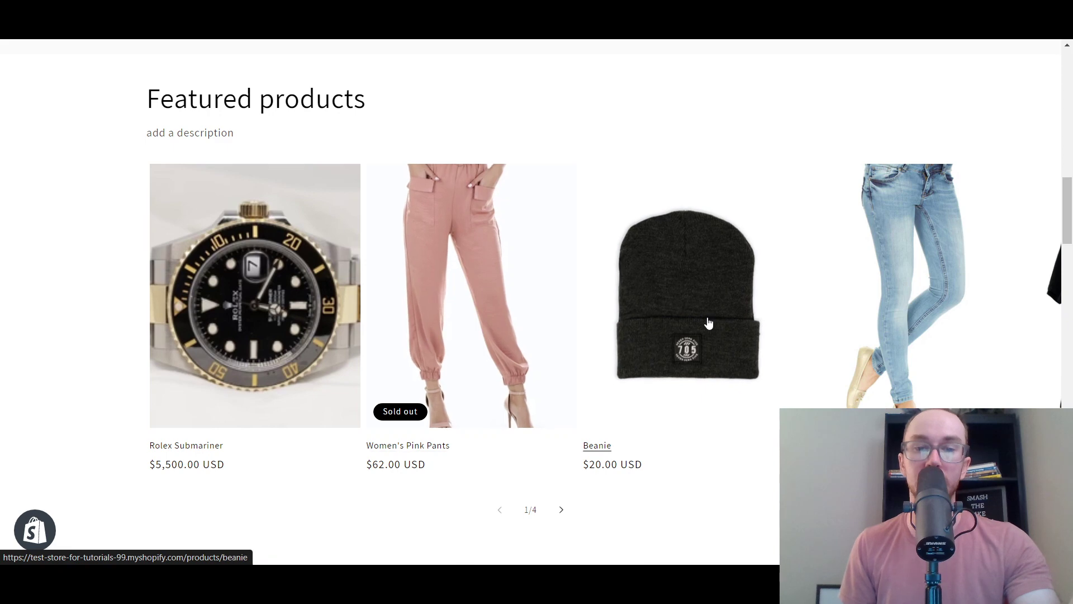
{"action": "scroll", "coordinate": [607, 250], "scroll_direction": "down", "scroll_amount": 2}
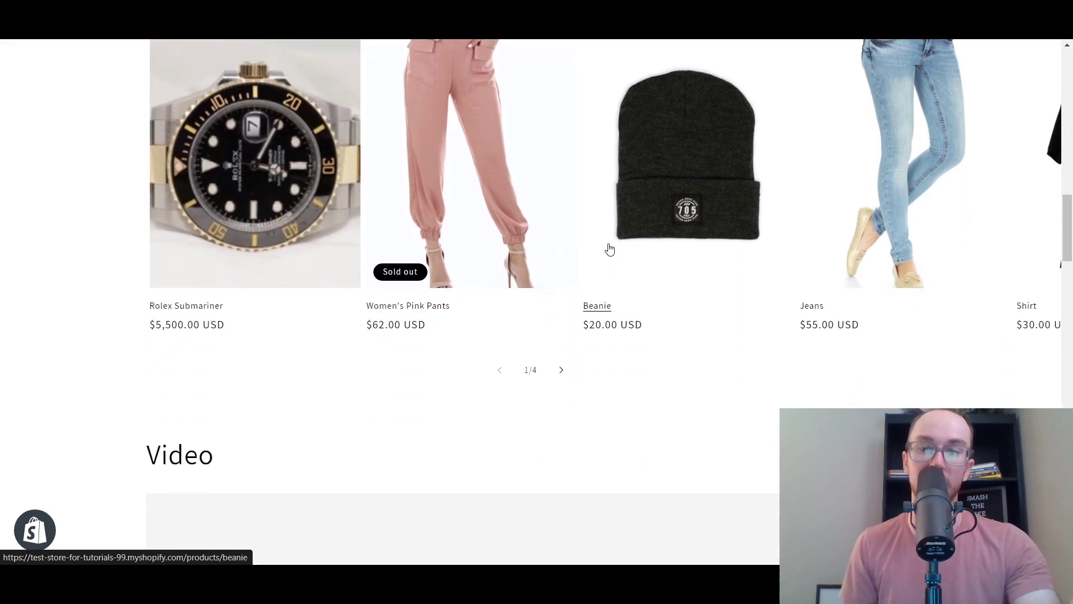
{"action": "scroll", "coordinate": [402, 192], "scroll_direction": "up", "scroll_amount": 1}
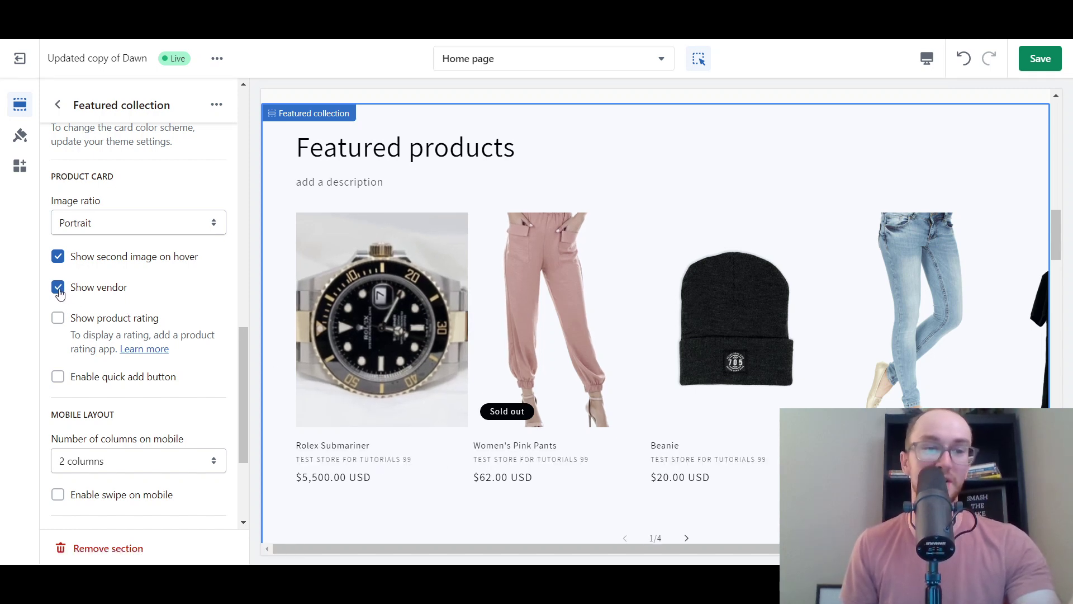
Step: Show the second image on hover on the Featured collection's product cards, and try out showing the vendor and product rating
{"action": "left_click", "coordinate": [60, 319]}
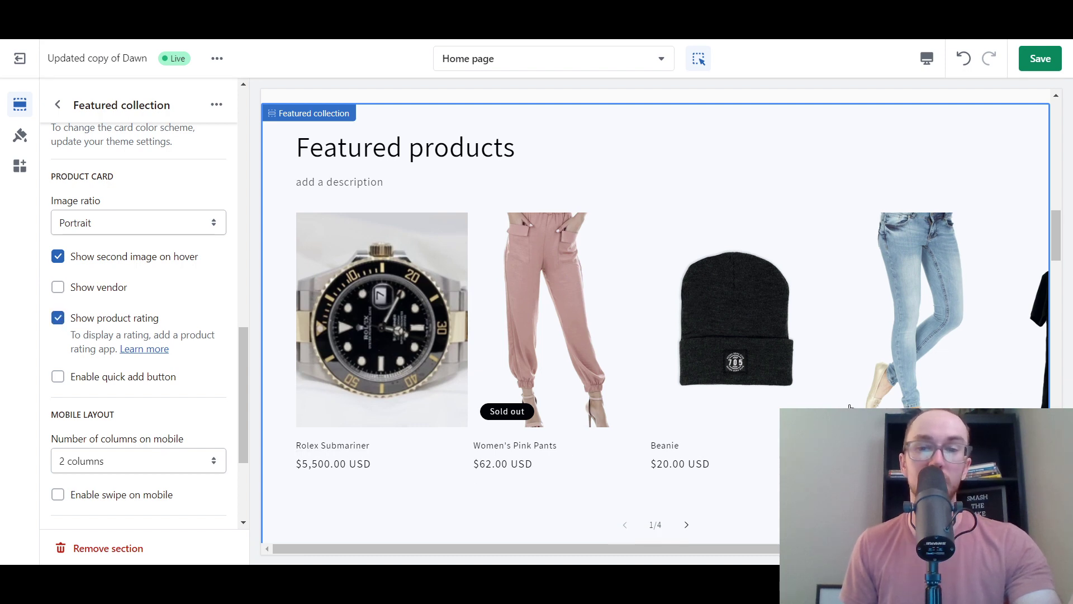
{"action": "scroll", "coordinate": [683, 366], "scroll_direction": "right", "scroll_amount": 6}
{"action": "scroll", "coordinate": [674, 367], "scroll_direction": "left", "scroll_amount": 5}
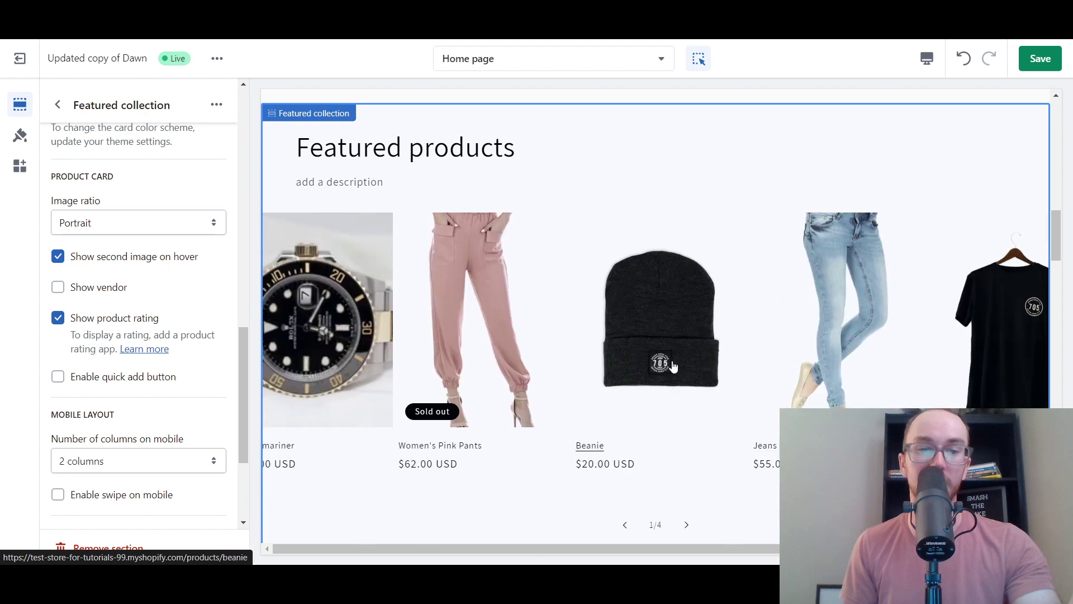
{"action": "scroll", "coordinate": [674, 366], "scroll_direction": "left", "scroll_amount": 2}
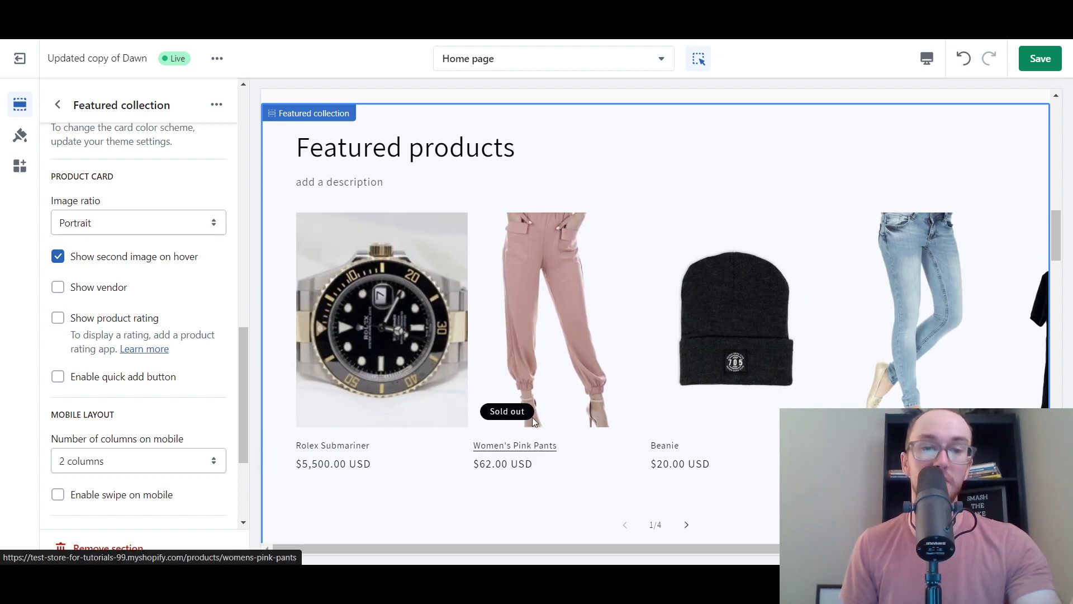
Step: Enable the quick add button on the Featured collection's product cards and check it by sliding through the preview carousel
{"action": "scroll", "coordinate": [604, 425], "scroll_direction": "right", "scroll_amount": 3}
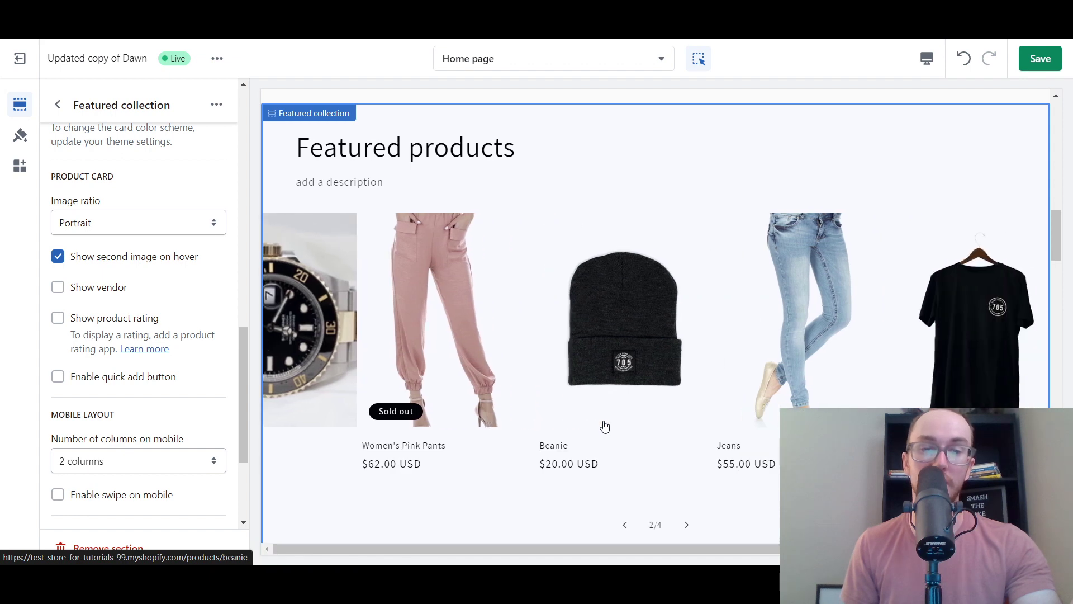
{"action": "scroll", "coordinate": [604, 423], "scroll_direction": "left", "scroll_amount": 3}
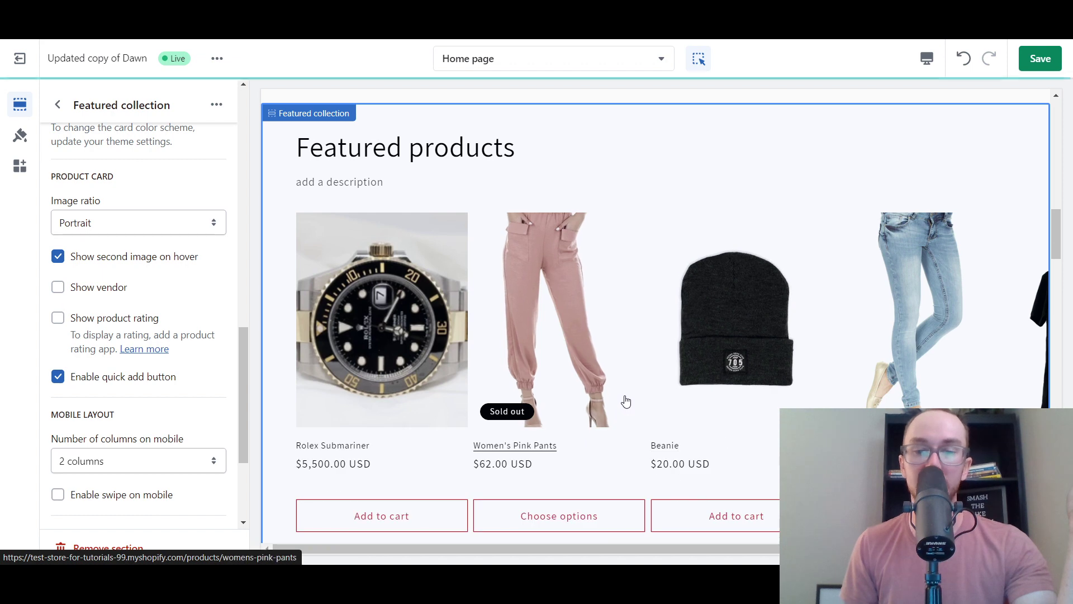
{"action": "scroll", "coordinate": [627, 401], "scroll_direction": "down", "scroll_amount": 1}
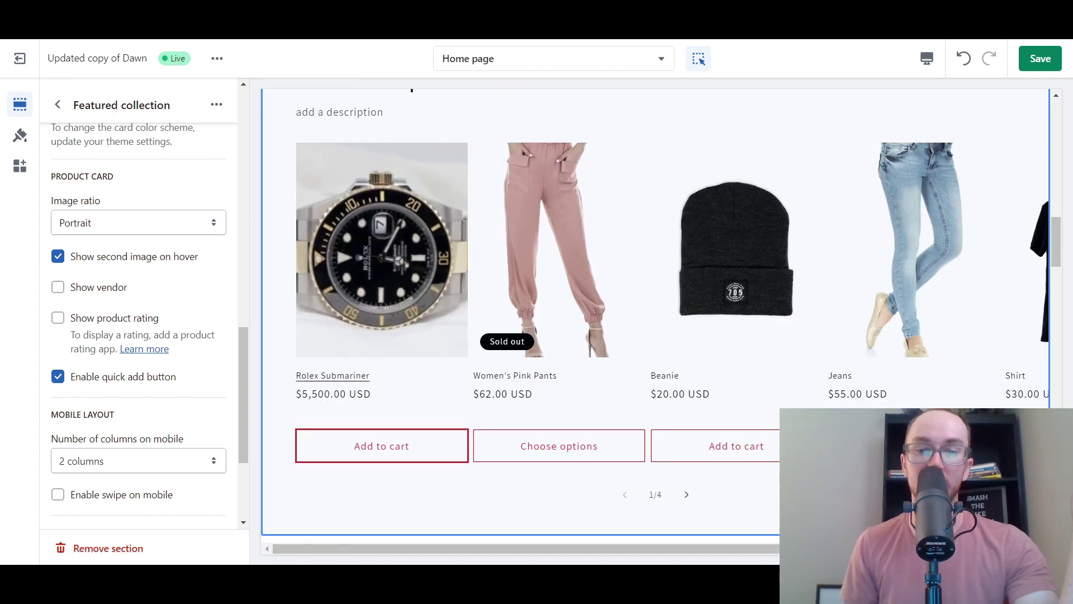
{"action": "scroll", "coordinate": [757, 453], "scroll_direction": "right", "scroll_amount": 5}
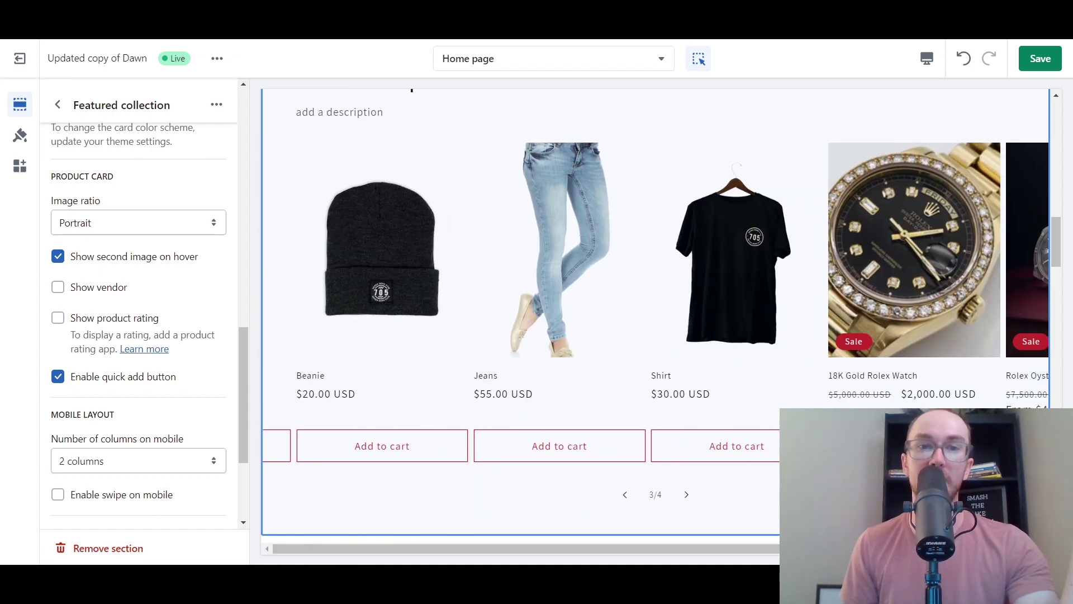
{"action": "scroll", "coordinate": [551, 319], "scroll_direction": "left", "scroll_amount": 5}
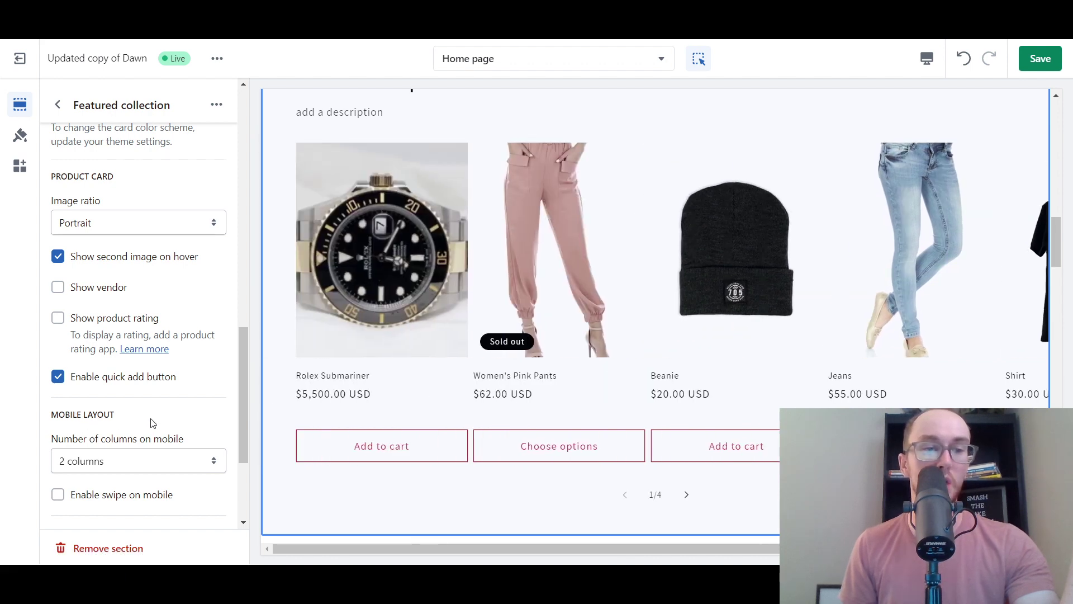
Step: Switch the theme preview to Mobile and set the Featured collection's number of columns on mobile to 1 column
{"action": "scroll", "coordinate": [151, 423], "scroll_direction": "down", "scroll_amount": 1}
{"action": "left_click", "coordinate": [926, 64]}
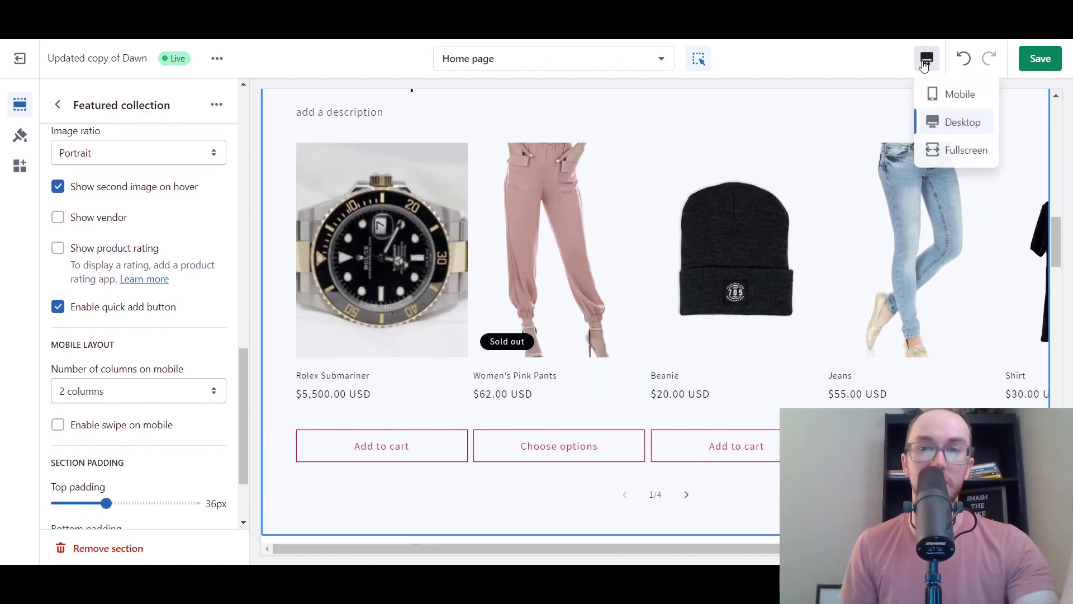
{"action": "left_click", "coordinate": [941, 101]}
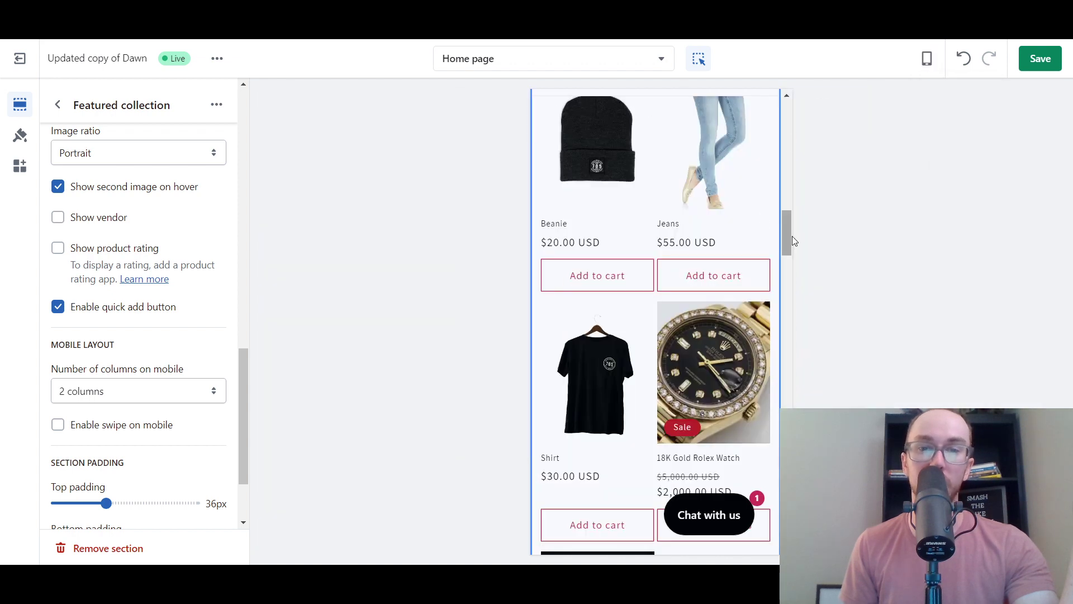
{"action": "left_click_drag", "start_coordinate": [790, 230], "coordinate": [816, 204]}
{"action": "left_click", "coordinate": [133, 382]}
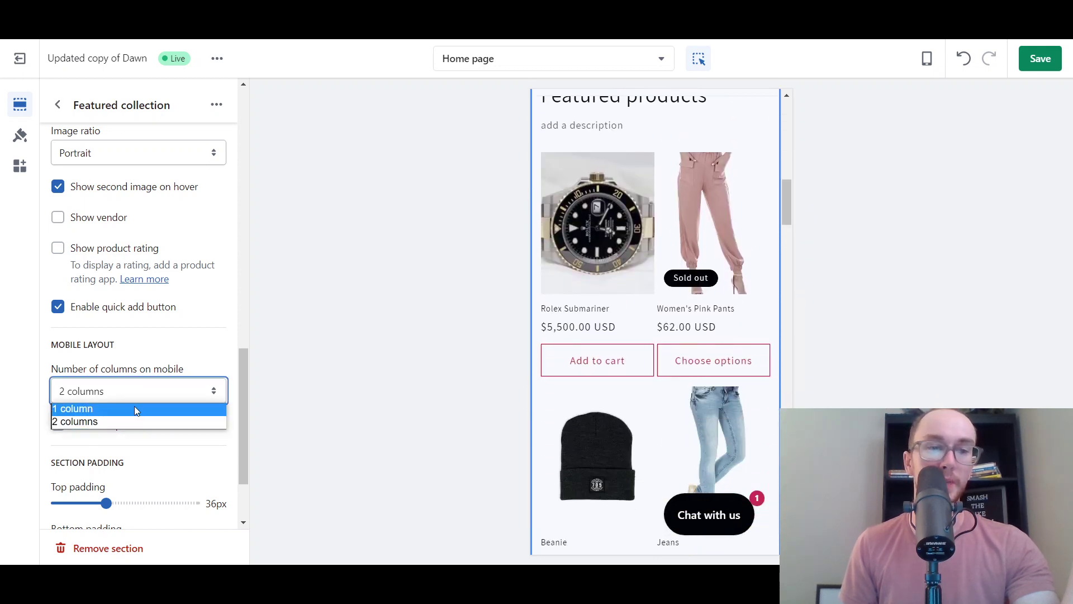
{"action": "left_click", "coordinate": [134, 406]}
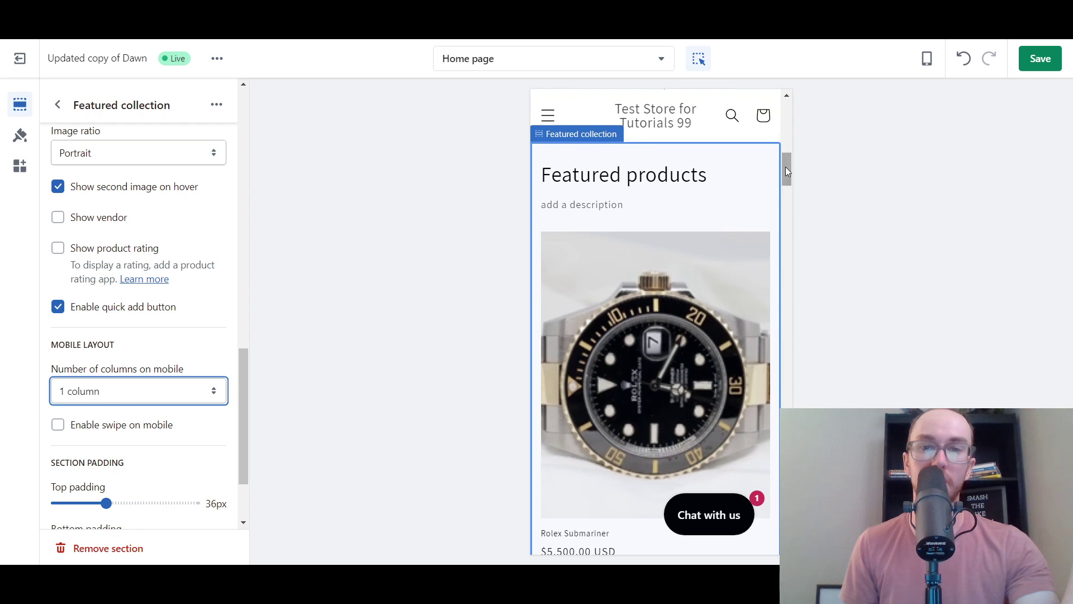
Step: Enable swipe on mobile for the Featured collection and slide through its products in the mobile preview
{"action": "mouse_move", "coordinate": [786, 167]}
{"action": "left_mouse_down"}
{"action": "mouse_move", "coordinate": [790, 219]}
{"action": "mouse_move", "coordinate": [790, 171]}
{"action": "mouse_move", "coordinate": [797, 182]}
{"action": "left_mouse_up"}
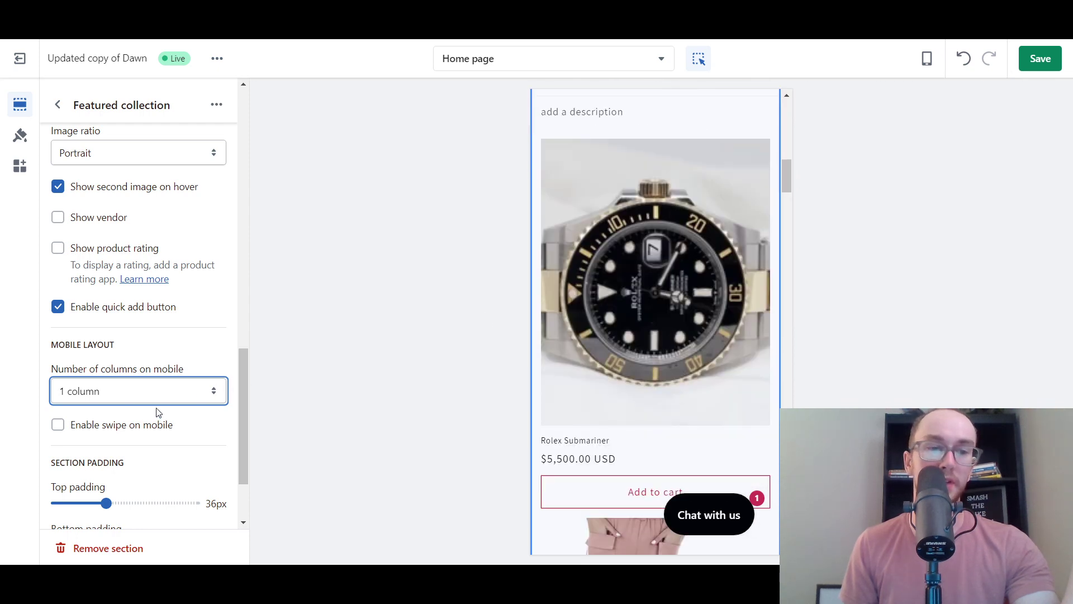
{"action": "scroll", "coordinate": [677, 369], "scroll_direction": "down", "scroll_amount": 3}
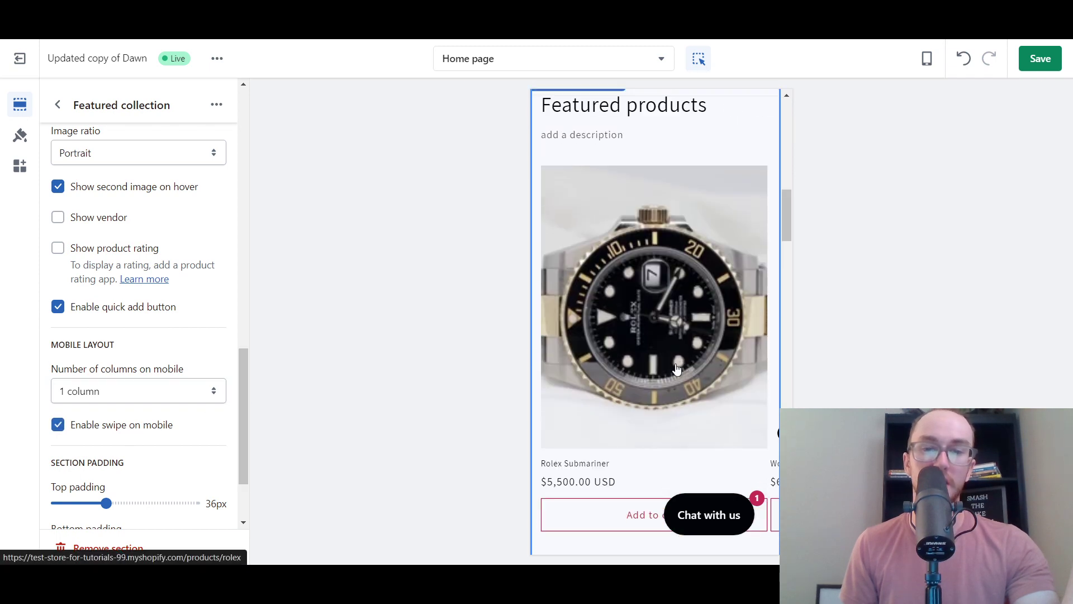
{"action": "scroll", "coordinate": [677, 369], "scroll_direction": "down", "scroll_amount": 1}
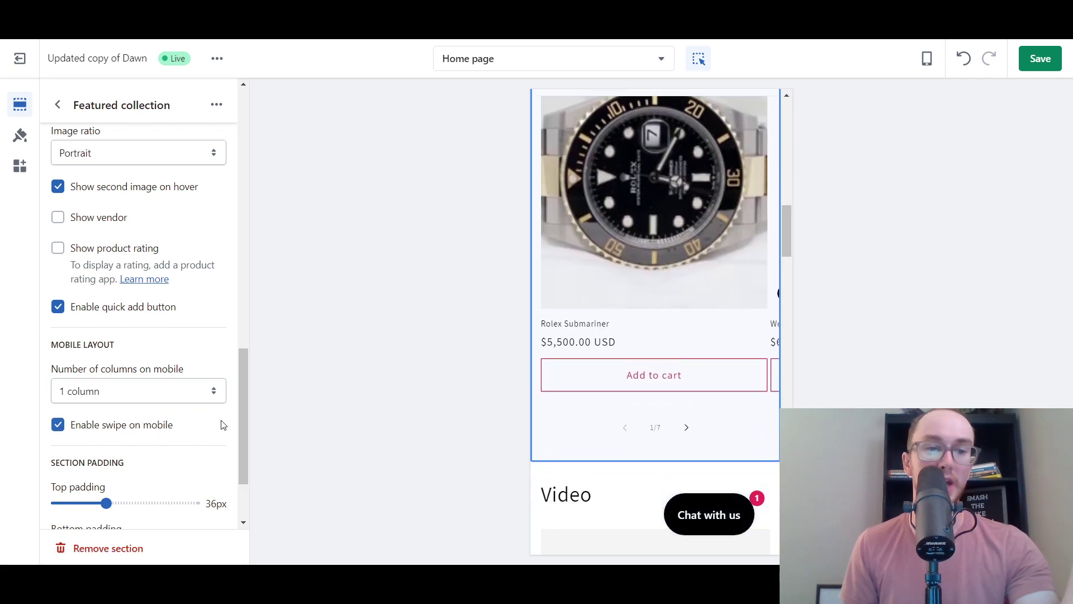
{"action": "scroll", "coordinate": [692, 300], "scroll_direction": "right", "scroll_amount": 5}
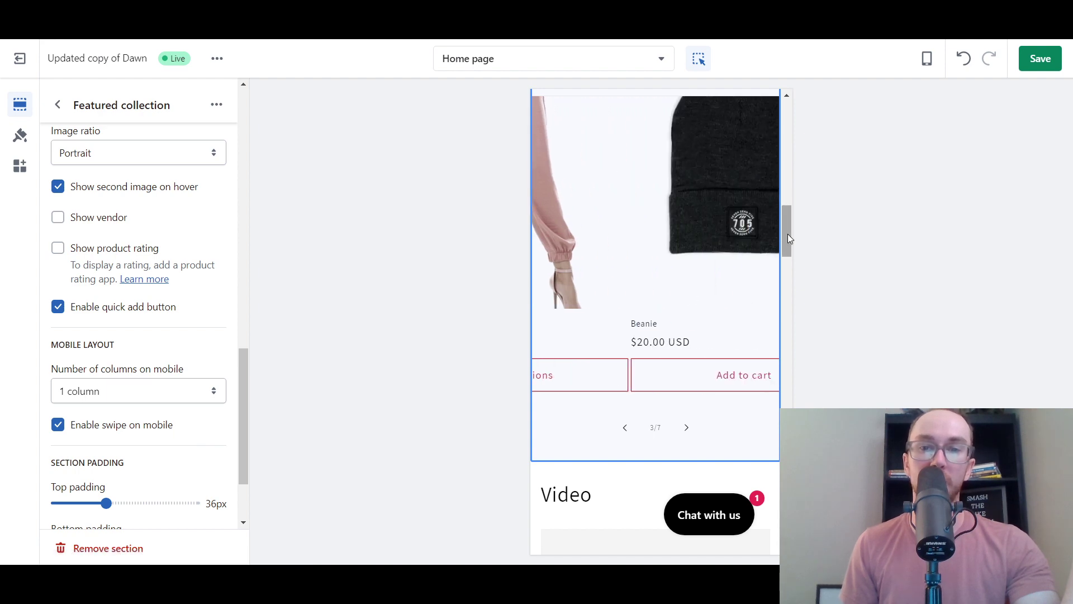
Step: Try 2 columns for the Featured collection's number of columns on mobile, and set it back to 1 column
{"action": "mouse_move", "coordinate": [787, 233]}
{"action": "left_mouse_down"}
{"action": "mouse_move", "coordinate": [791, 200]}
{"action": "mouse_move", "coordinate": [795, 236]}
{"action": "mouse_move", "coordinate": [798, 221]}
{"action": "left_mouse_up"}
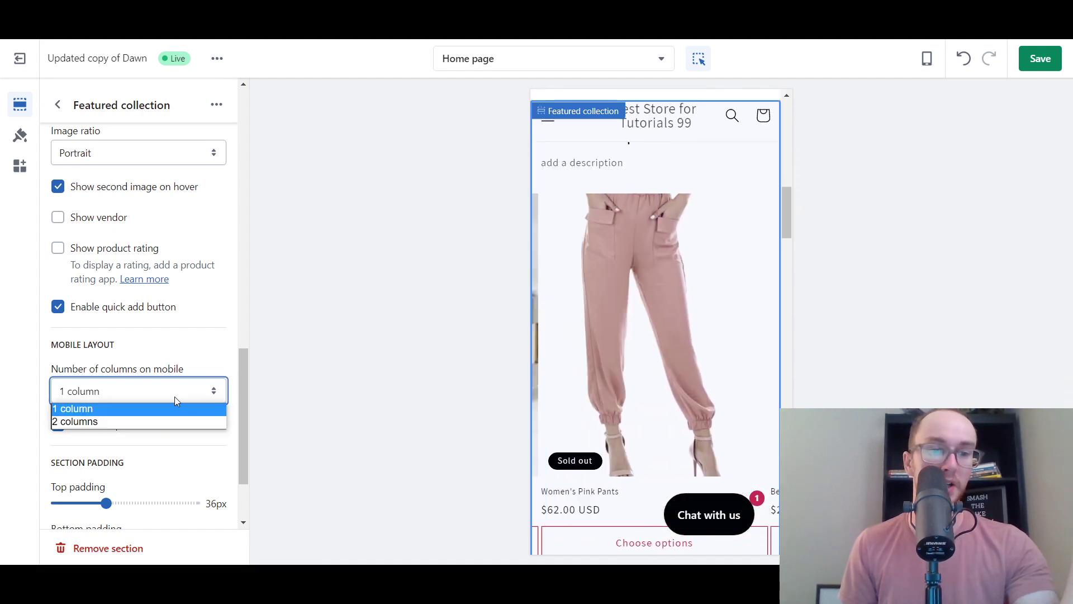
{"action": "left_click", "coordinate": [168, 421]}
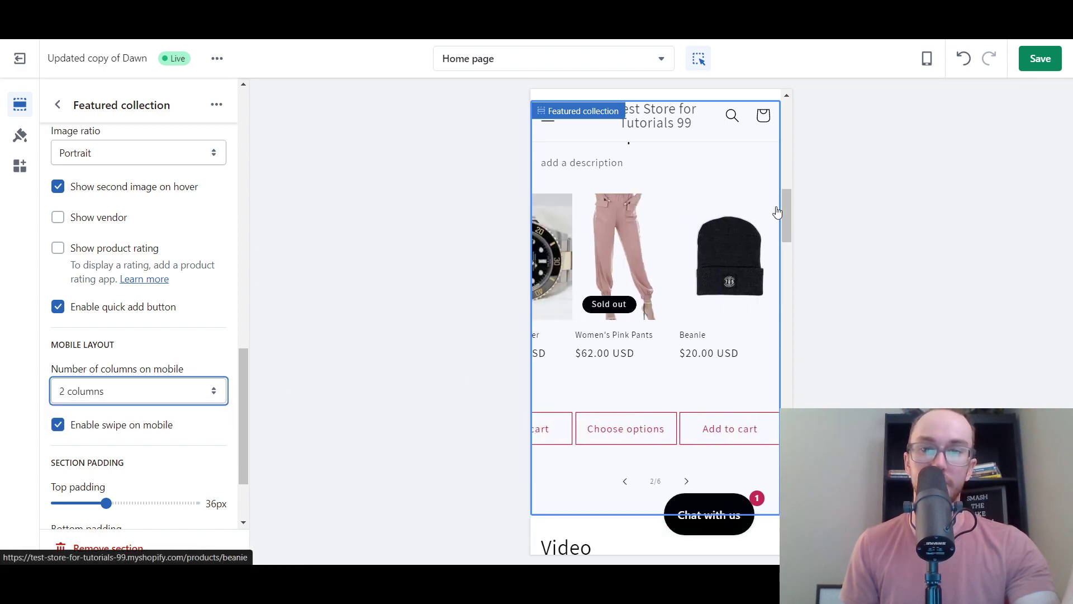
{"action": "left_click", "coordinate": [92, 397]}
{"action": "left_click", "coordinate": [73, 407]}
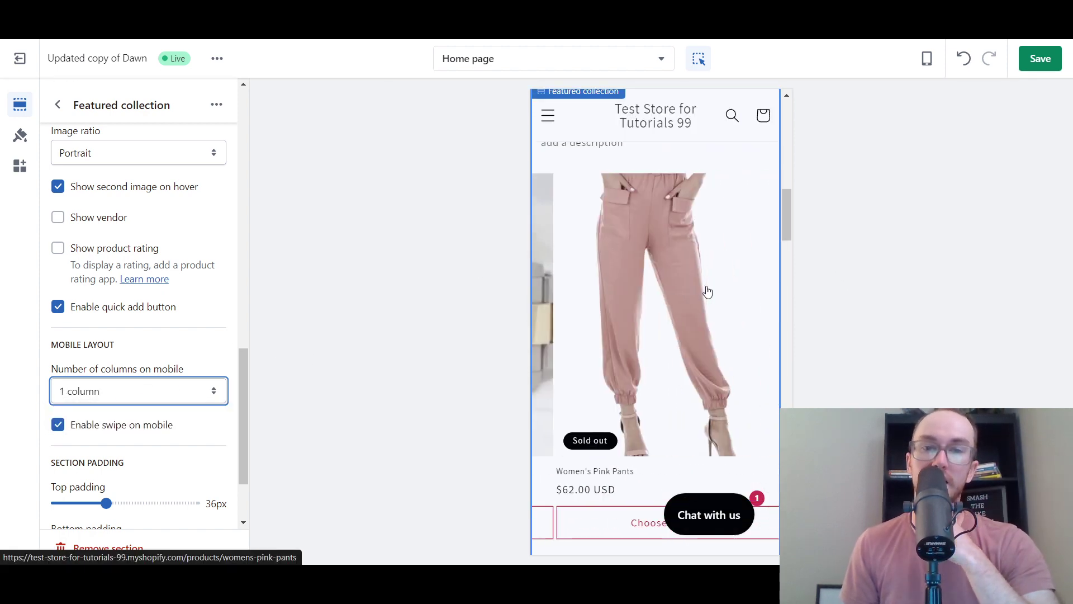
Step: Swipe and page back and forth through the one-column Featured products carousel in the mobile preview to check its sliding
{"action": "scroll", "coordinate": [708, 291], "scroll_direction": "right", "scroll_amount": 4}
{"action": "scroll", "coordinate": [705, 291], "scroll_direction": "up", "scroll_amount": 2}
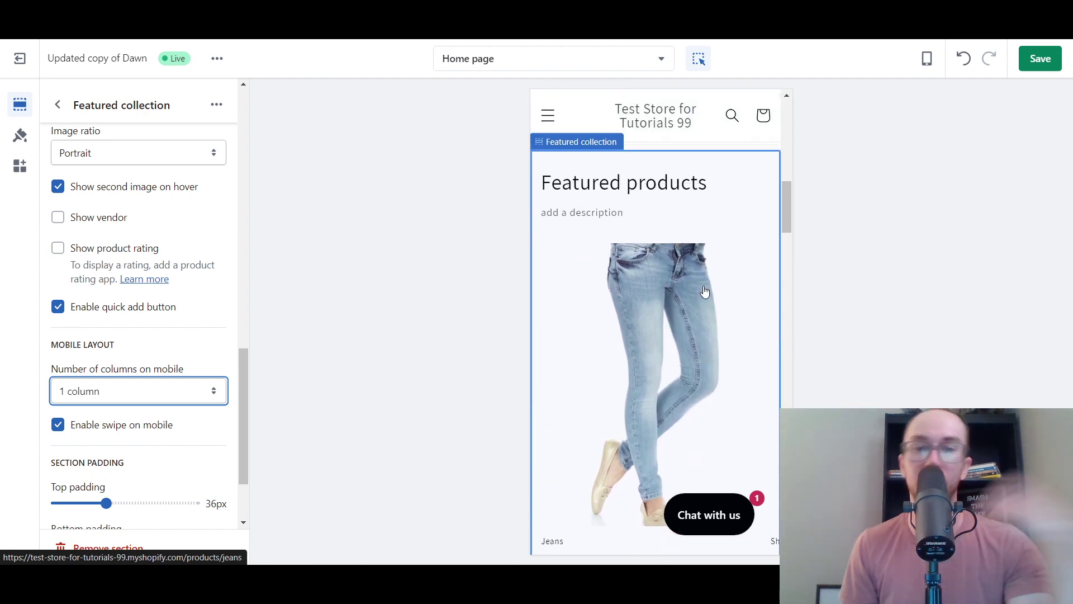
{"action": "scroll", "coordinate": [705, 292], "scroll_direction": "up", "scroll_amount": 2}
{"action": "scroll", "coordinate": [694, 302], "scroll_direction": "down", "scroll_amount": 5}
{"action": "scroll", "coordinate": [684, 324], "scroll_direction": "right", "scroll_amount": 1}
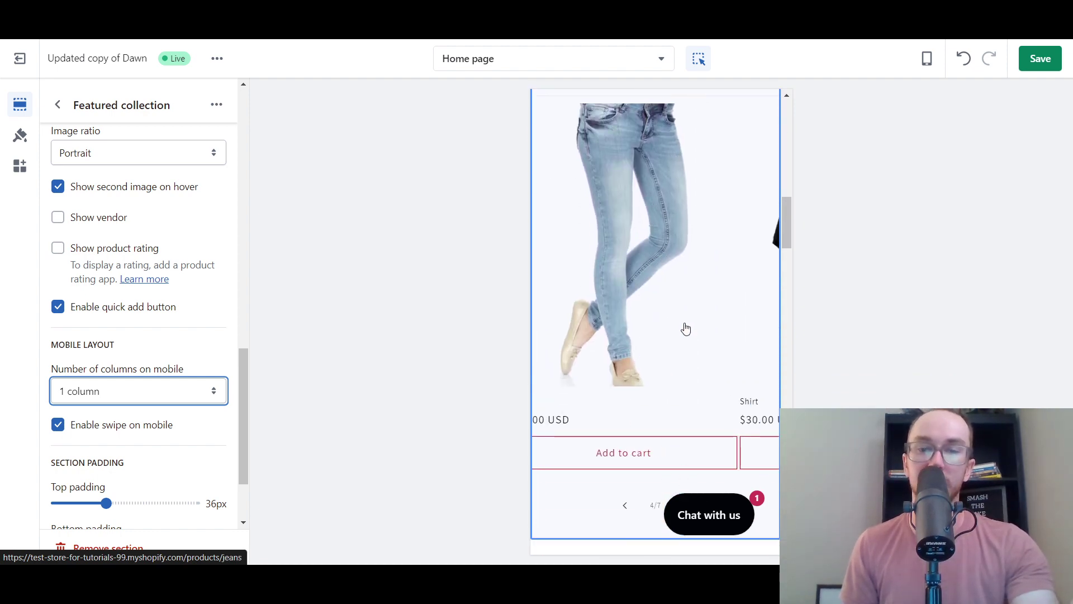
{"action": "scroll", "coordinate": [686, 329], "scroll_direction": "right", "scroll_amount": 2}
{"action": "scroll", "coordinate": [686, 329], "scroll_direction": "left", "scroll_amount": 1}
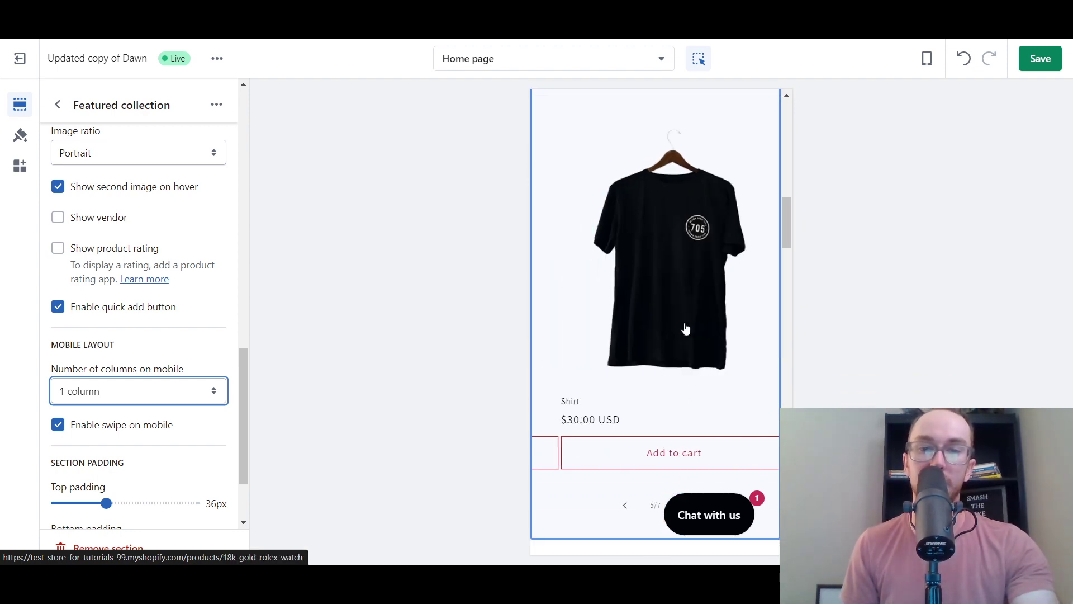
{"action": "scroll", "coordinate": [686, 329], "scroll_direction": "left", "scroll_amount": 4}
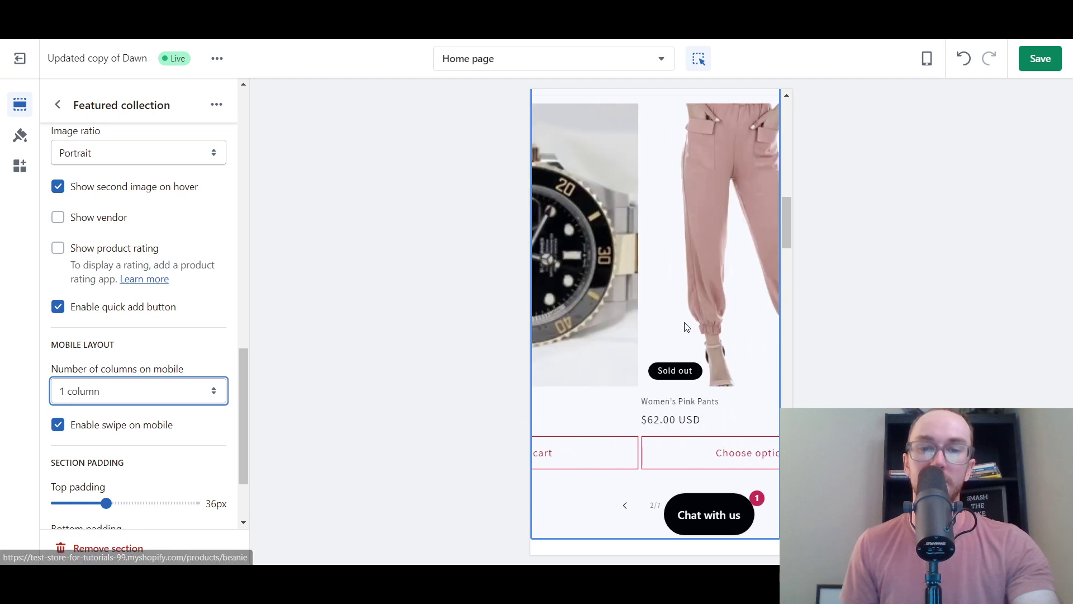
{"action": "left_click", "coordinate": [626, 506]}
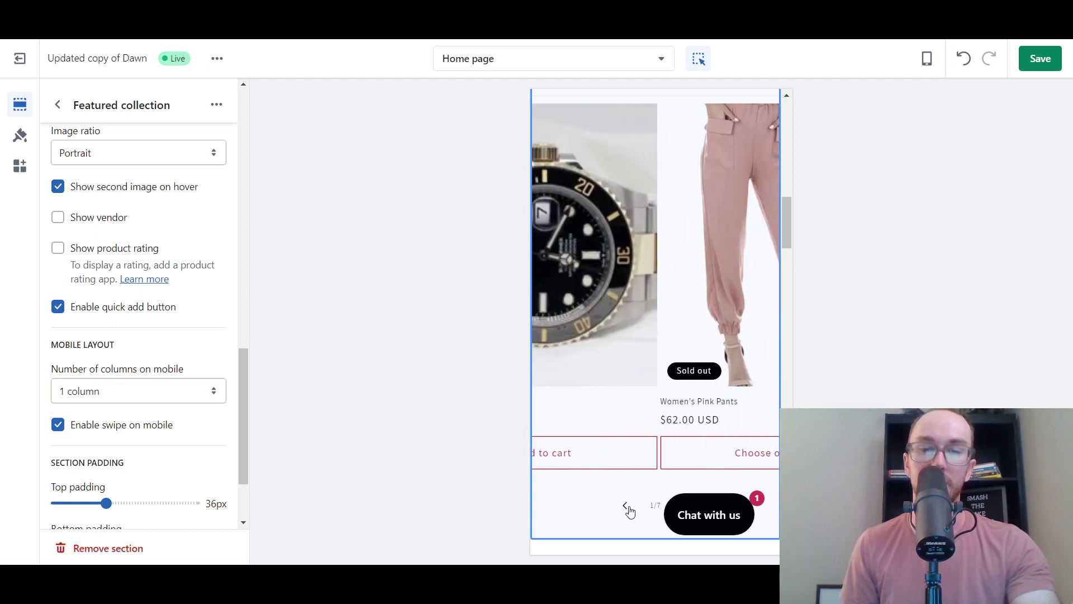
{"action": "scroll", "coordinate": [638, 492], "scroll_direction": "down", "scroll_amount": 1}
{"action": "left_click", "coordinate": [692, 439]}
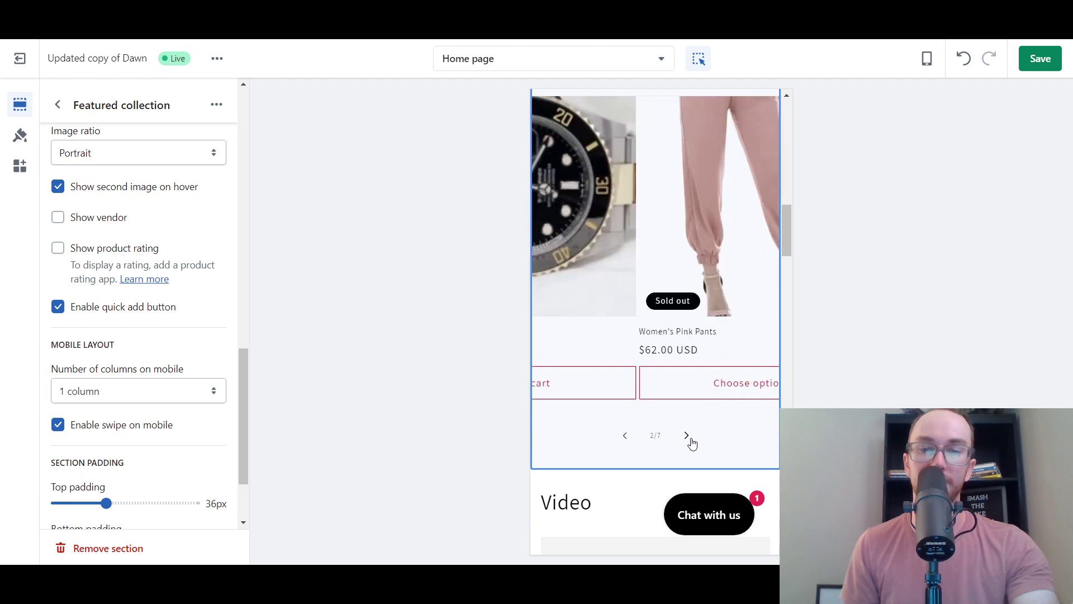
{"action": "left_click", "coordinate": [691, 439]}
{"action": "left_click", "coordinate": [691, 438]}
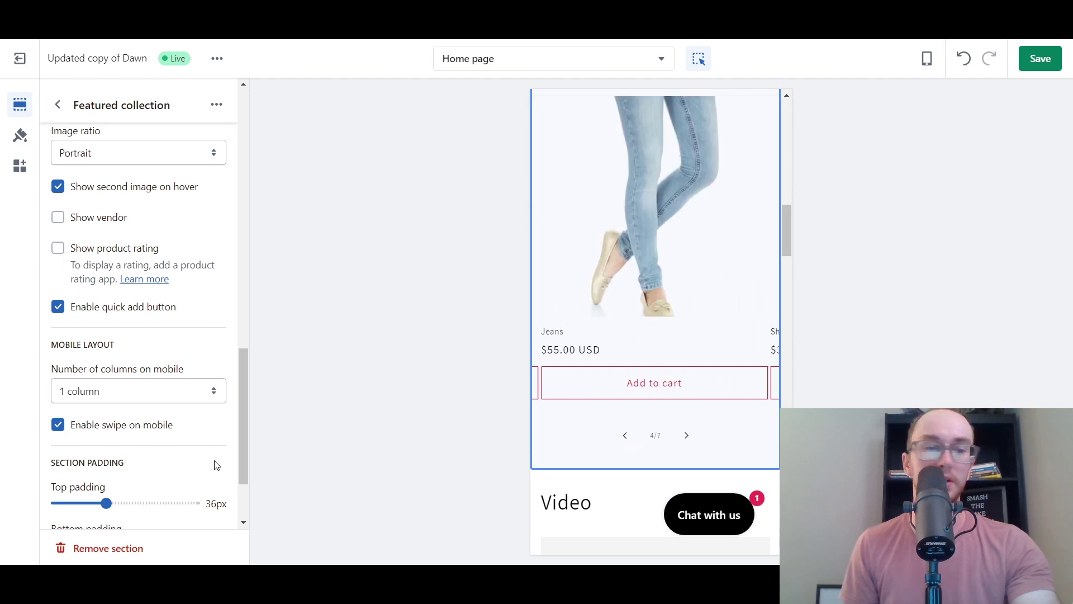
Step: Set the Featured collection's number of columns on mobile to 2 columns and swipe through the products in the mobile preview
{"action": "left_click", "coordinate": [118, 388]}
{"action": "left_click", "coordinate": [124, 419]}
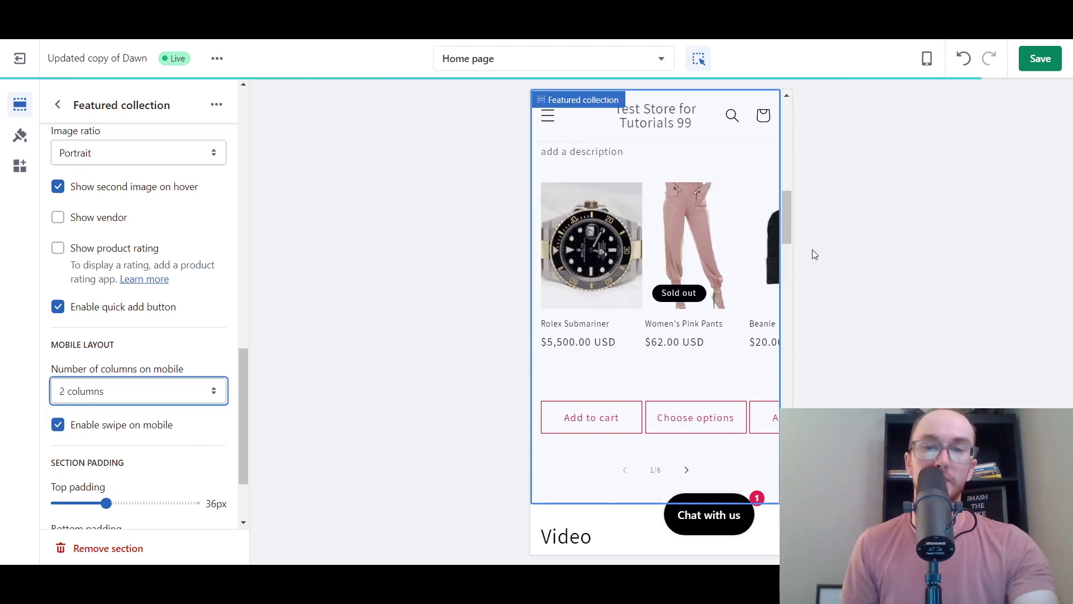
{"action": "scroll", "coordinate": [788, 226], "scroll_direction": "up", "scroll_amount": 1}
{"action": "scroll", "coordinate": [691, 293], "scroll_direction": "right", "scroll_amount": 5}
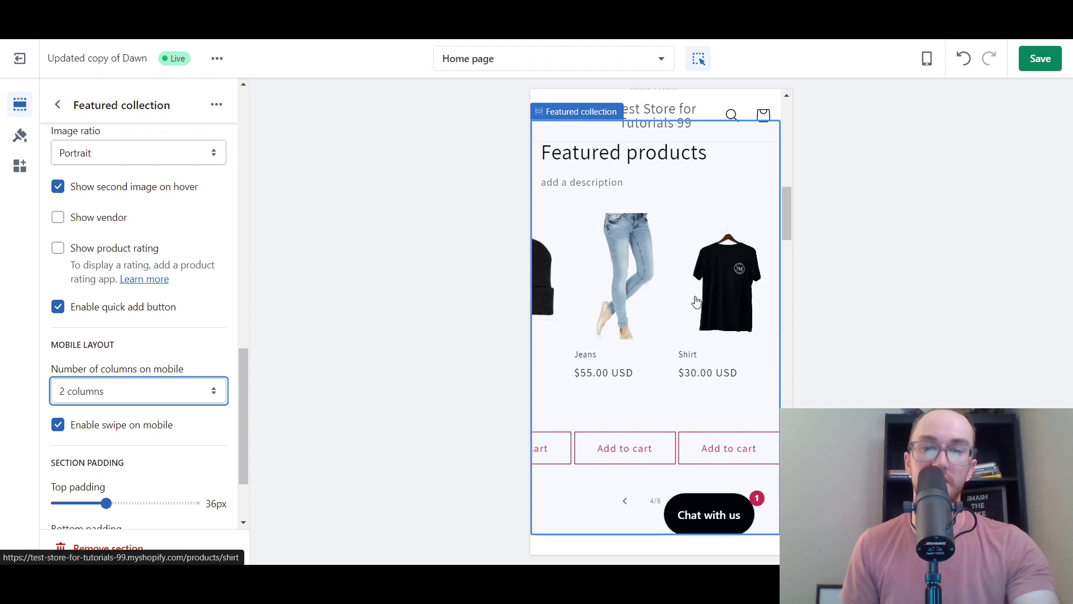
{"action": "scroll", "coordinate": [693, 301], "scroll_direction": "left", "scroll_amount": 3}
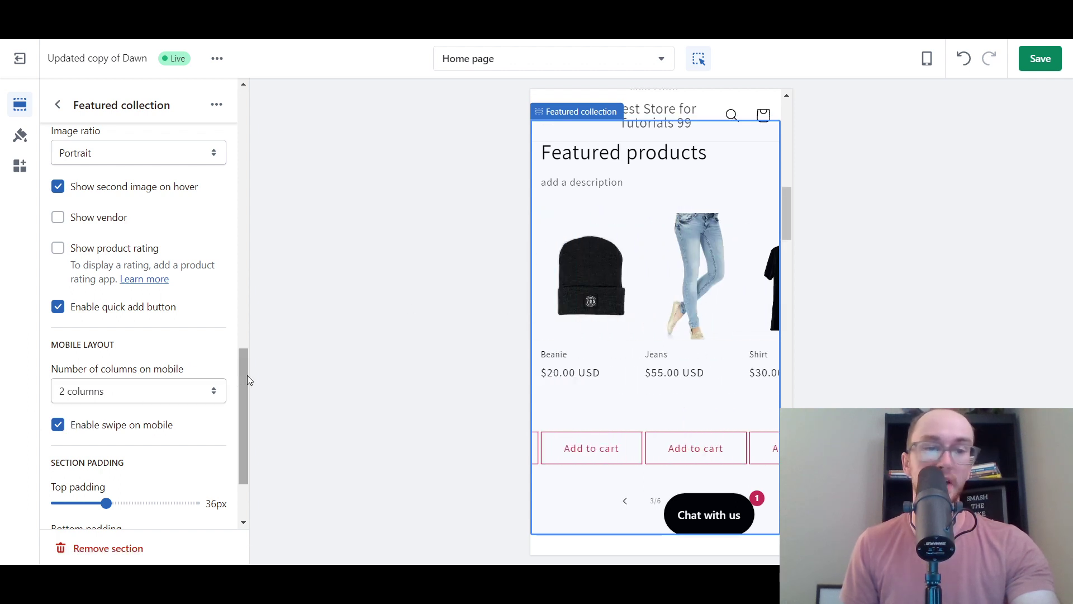
Step: Disable the quick add button on the Featured collection's product cards and swipe through the carousel in the mobile preview
{"action": "left_click_drag", "start_coordinate": [247, 376], "coordinate": [233, 417]}
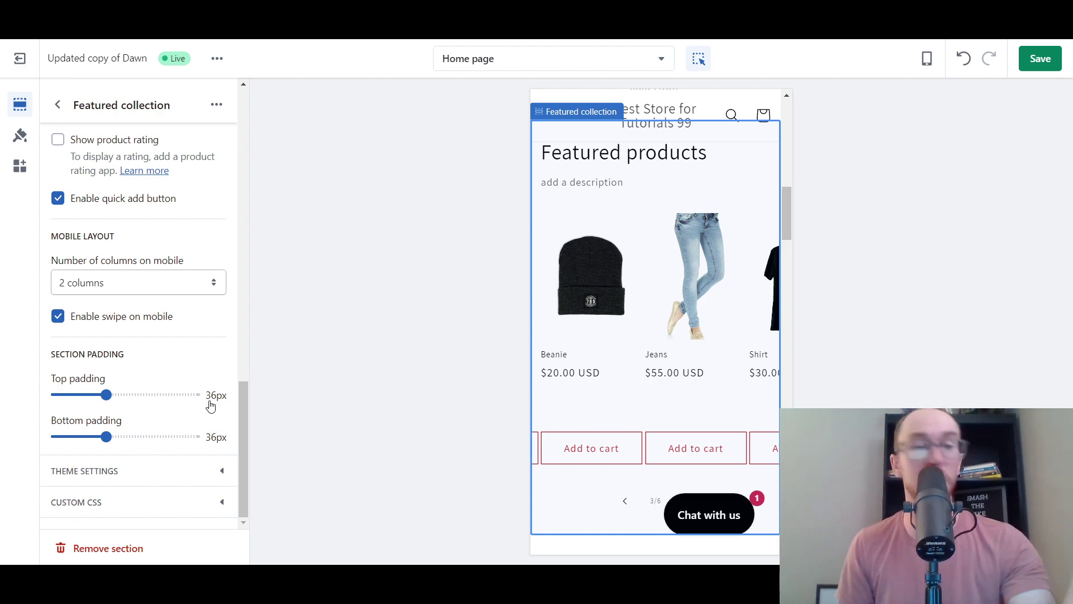
{"action": "left_click_drag", "start_coordinate": [244, 436], "coordinate": [257, 397]}
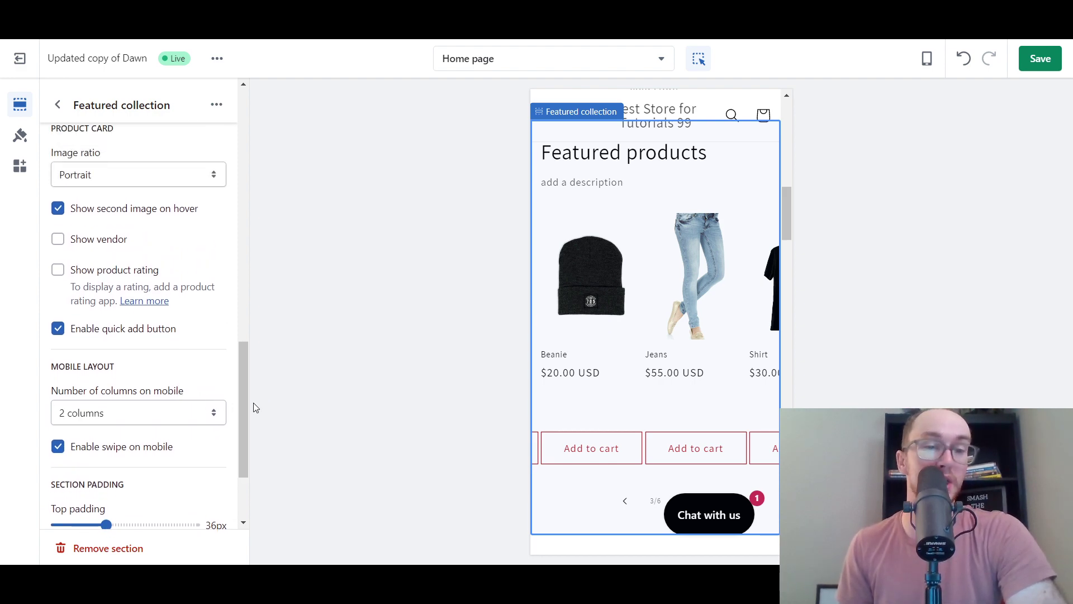
{"action": "left_click_drag", "start_coordinate": [787, 223], "coordinate": [789, 226]}
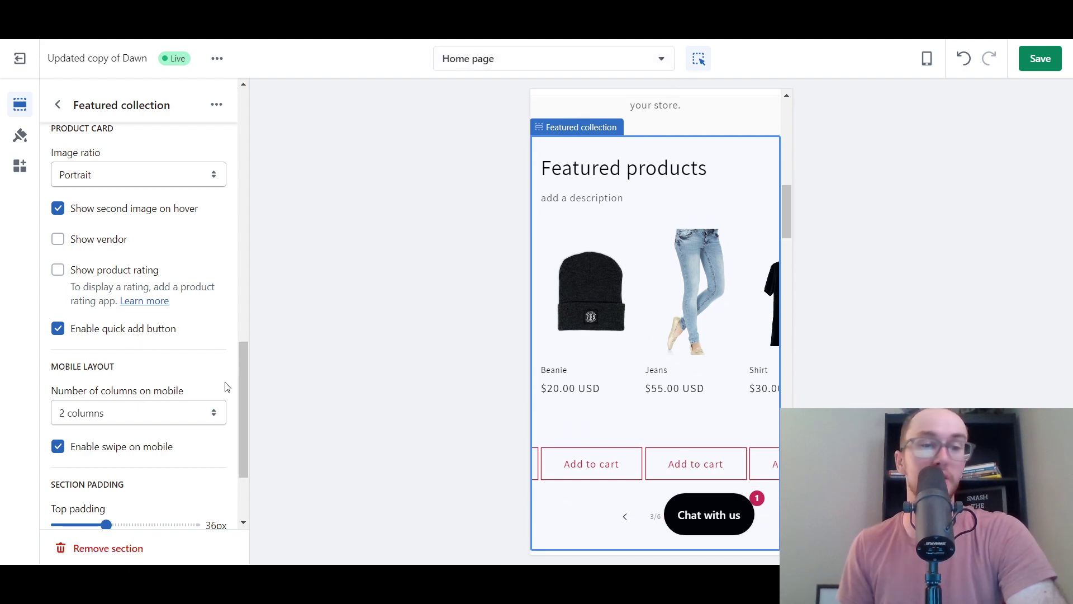
{"action": "left_click_drag", "start_coordinate": [251, 387], "coordinate": [253, 380]}
{"action": "left_click", "coordinate": [266, 384]}
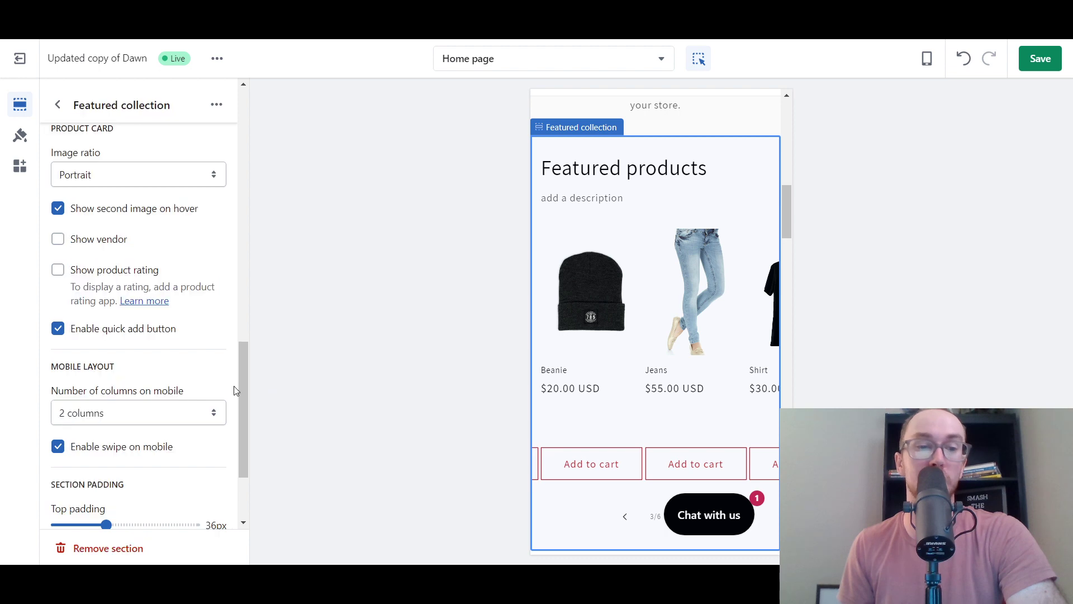
{"action": "scroll", "coordinate": [245, 391], "scroll_direction": "up", "scroll_amount": 1}
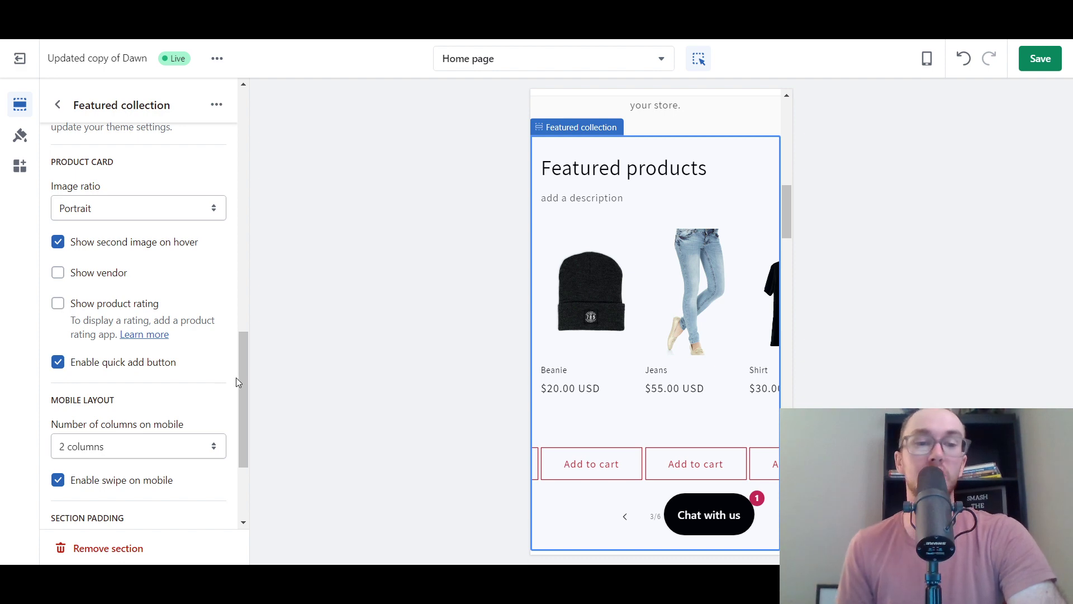
{"action": "left_click_drag", "start_coordinate": [246, 383], "coordinate": [247, 380]}
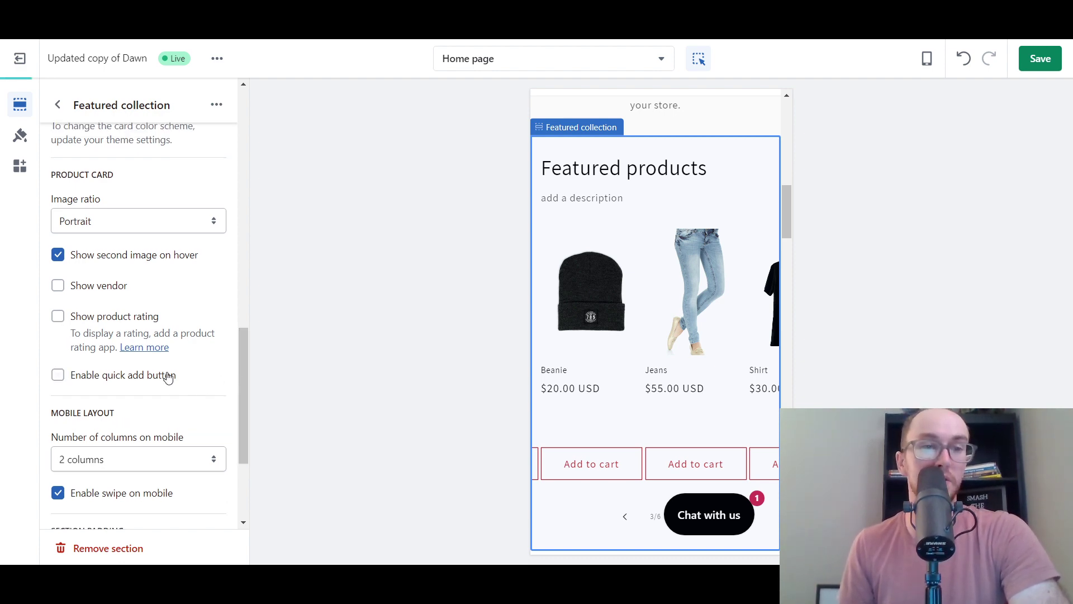
{"action": "mouse_move", "coordinate": [247, 368]}
{"action": "left_mouse_down"}
{"action": "mouse_move", "coordinate": [248, 356]}
{"action": "mouse_move", "coordinate": [248, 364]}
{"action": "left_mouse_up"}
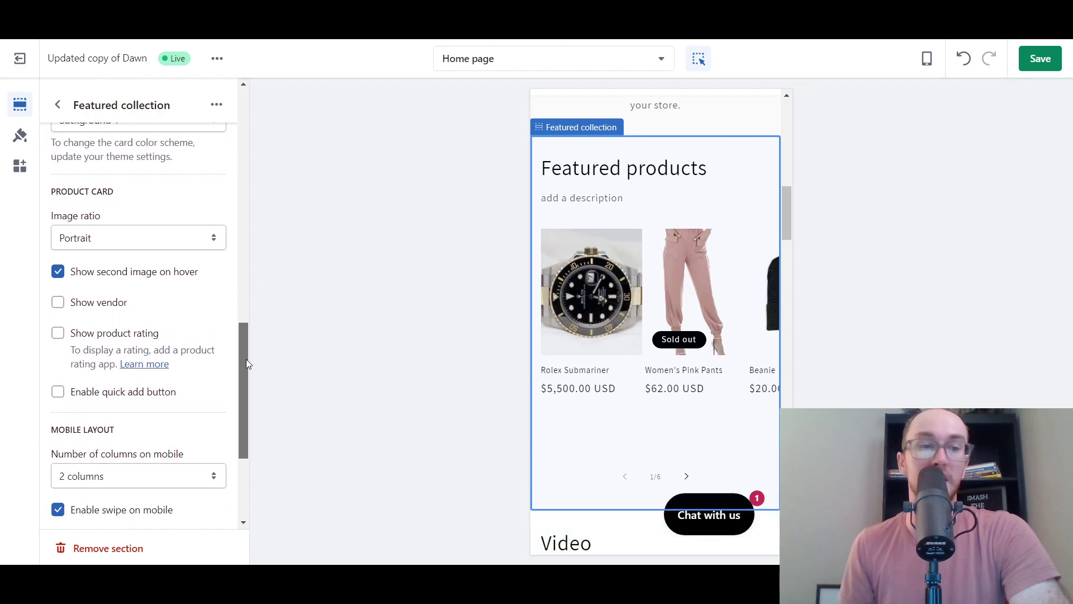
{"action": "scroll", "coordinate": [699, 450], "scroll_direction": "right", "scroll_amount": 8}
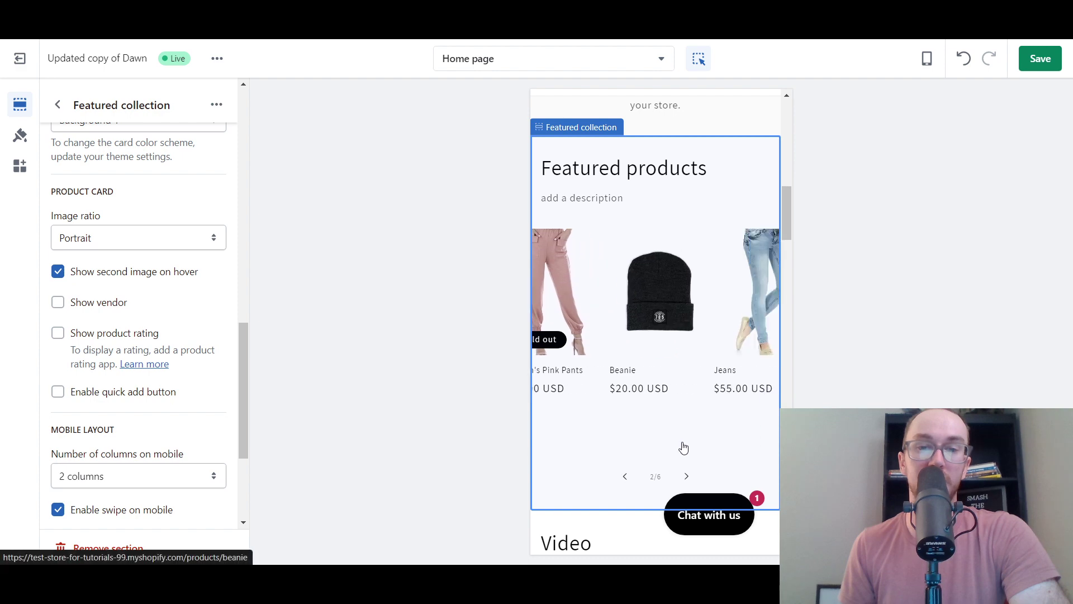
Step: Switch the theme preview to Desktop and page the Featured products carousel back one slide to check its layout
{"action": "left_click", "coordinate": [926, 60]}
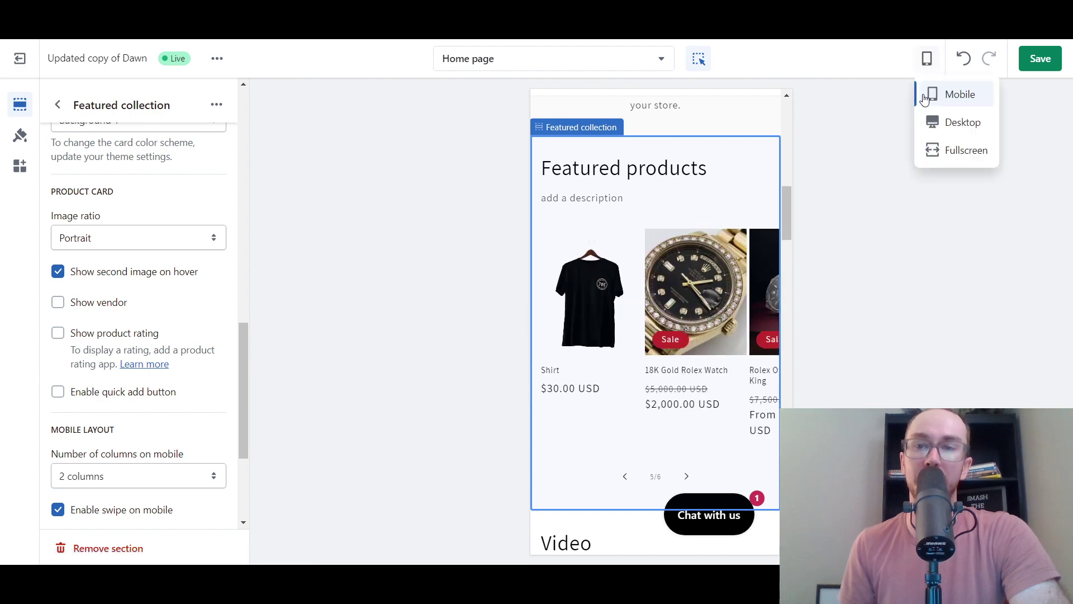
{"action": "left_click", "coordinate": [948, 121]}
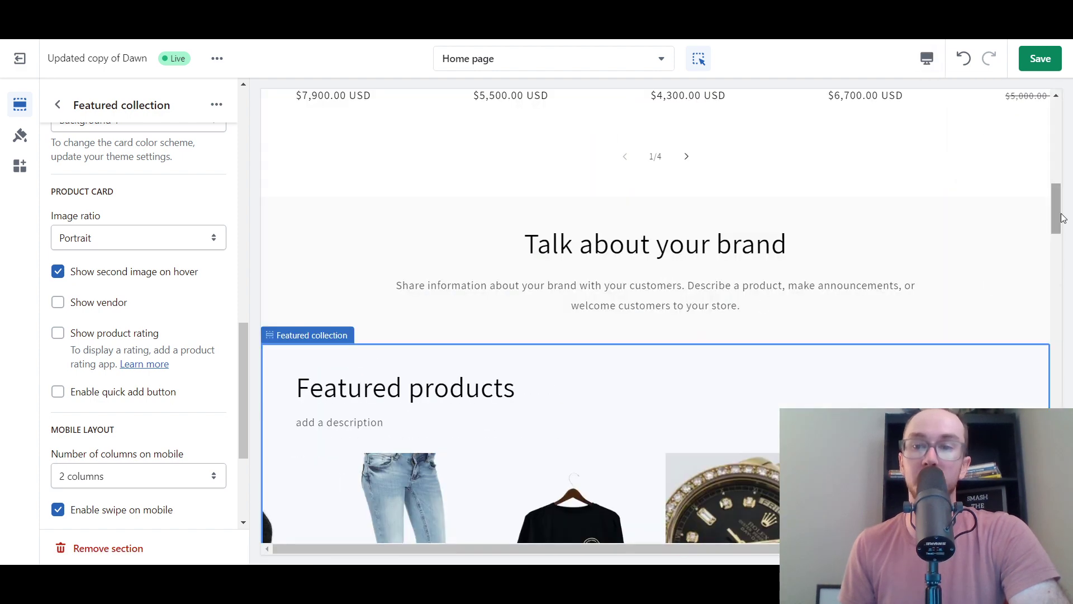
{"action": "left_click_drag", "start_coordinate": [1062, 217], "coordinate": [1051, 249]}
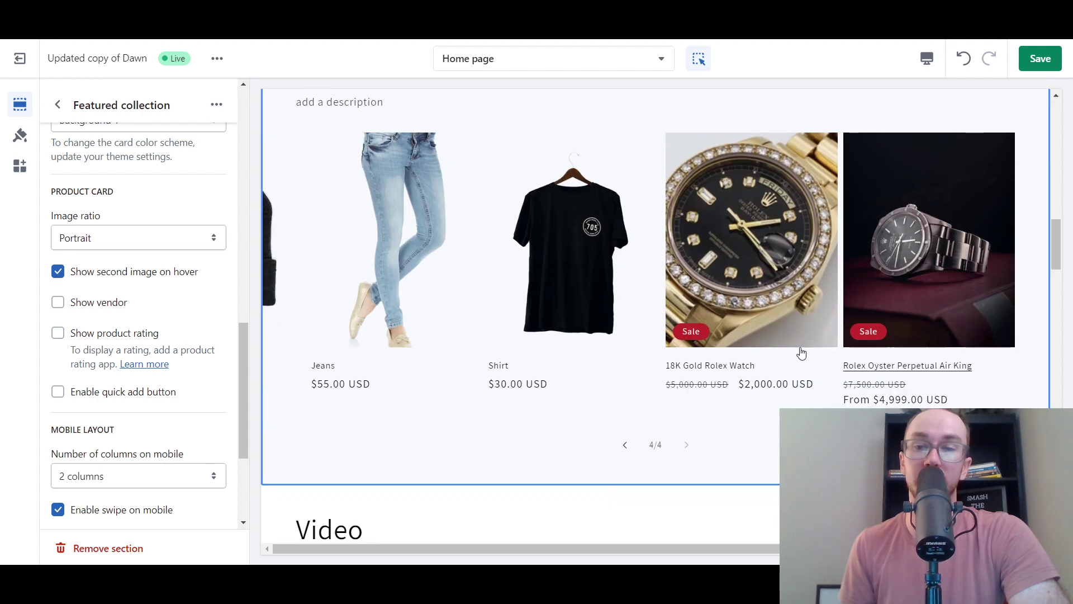
{"action": "left_click", "coordinate": [627, 445]}
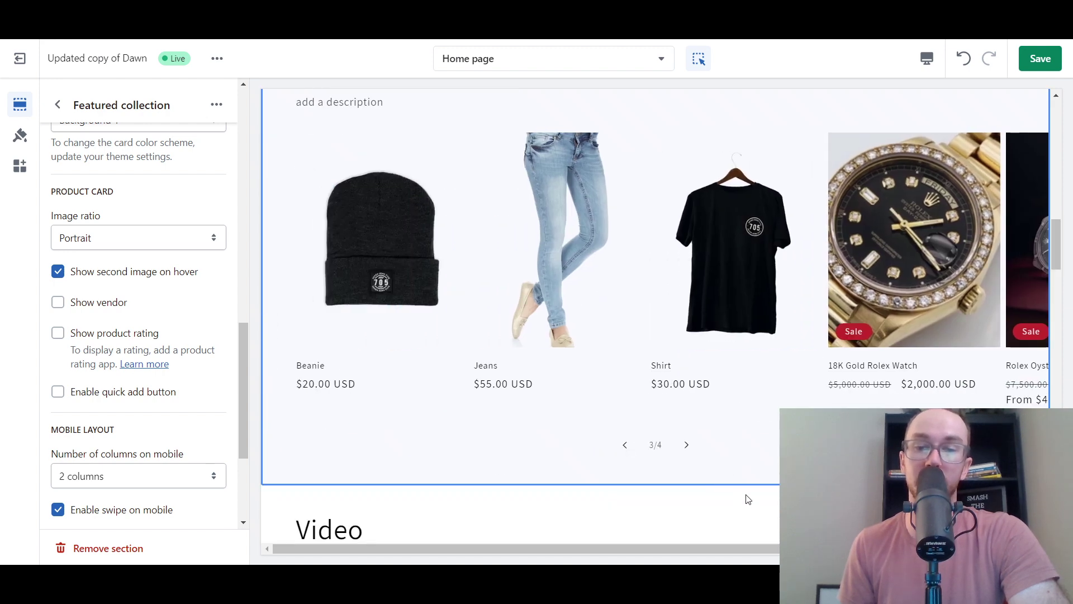
{"action": "left_click", "coordinate": [748, 499]}
{"action": "left_click_drag", "start_coordinate": [1056, 283], "coordinate": [1065, 232]}
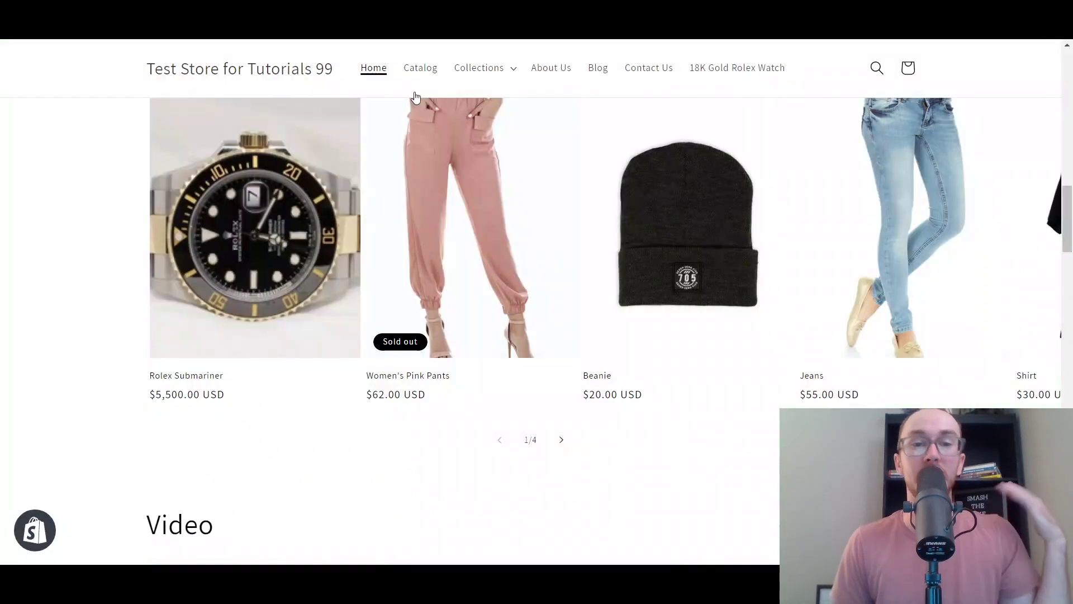
Step: Examine the upper Featured products carousel of watches on the live store's home page by sliding through it in both directions
{"action": "scroll", "coordinate": [810, 283], "scroll_direction": "up", "scroll_amount": 2}
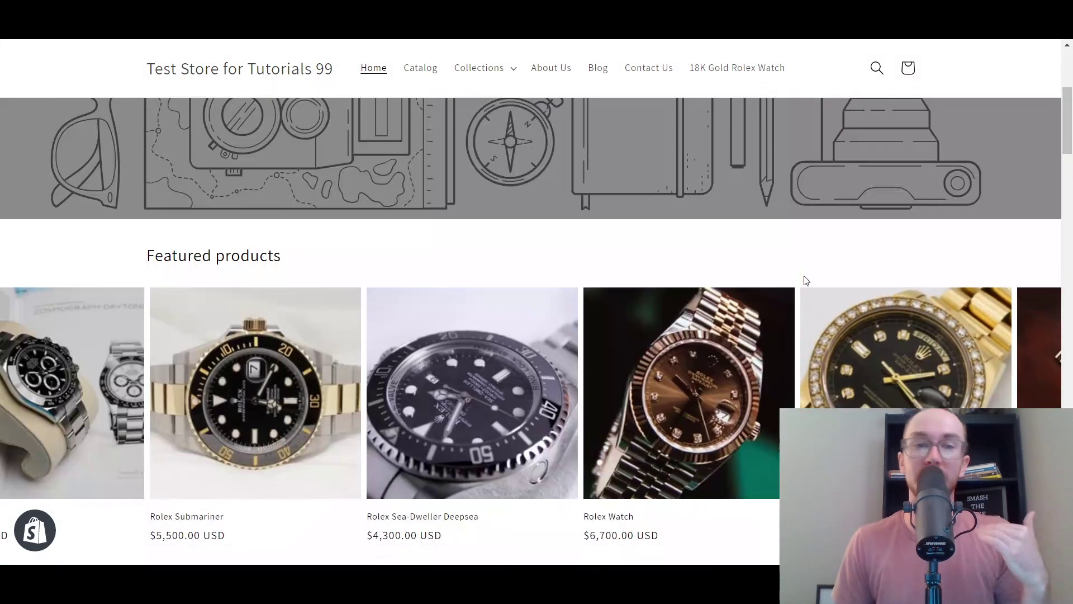
{"action": "scroll", "coordinate": [803, 281], "scroll_direction": "down", "scroll_amount": 2}
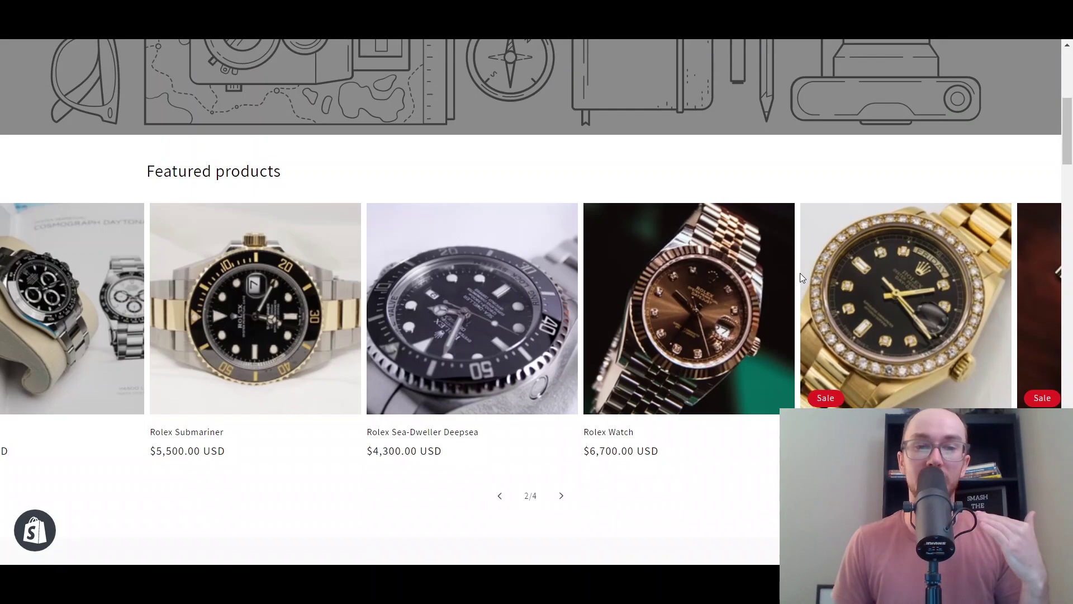
{"action": "scroll", "coordinate": [800, 278], "scroll_direction": "down", "scroll_amount": 2}
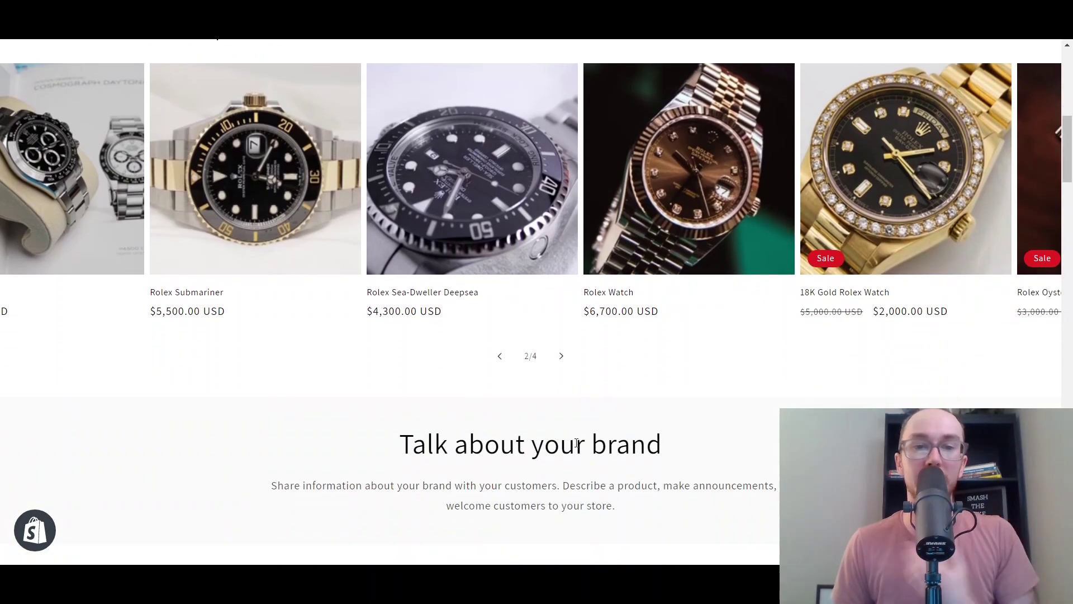
{"action": "scroll", "coordinate": [550, 335], "scroll_direction": "up", "scroll_amount": 2}
{"action": "scroll", "coordinate": [549, 311], "scroll_direction": "right", "scroll_amount": 5}
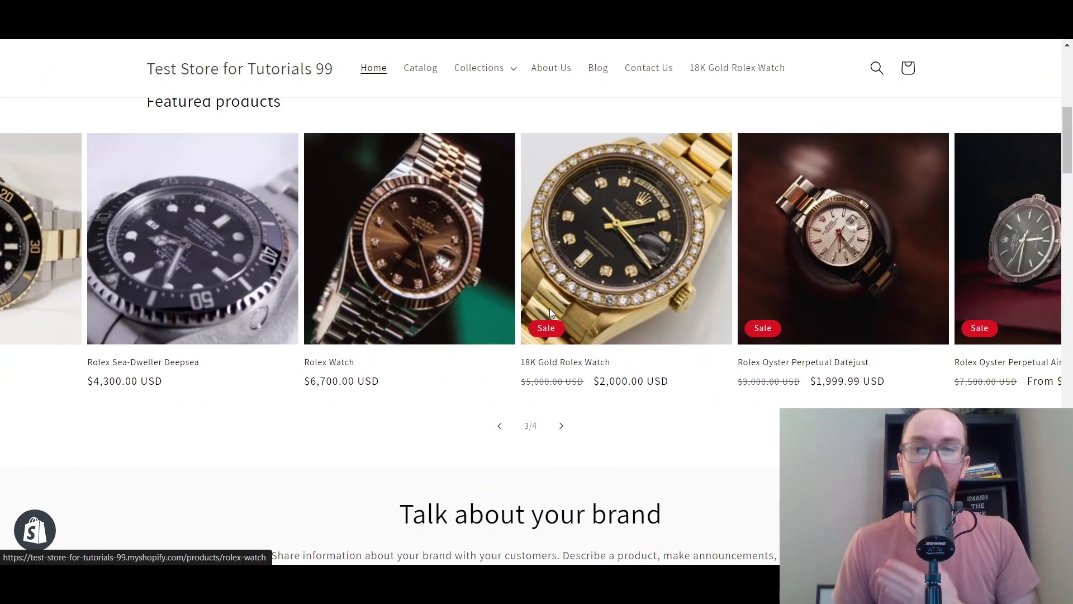
{"action": "scroll", "coordinate": [551, 314], "scroll_direction": "left", "scroll_amount": 5}
{"action": "scroll", "coordinate": [551, 314], "scroll_direction": "left", "scroll_amount": 5}
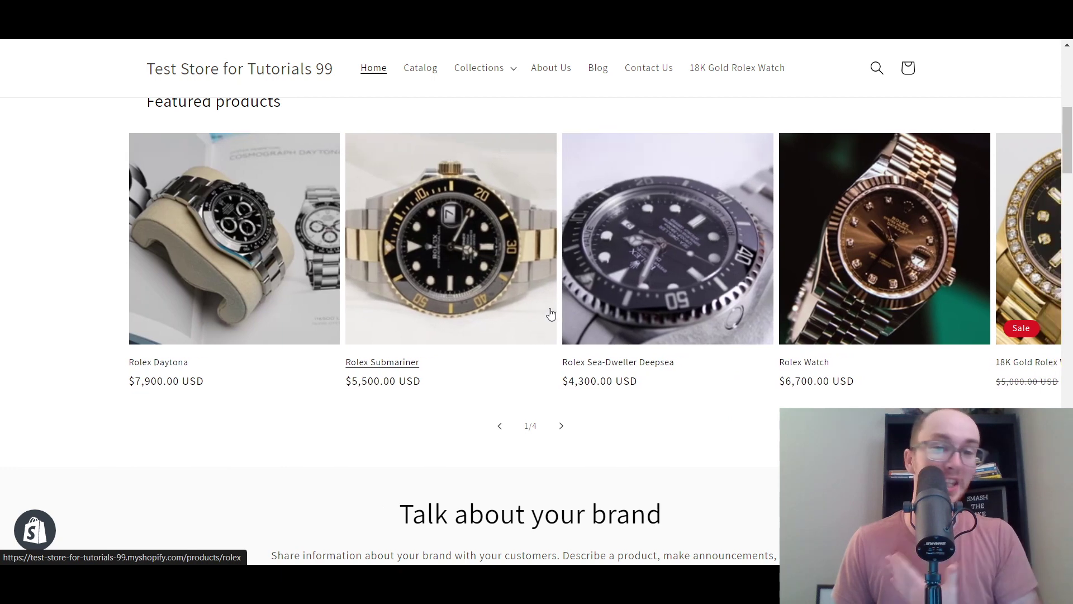
{"action": "scroll", "coordinate": [550, 315], "scroll_direction": "right", "scroll_amount": 5}
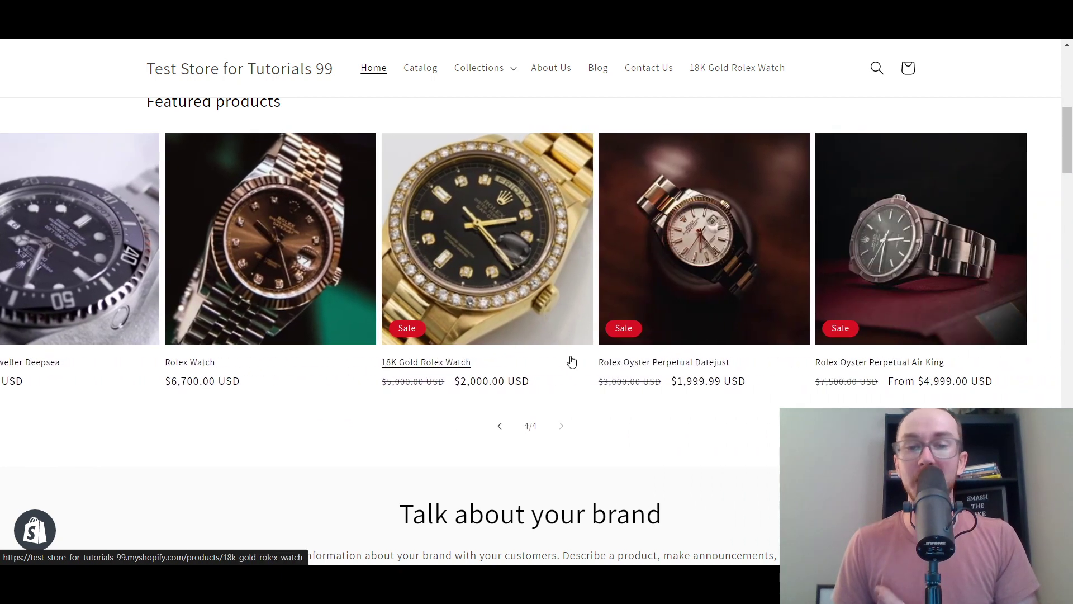
{"action": "scroll", "coordinate": [568, 318], "scroll_direction": "left", "scroll_amount": 5}
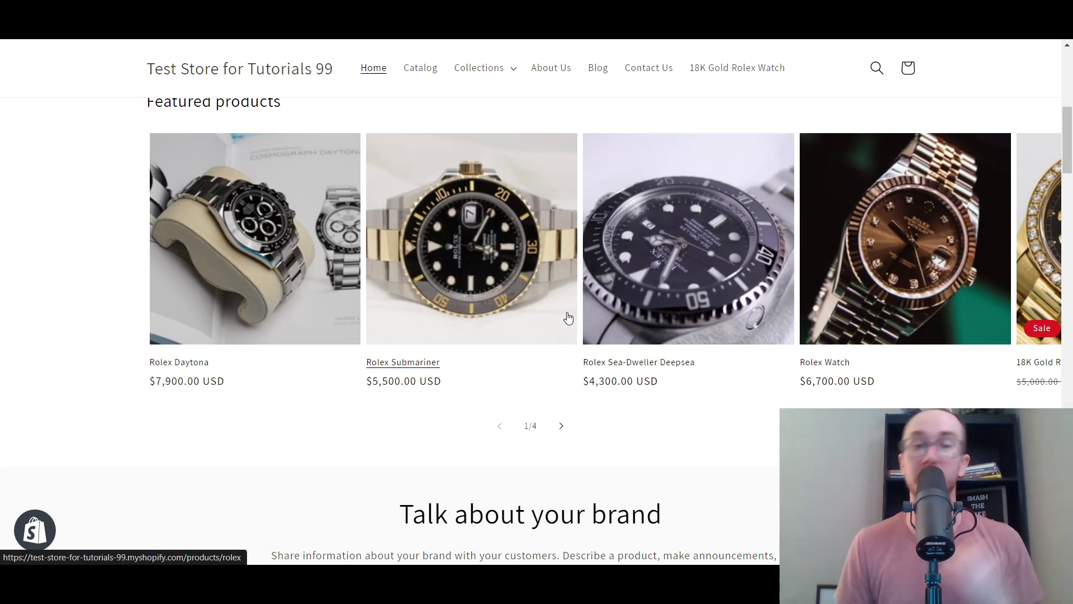
{"action": "scroll", "coordinate": [568, 319], "scroll_direction": "right", "scroll_amount": 5}
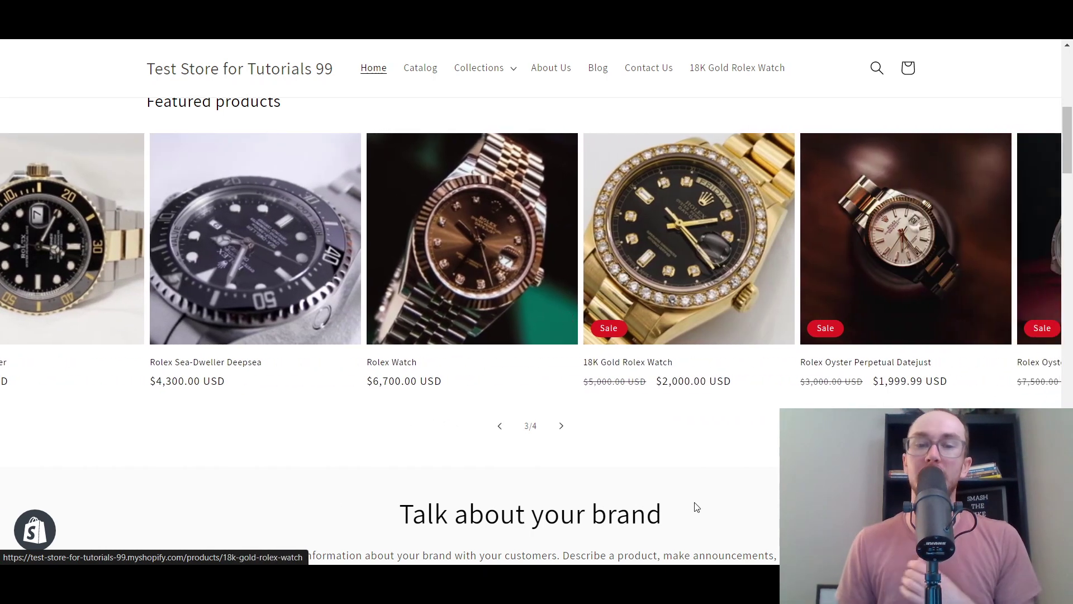